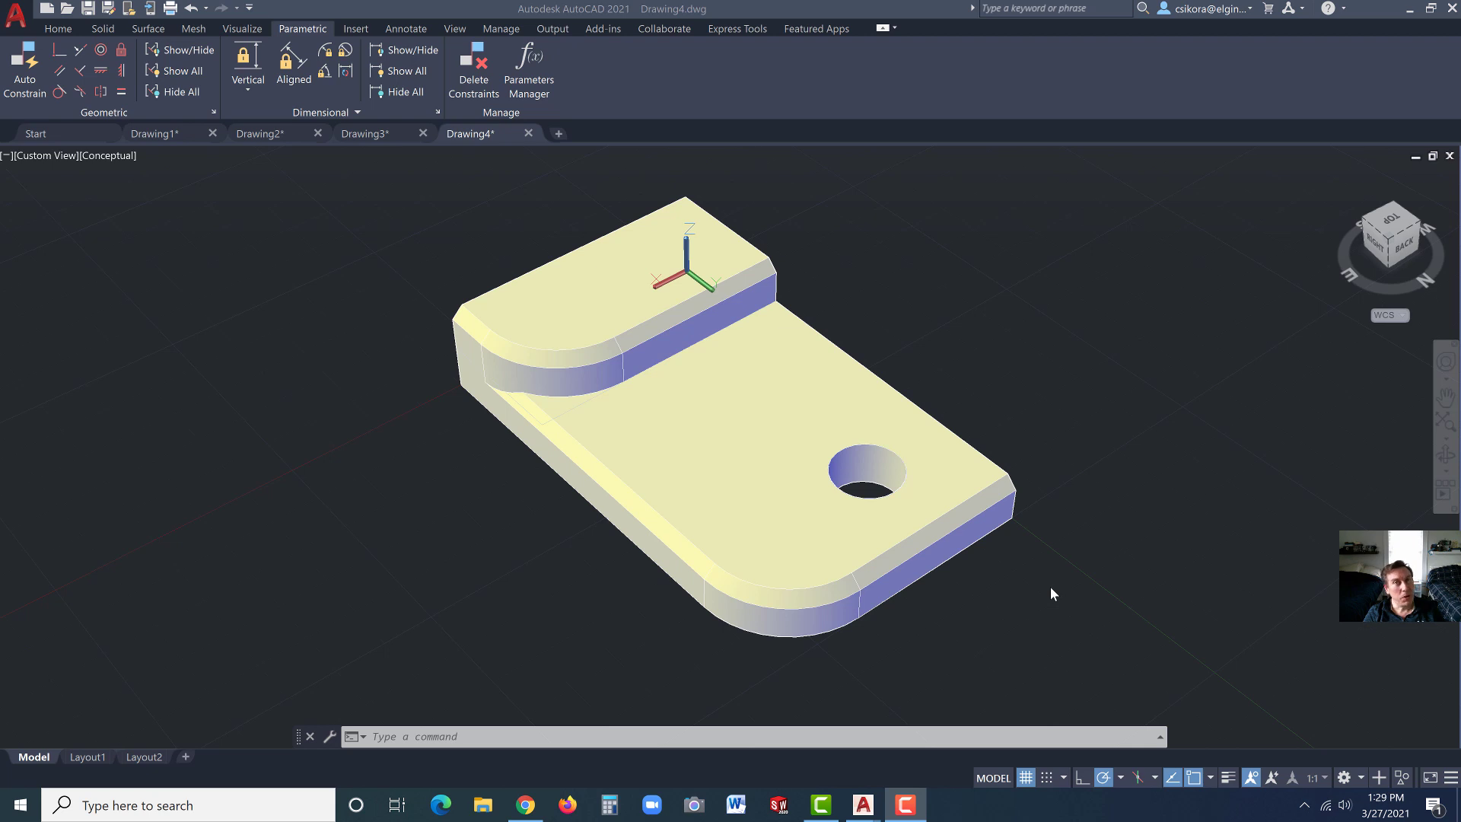
Select and orbit the existing plate, then start a blank drawing from the acad3D template
click(1027, 501)
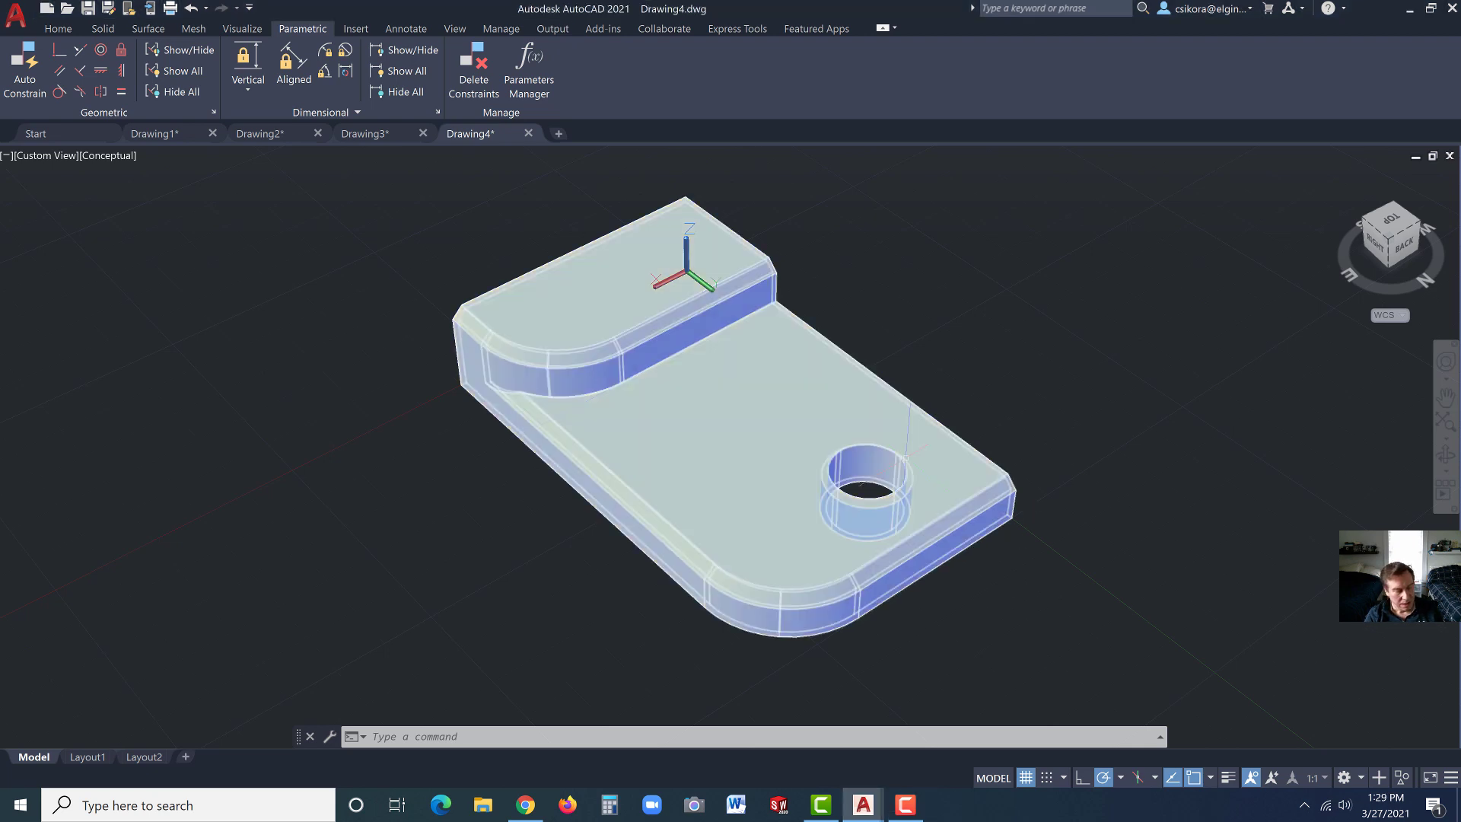
click(976, 393)
shift+middle_drag(979, 391, 941, 424)
click(1000, 468)
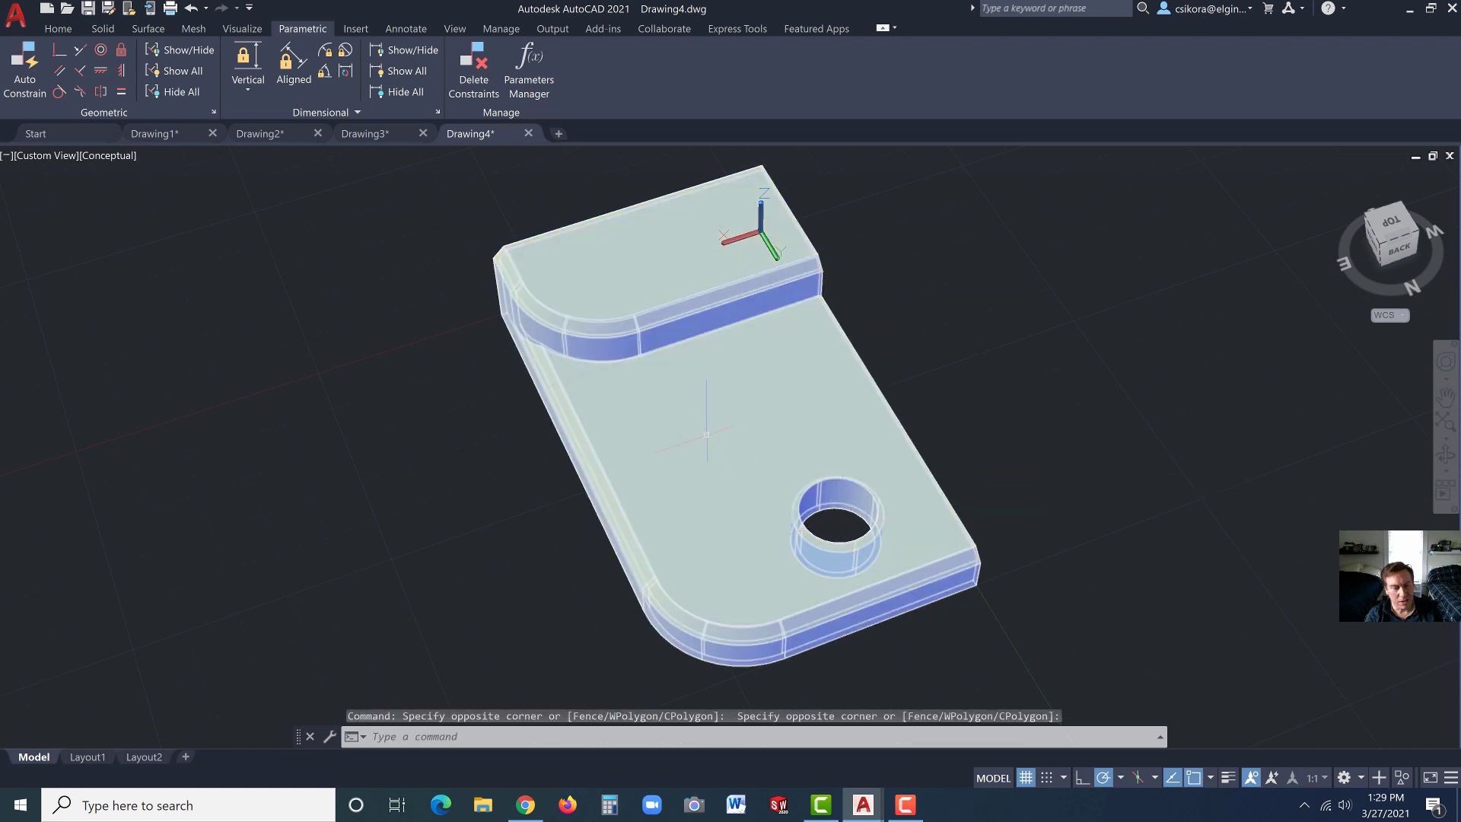
shift+middle_drag(708, 415, 761, 411)
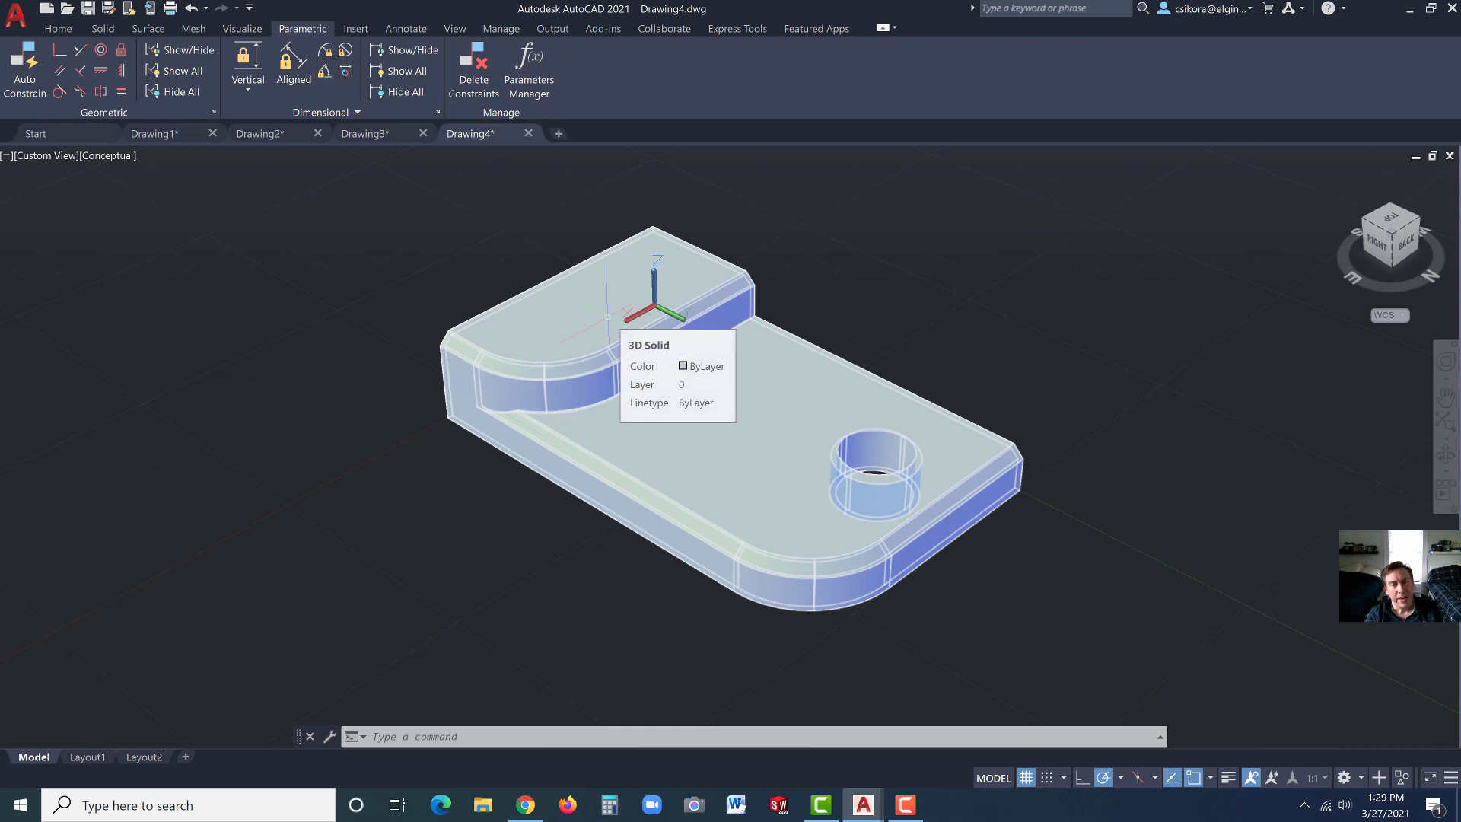
shift+middle_drag(1035, 487, 1004, 430)
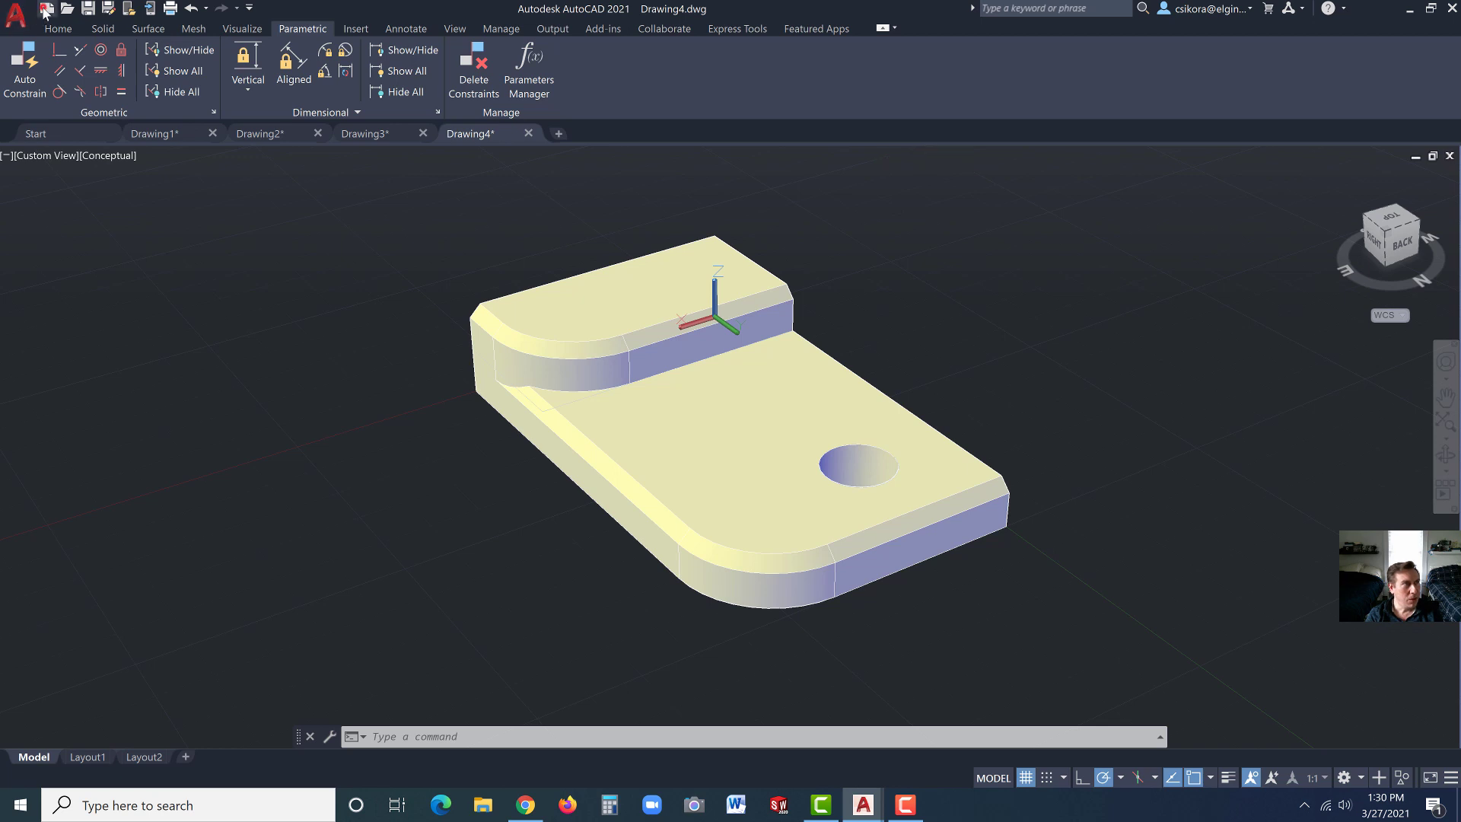
click(44, 11)
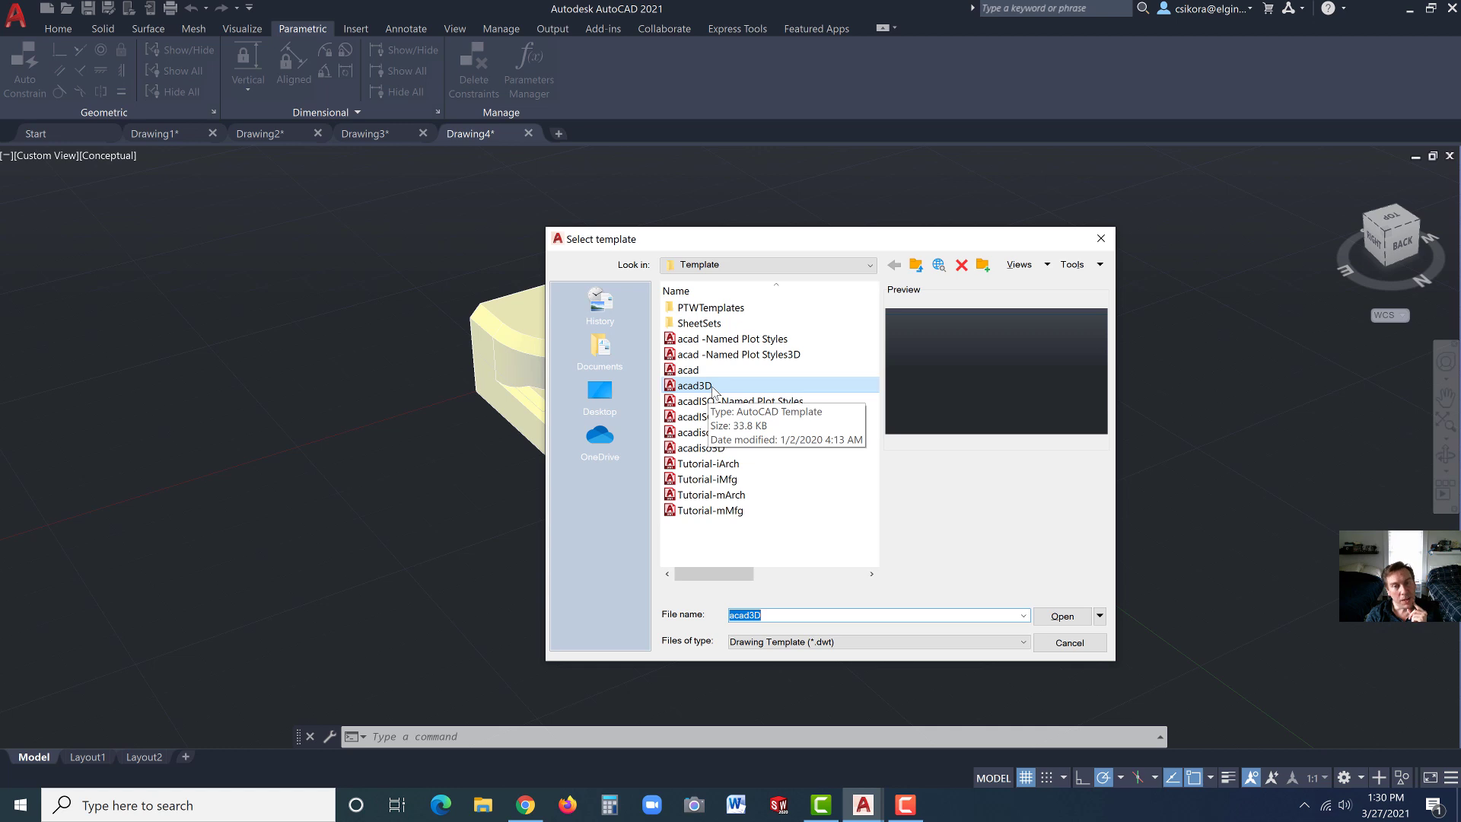
double_click(694, 386)
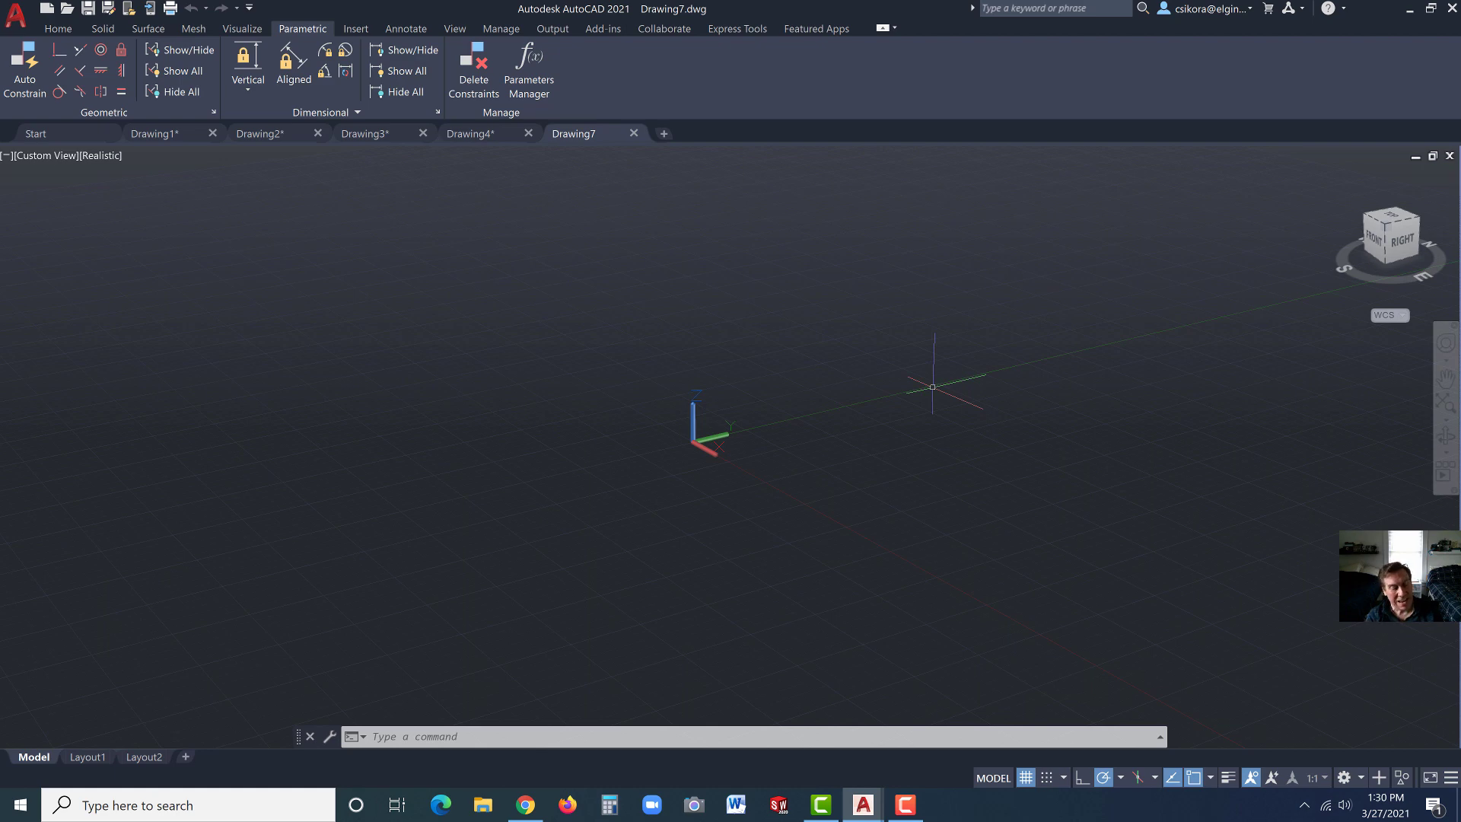
Cycle the empty scene through Left and Top views, ending at the southwest isometric Home view
shift+middle_drag(946, 381, 993, 435)
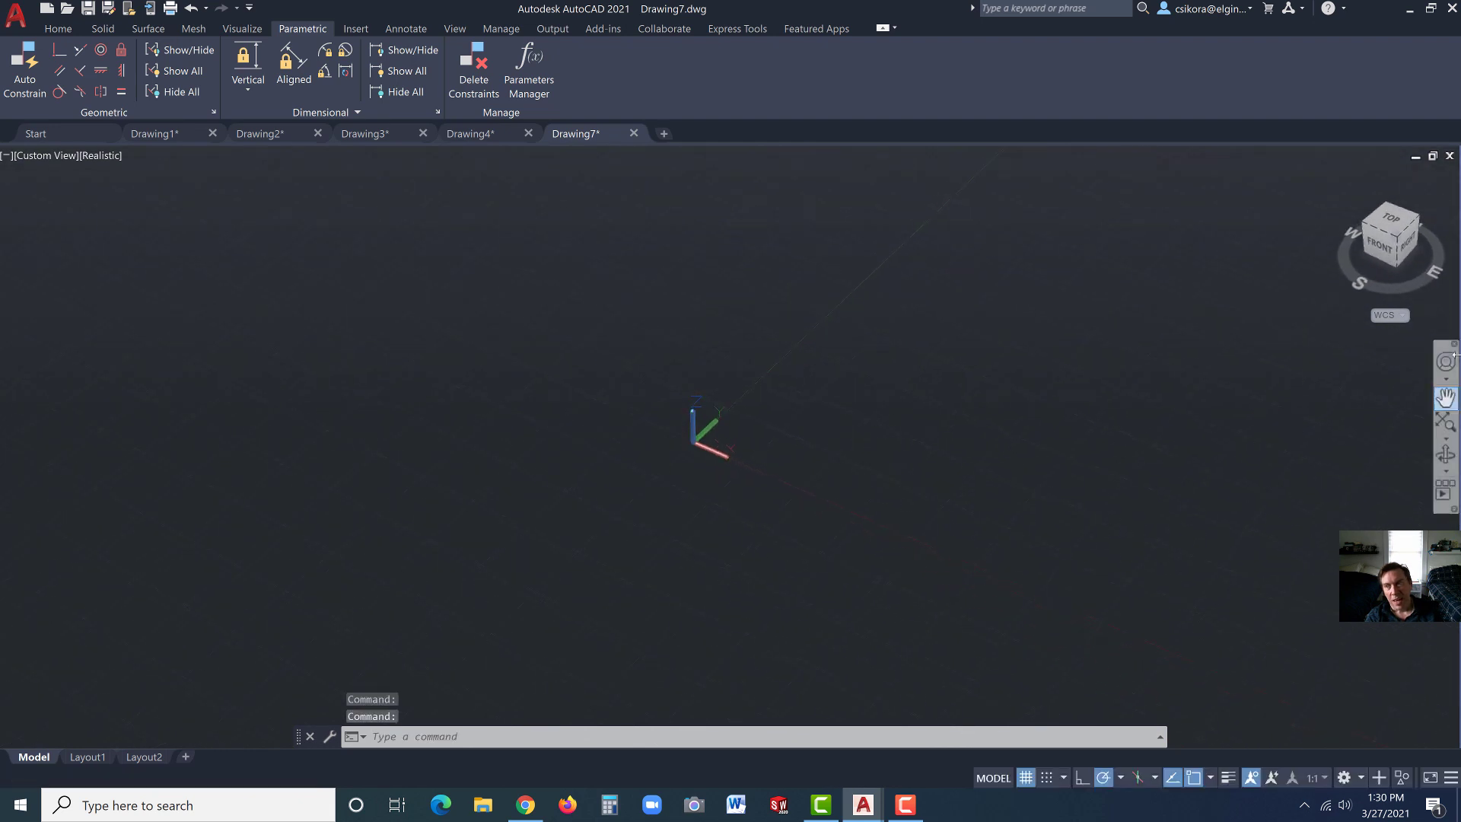
click(1338, 180)
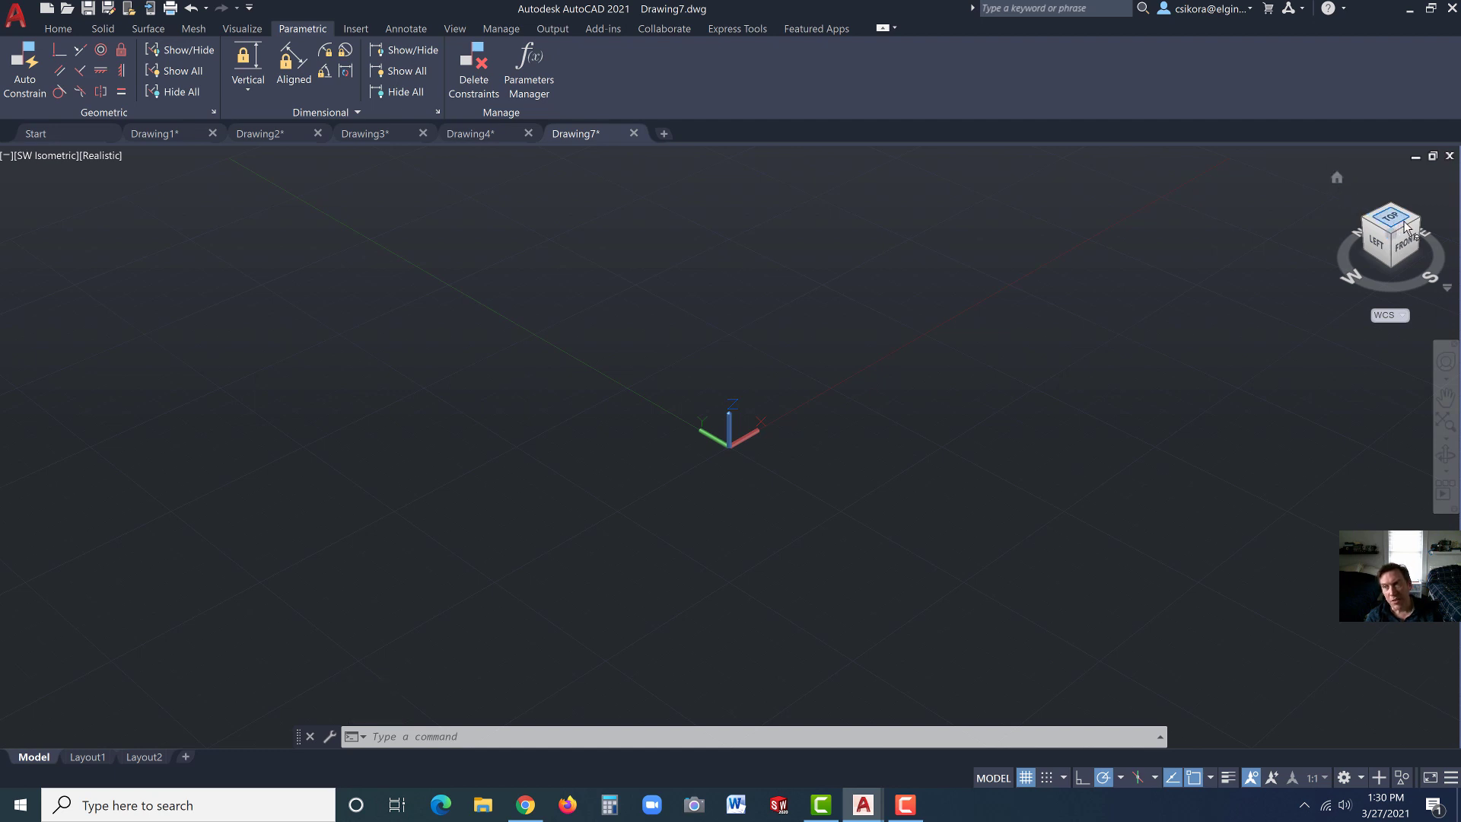
mouse_move(1435, 266)
mouse_down()
mouse_move(1392, 280)
mouse_move(1425, 277)
mouse_up()
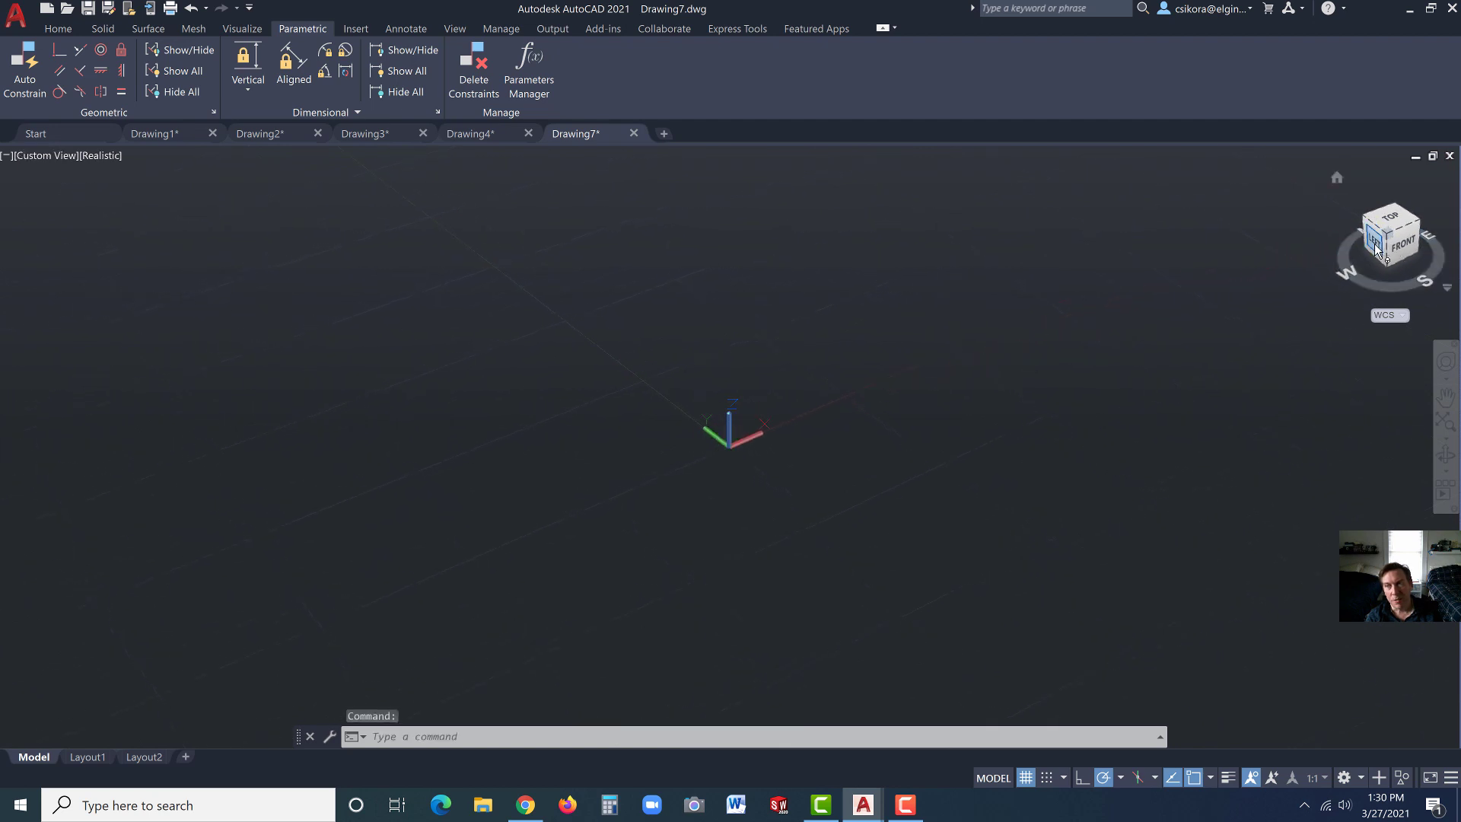
click(1379, 241)
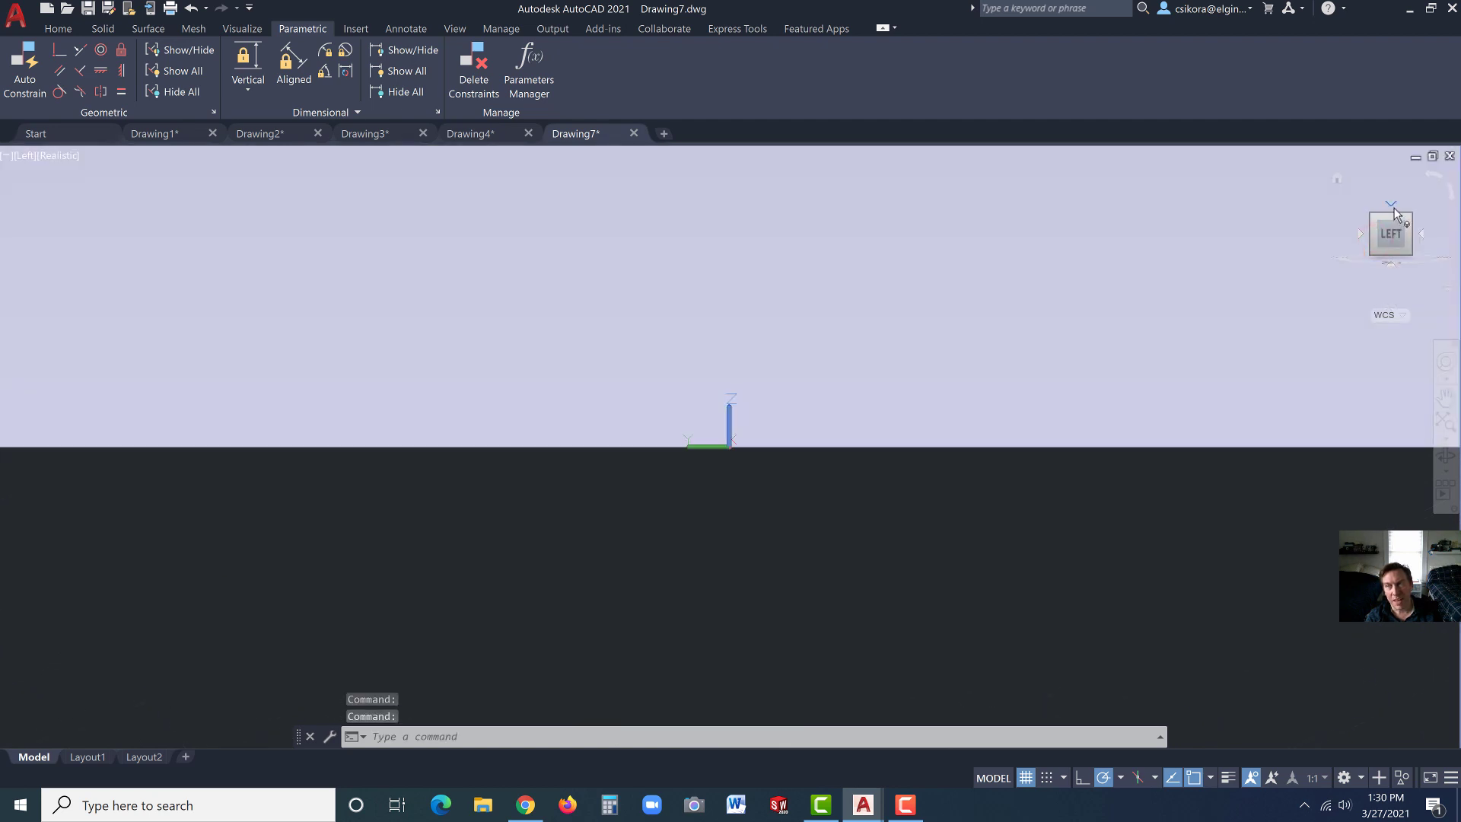
click(1393, 207)
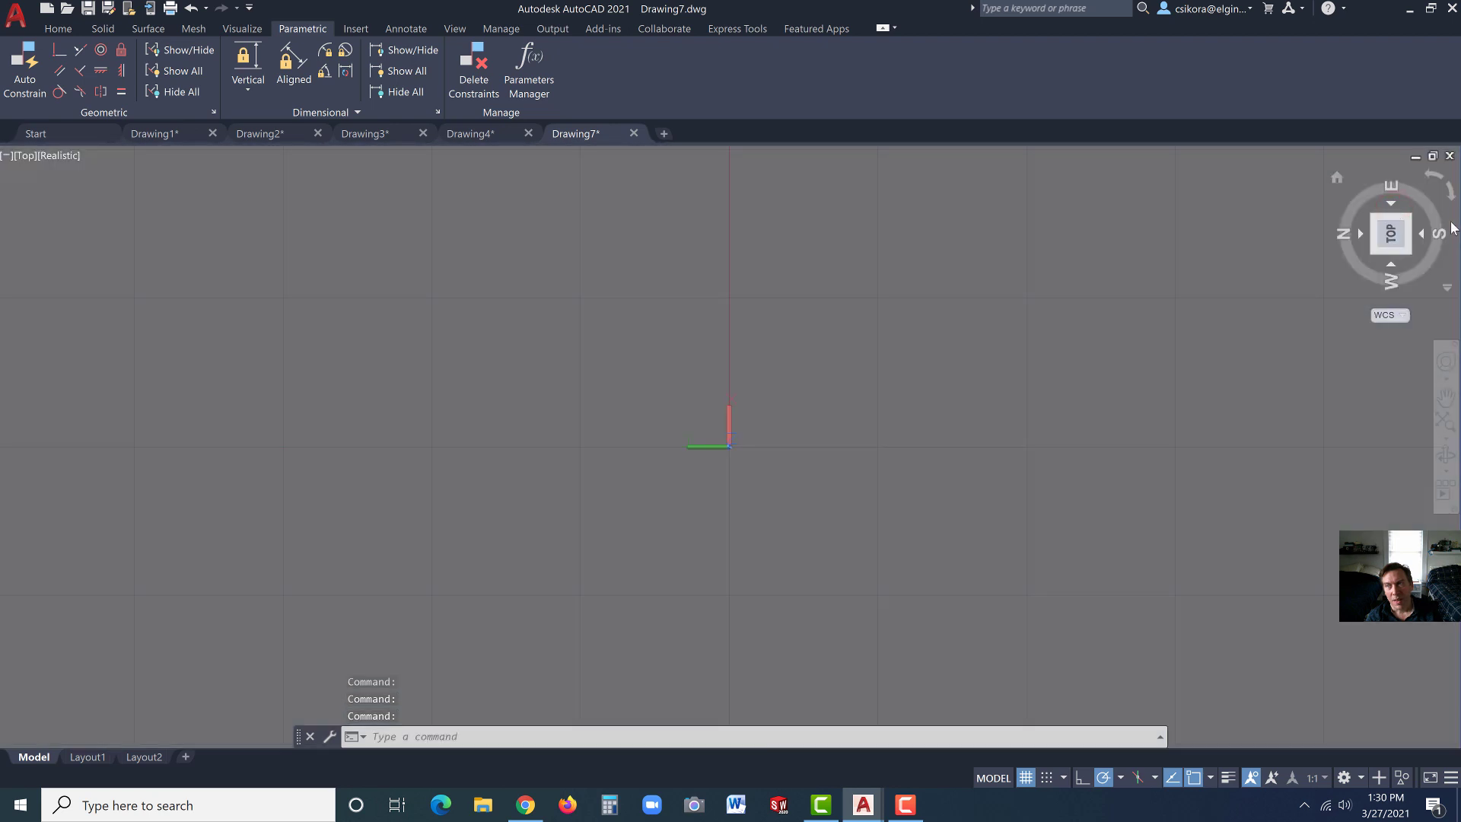
click(1449, 193)
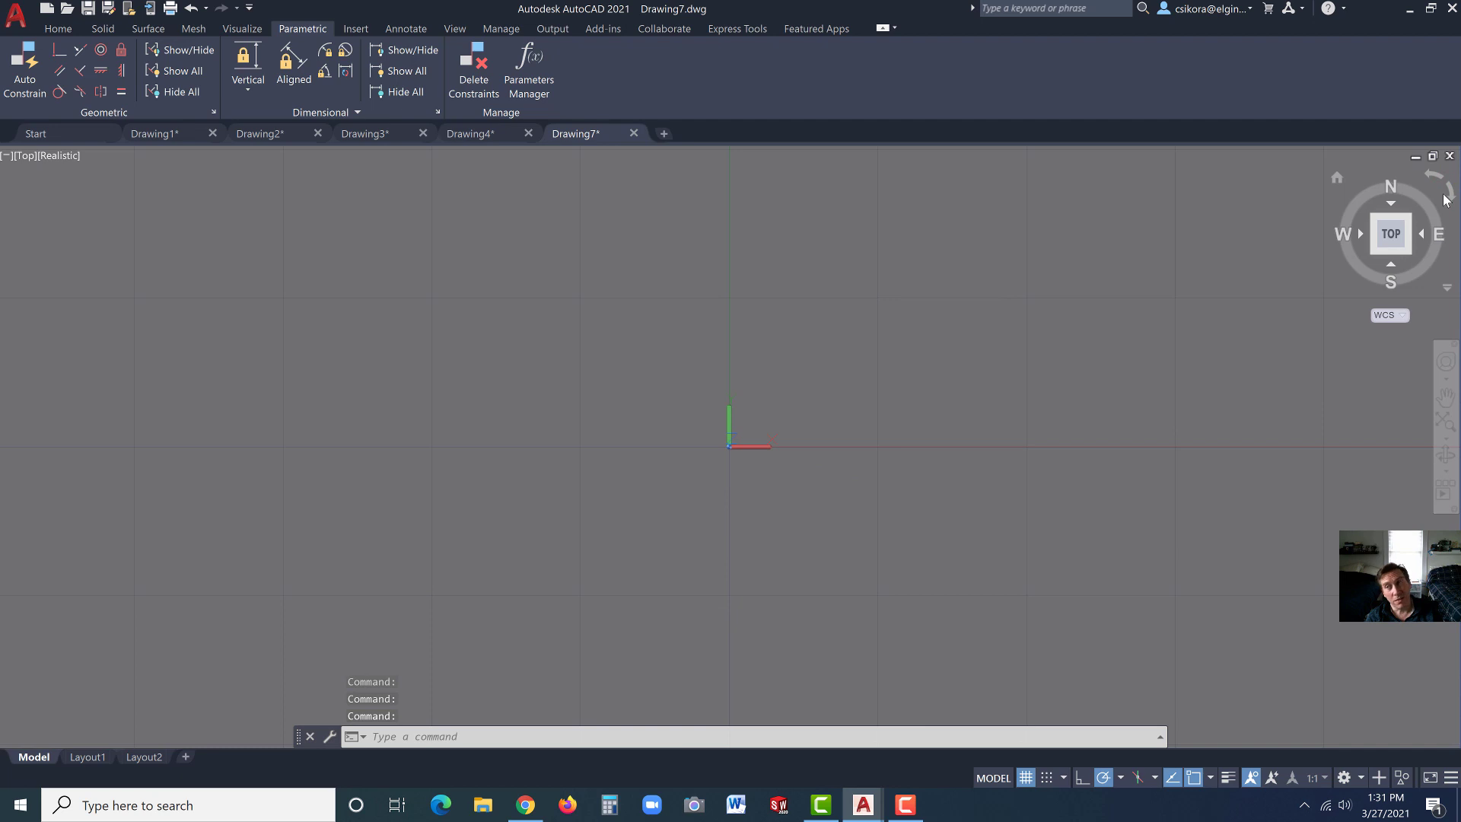
click(1338, 177)
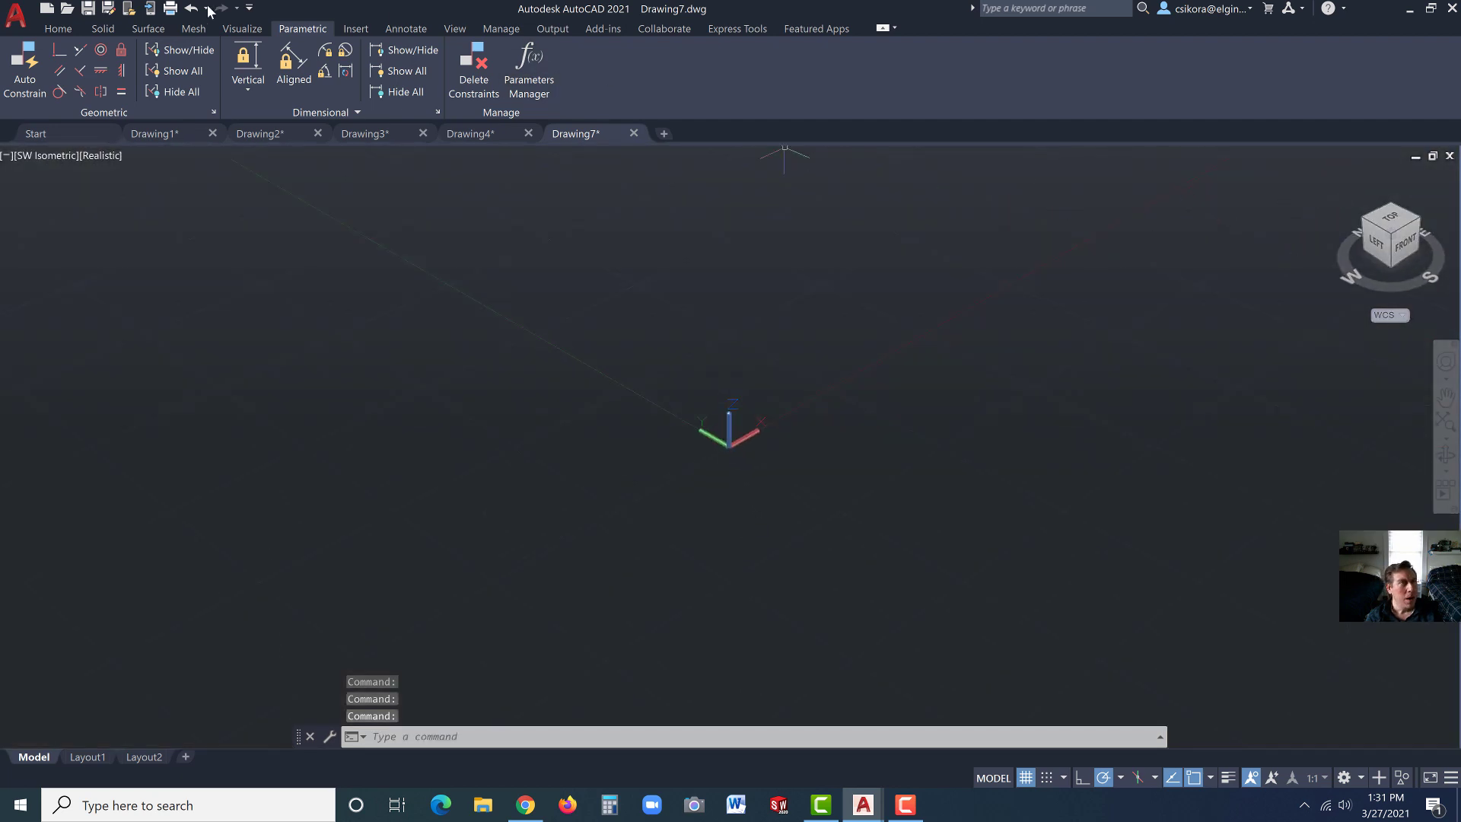
With grid snap on, draw a 3 by 5 rectangle starting at the origin
click(58, 28)
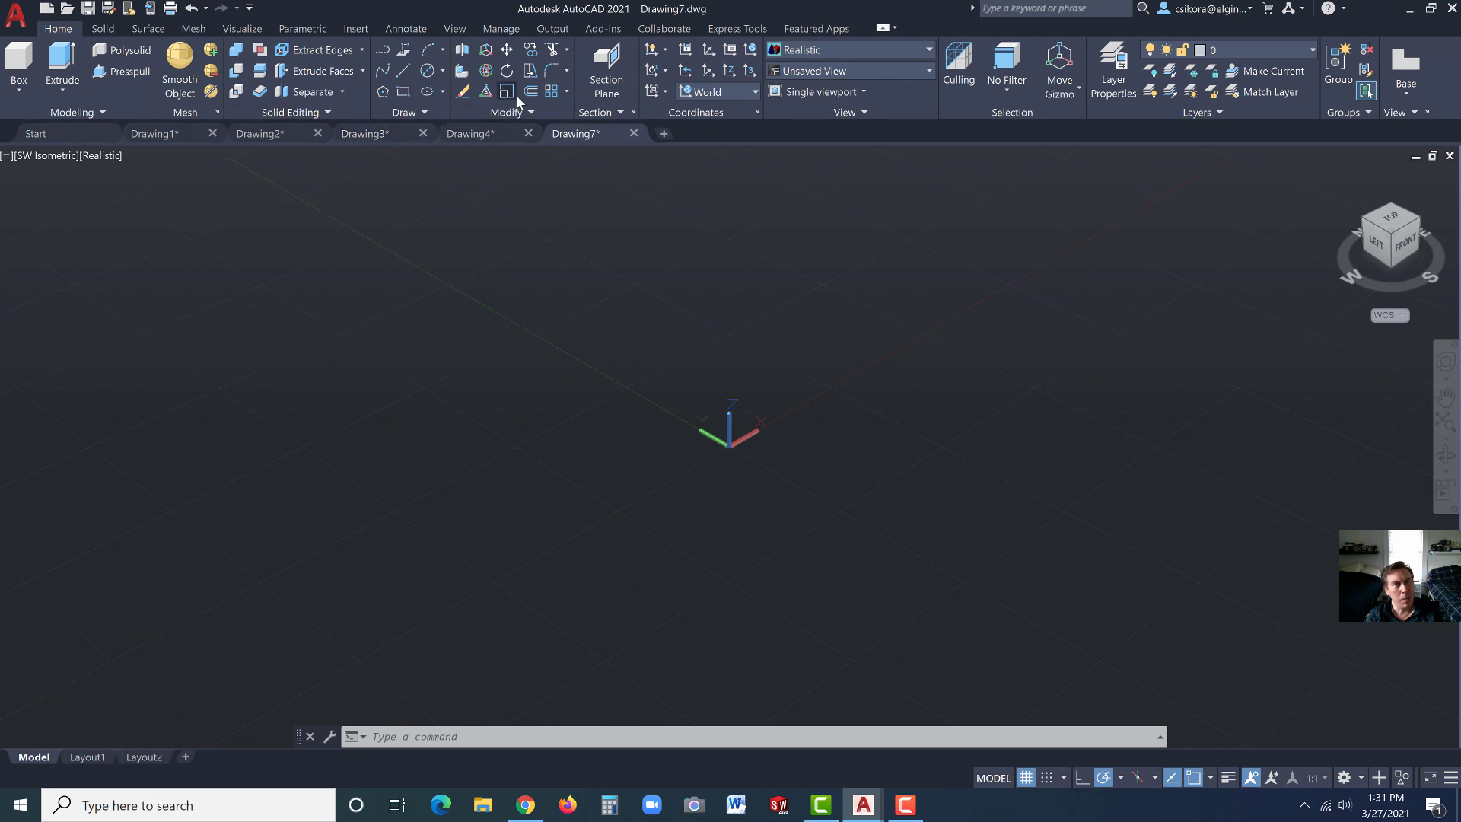
click(406, 96)
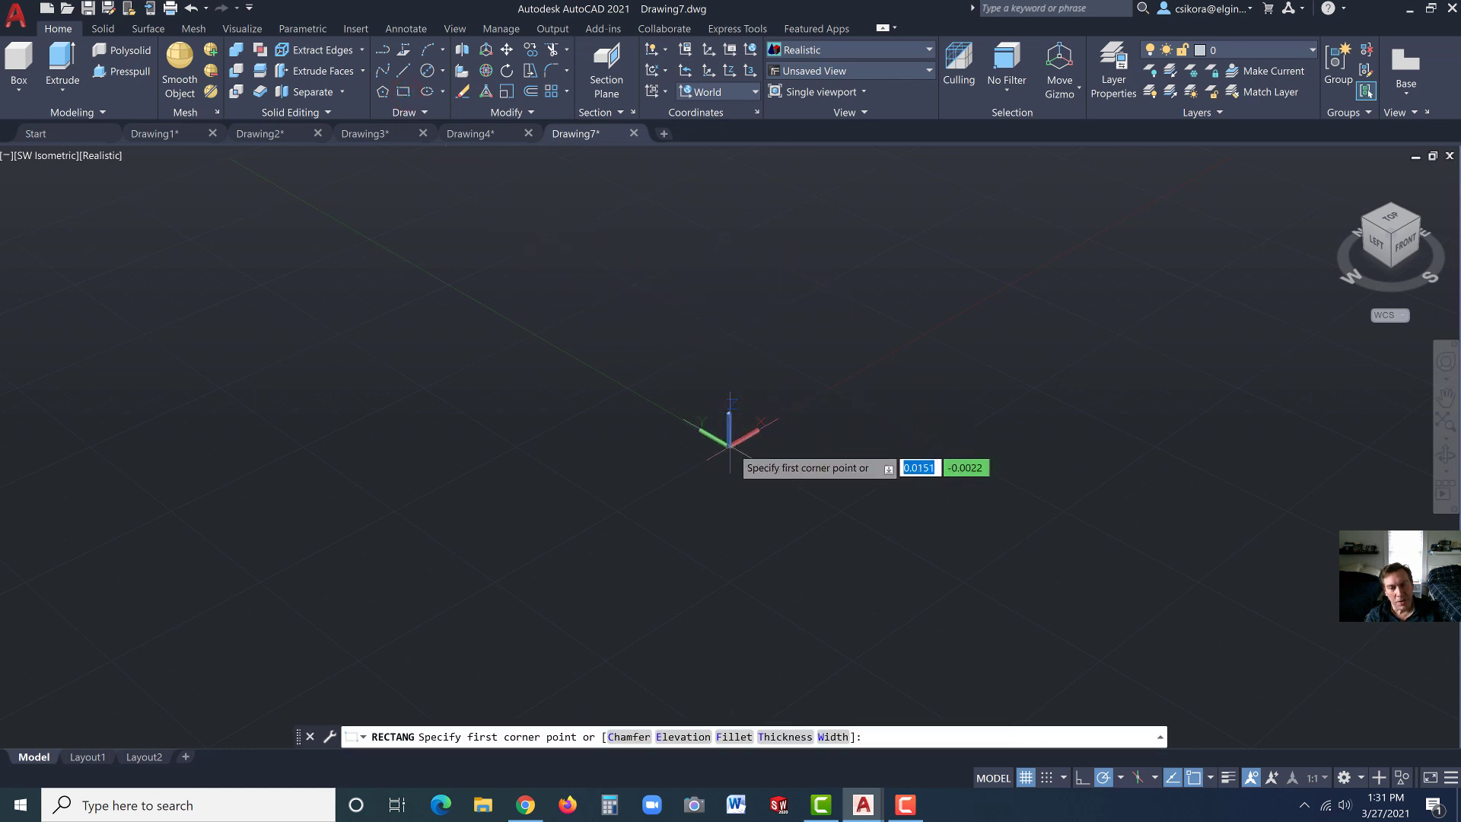
click(1048, 778)
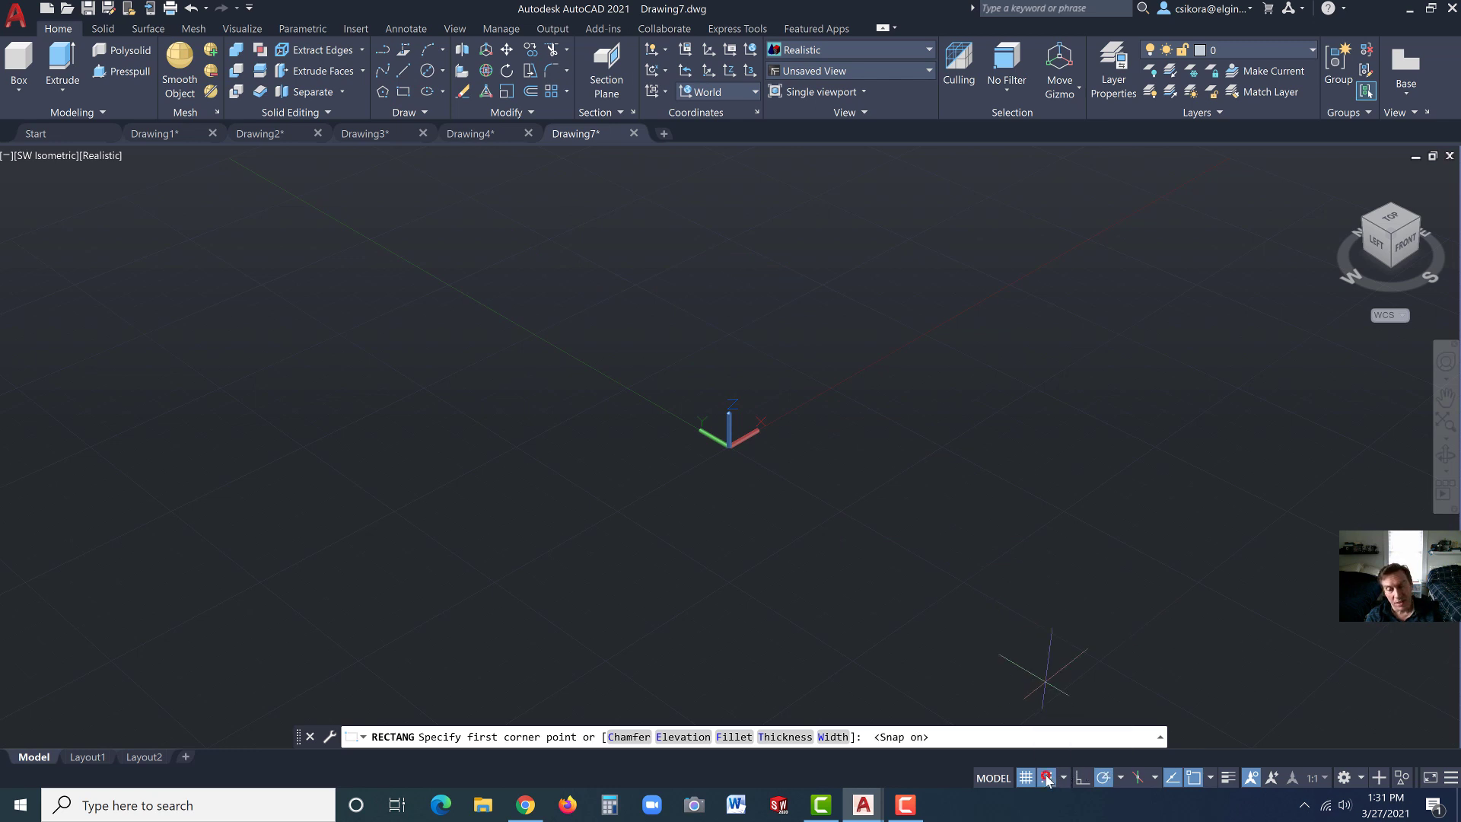
click(728, 447)
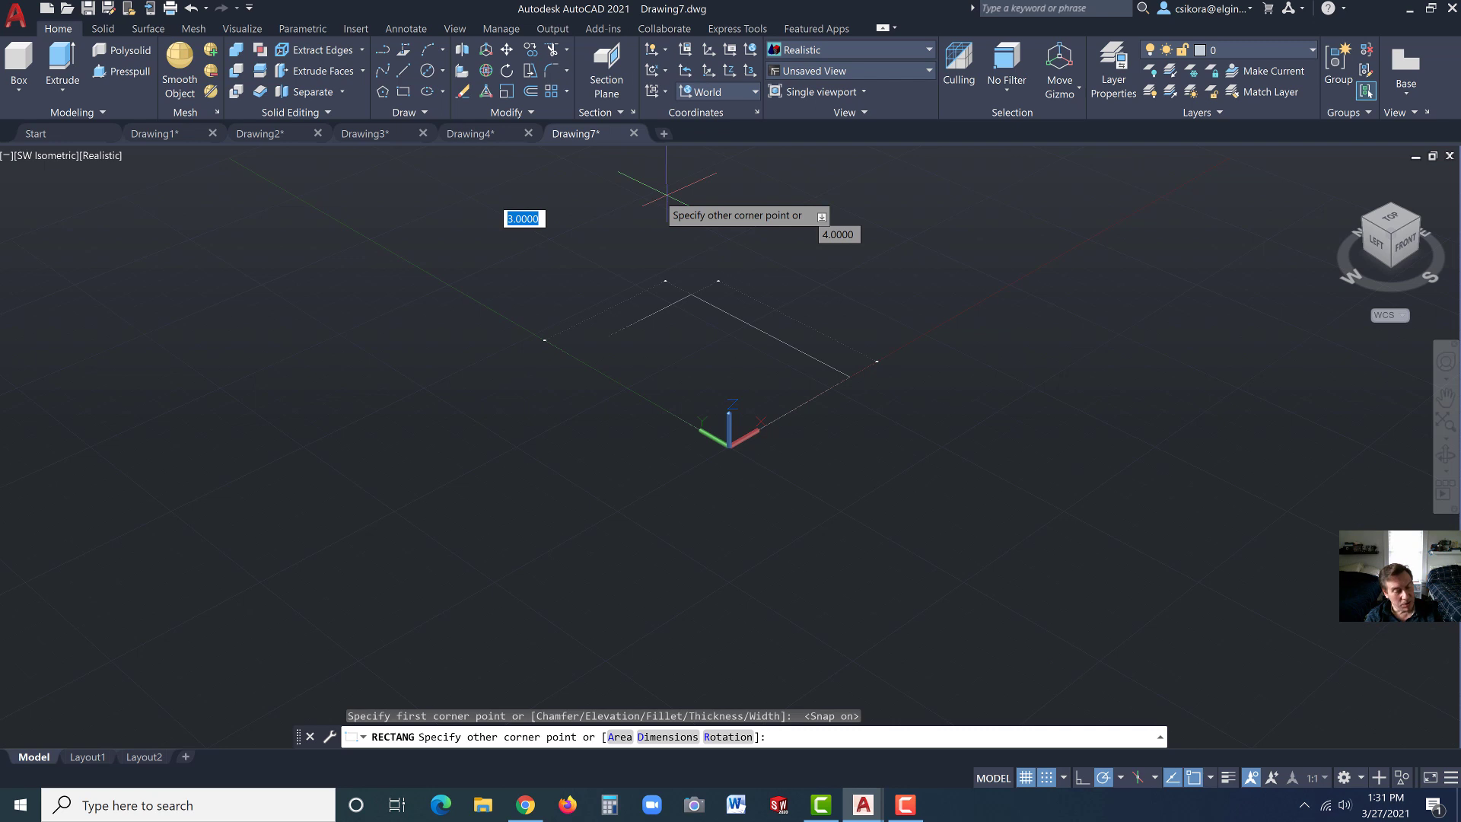
text(3)
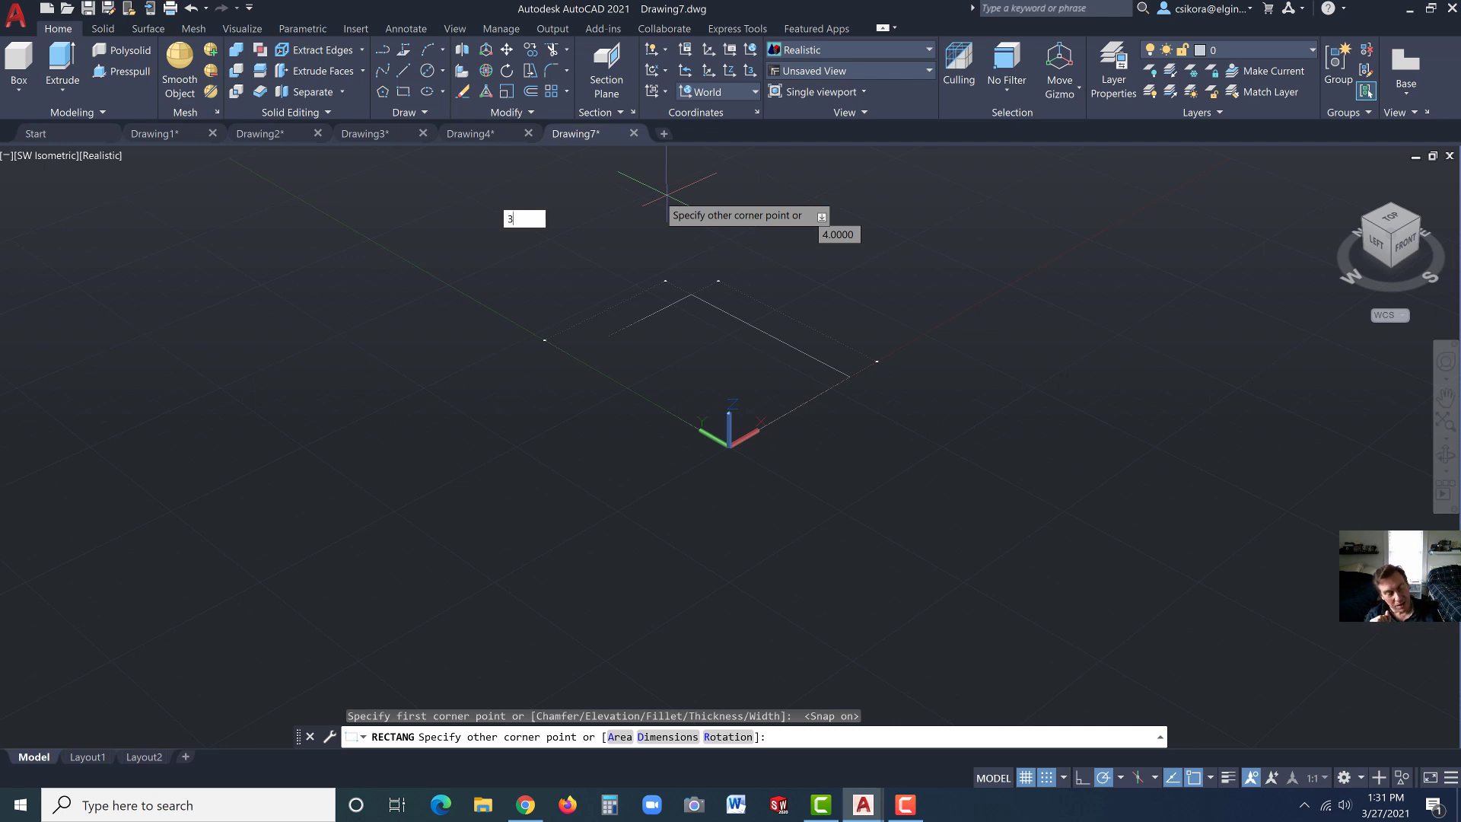
key(Tab)
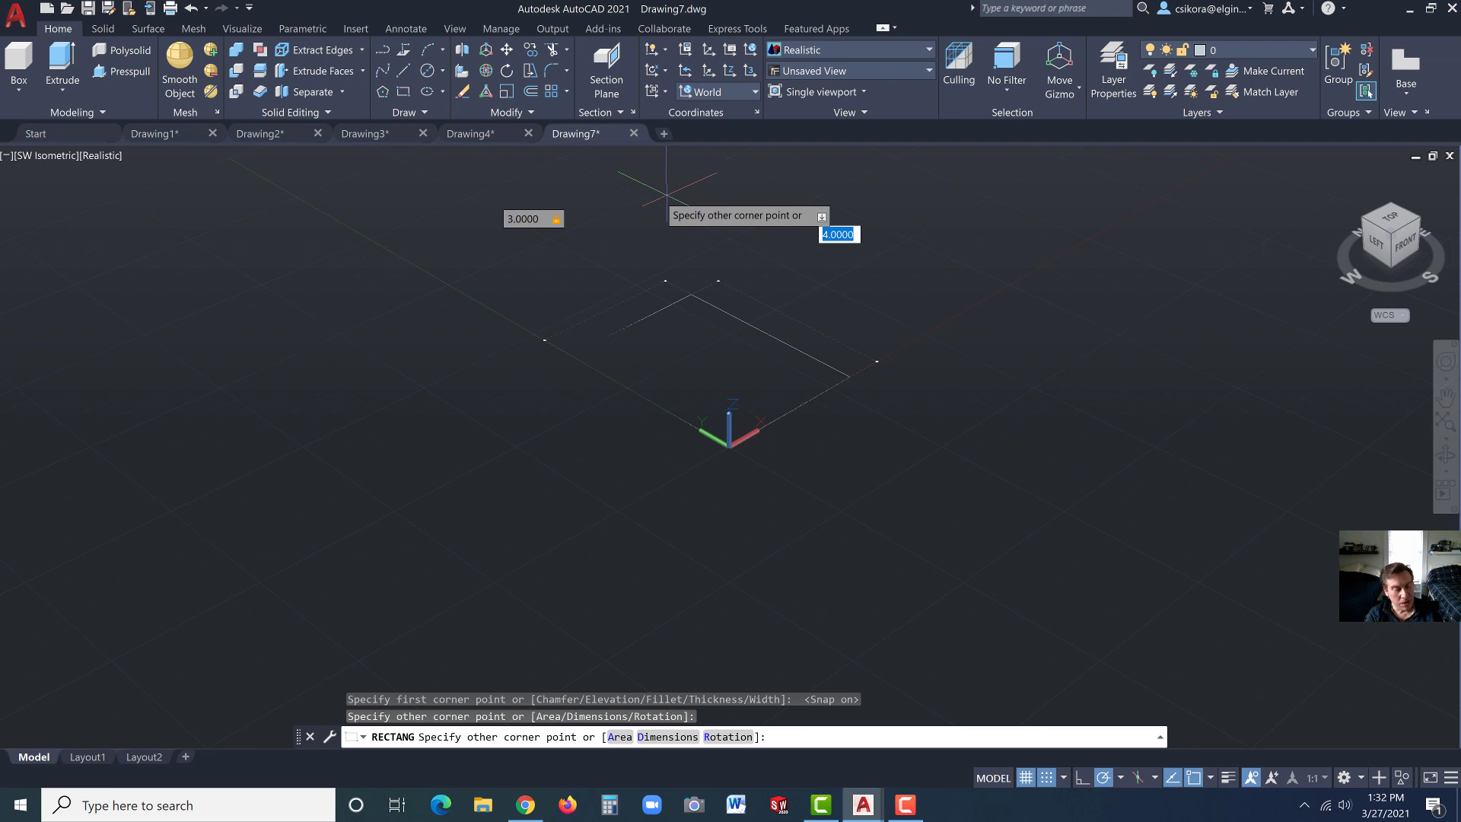
text(5)
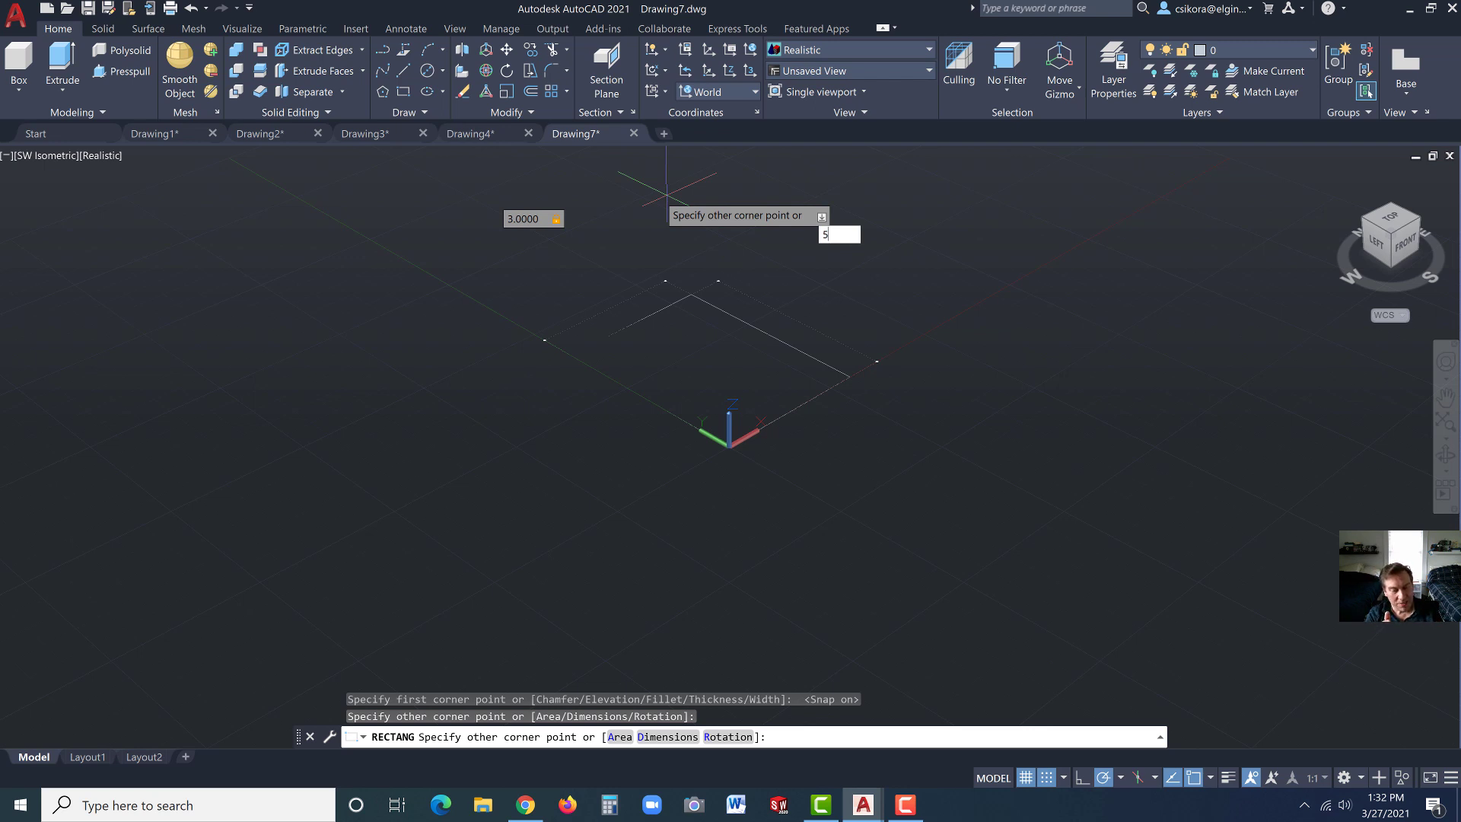
key(Return)
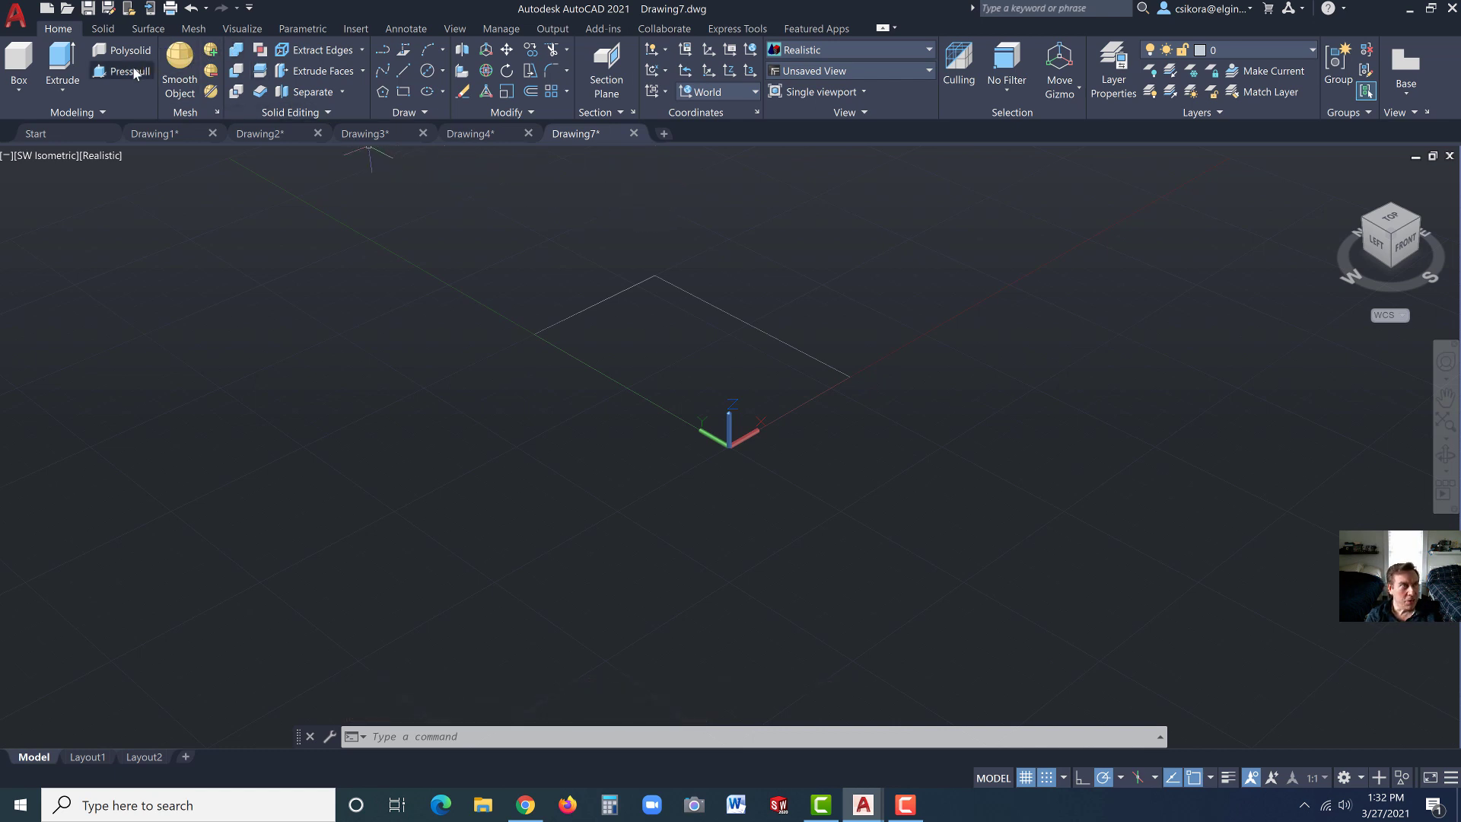
Extrude the 3 by 5 rectangle upward to a height of 0.5
click(64, 60)
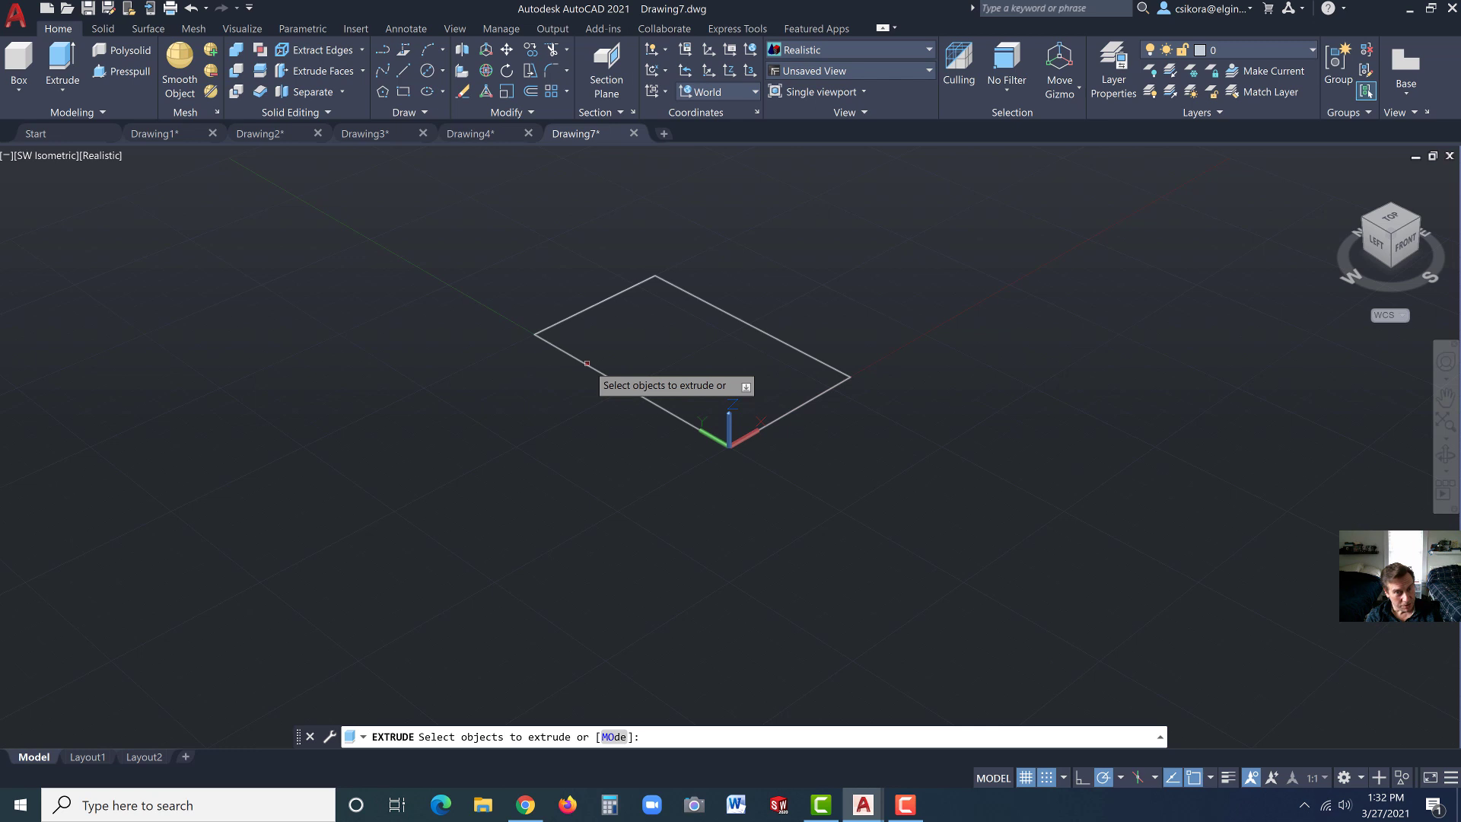
click(587, 364)
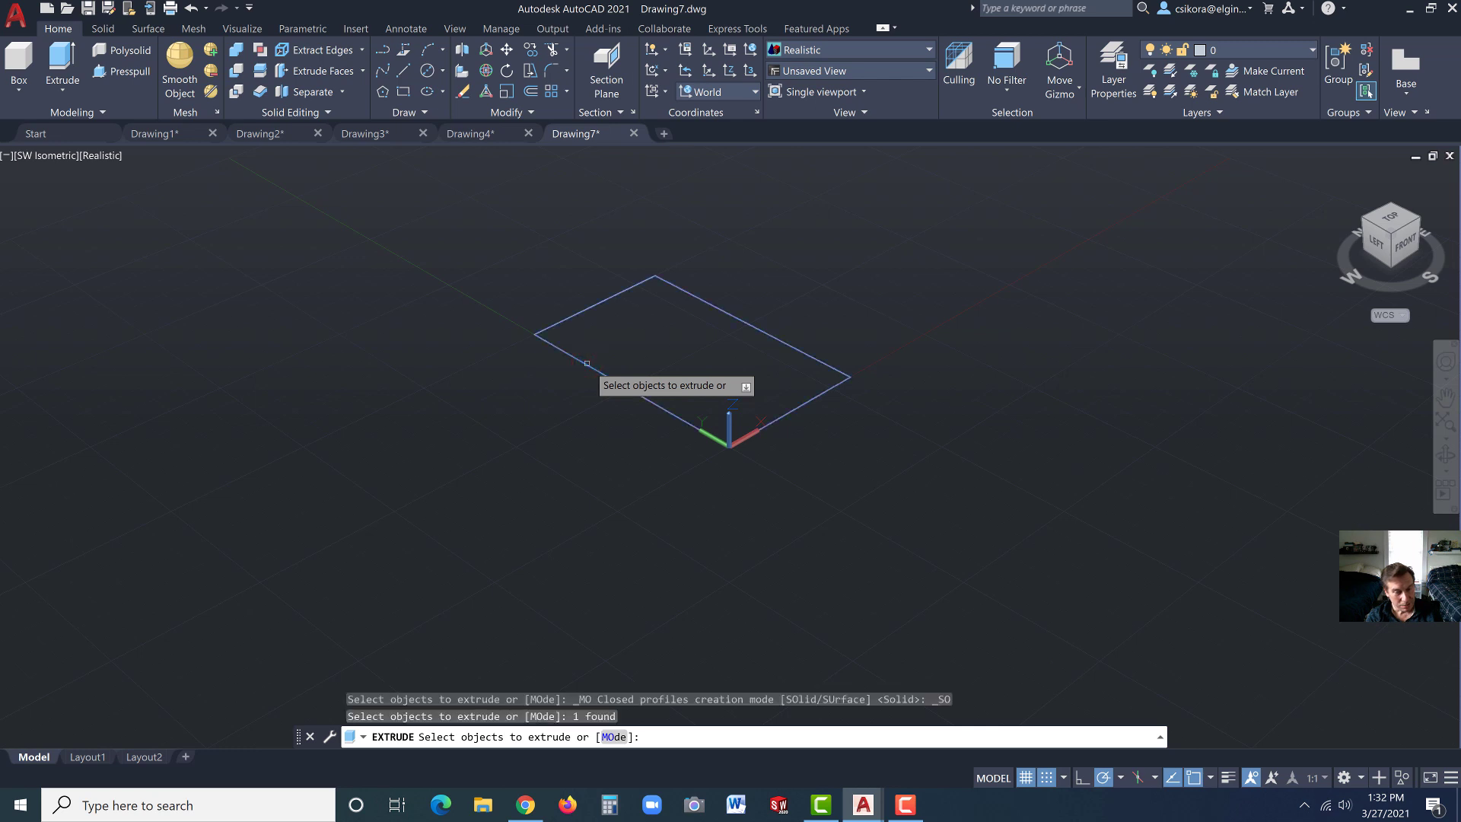
key(Return)
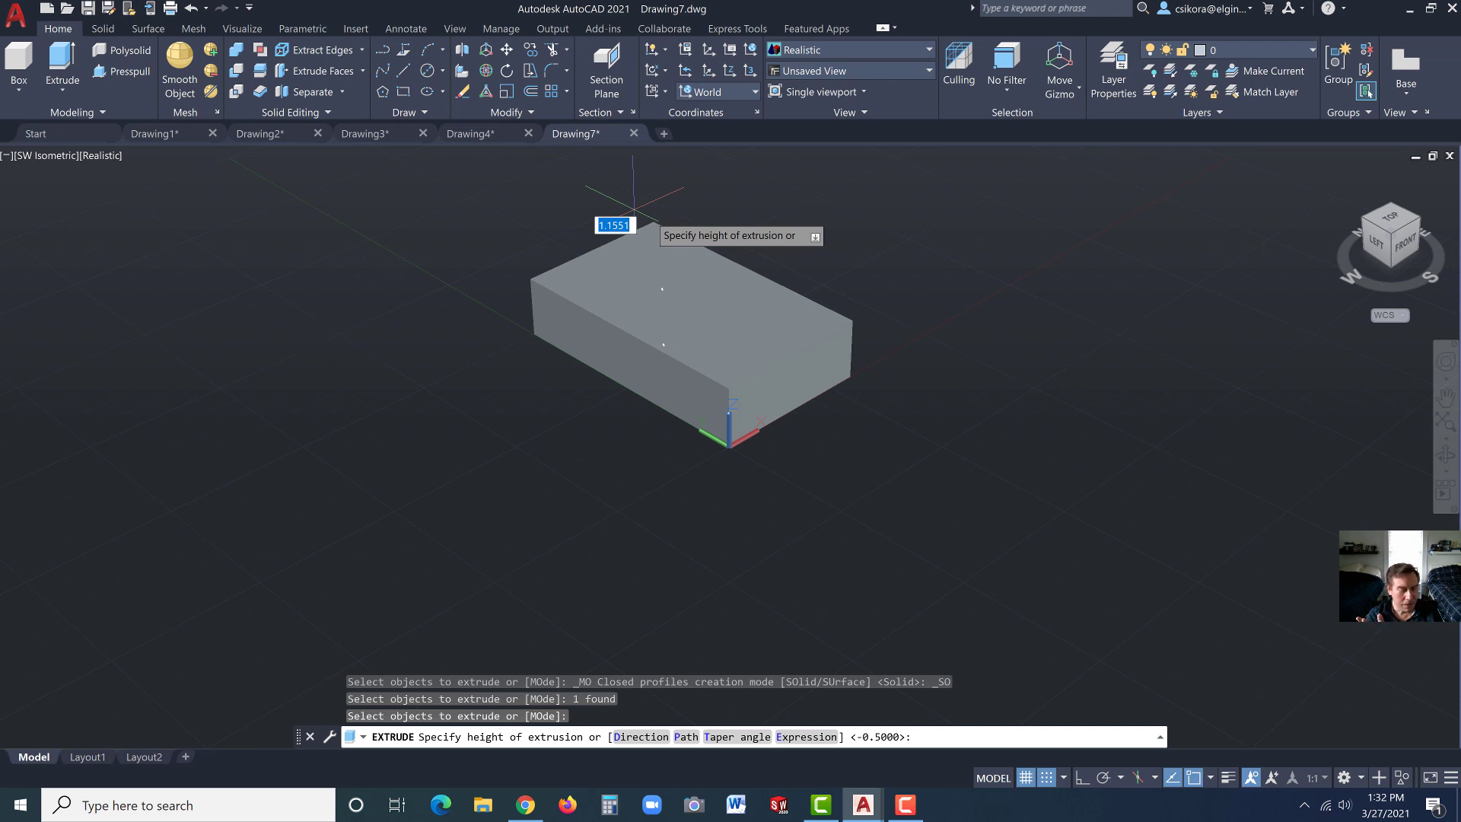
key(BackSpace)
text(.5)
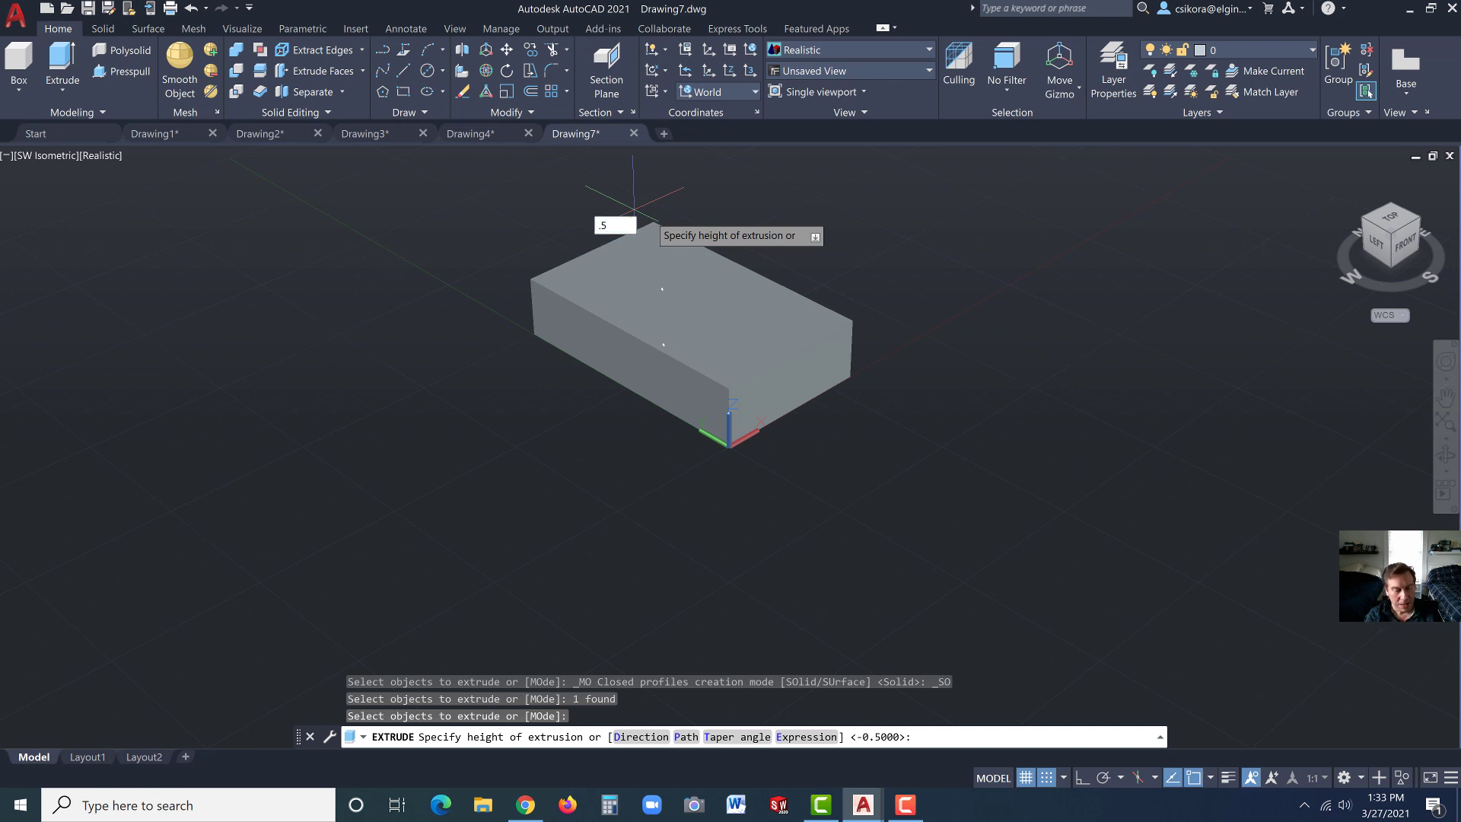
key(Return)
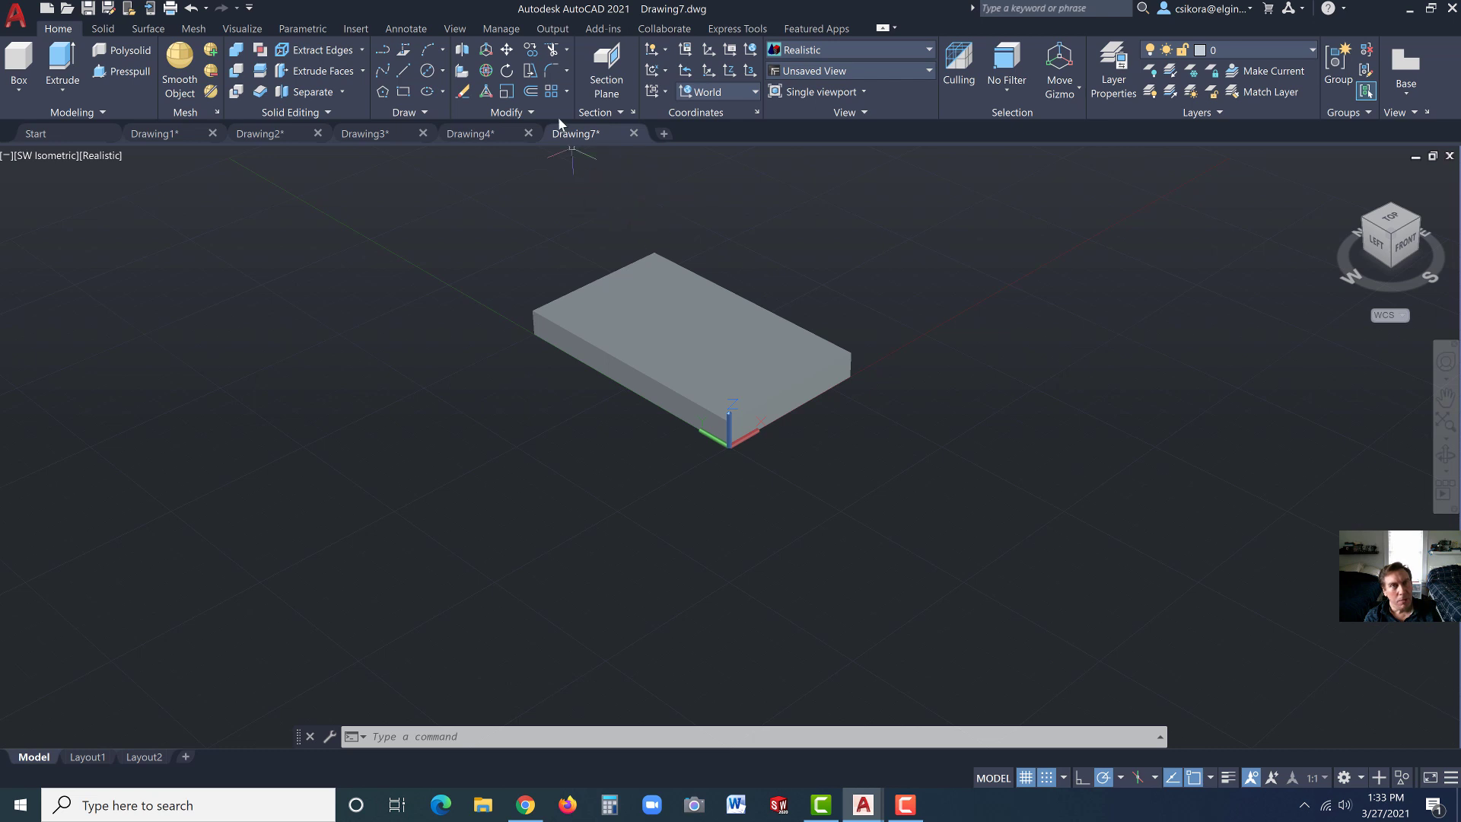
Switch the visual style to Shades of Gray
click(243, 28)
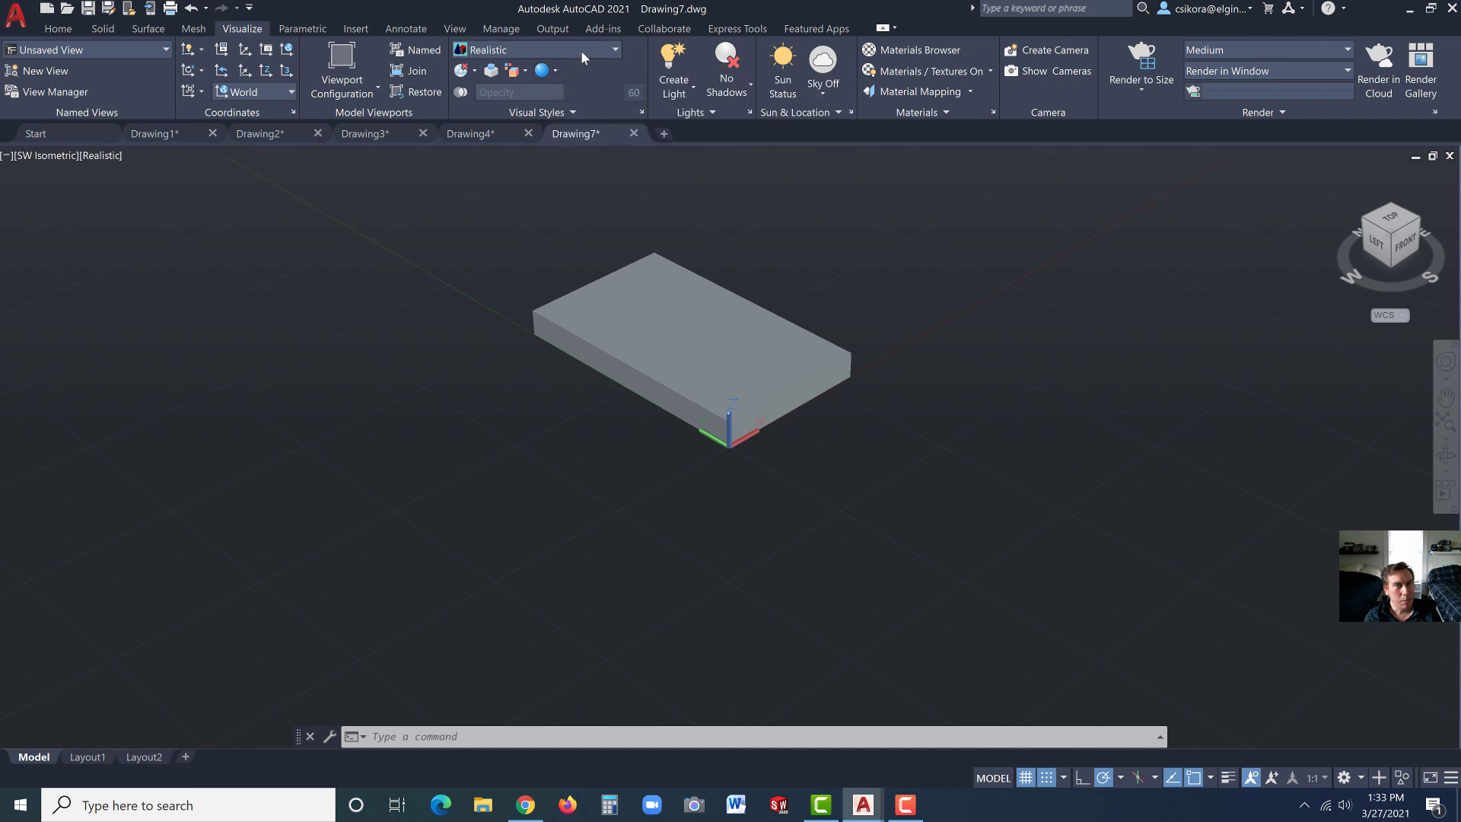
click(589, 49)
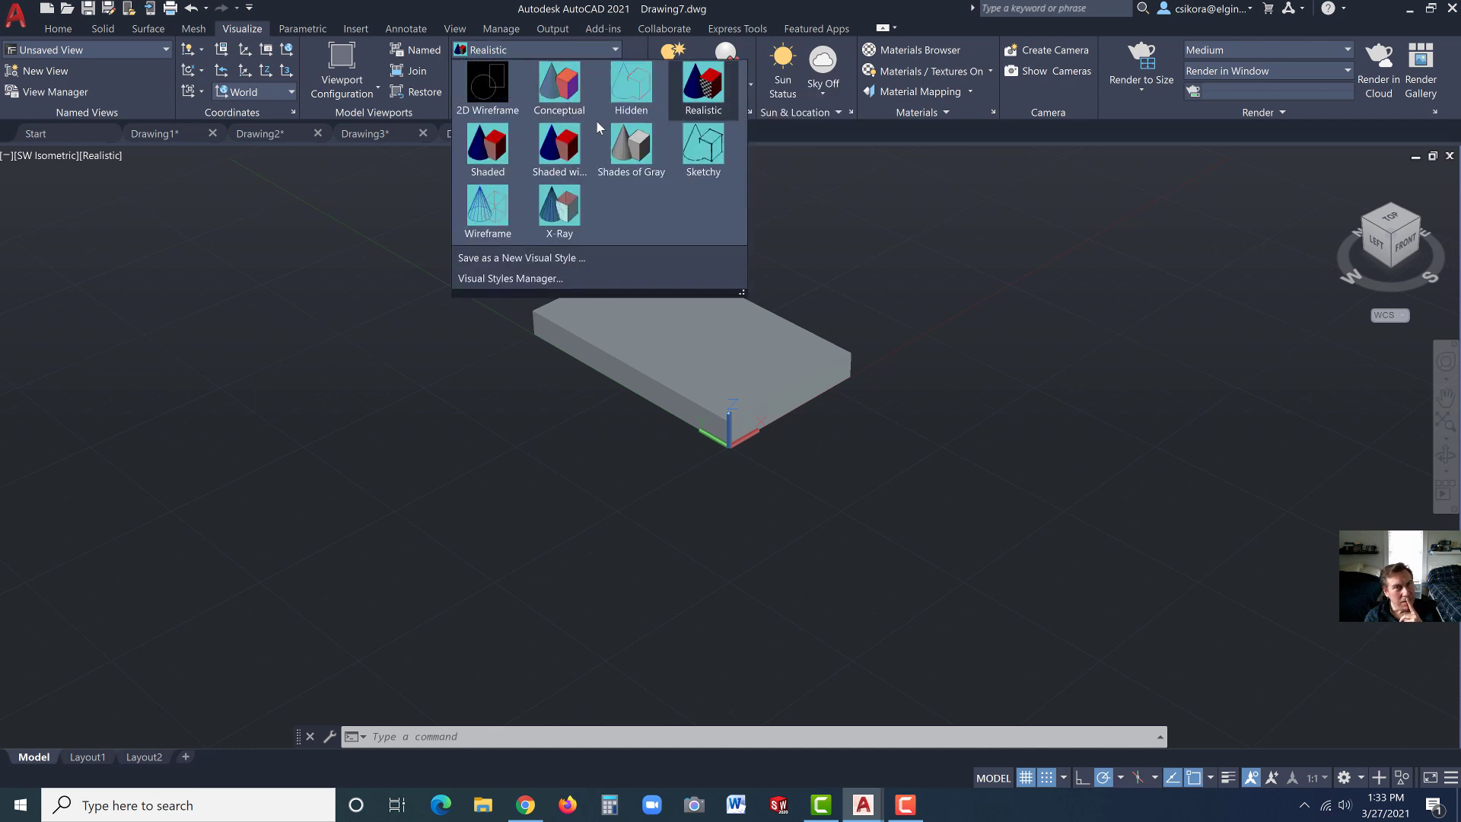
click(636, 152)
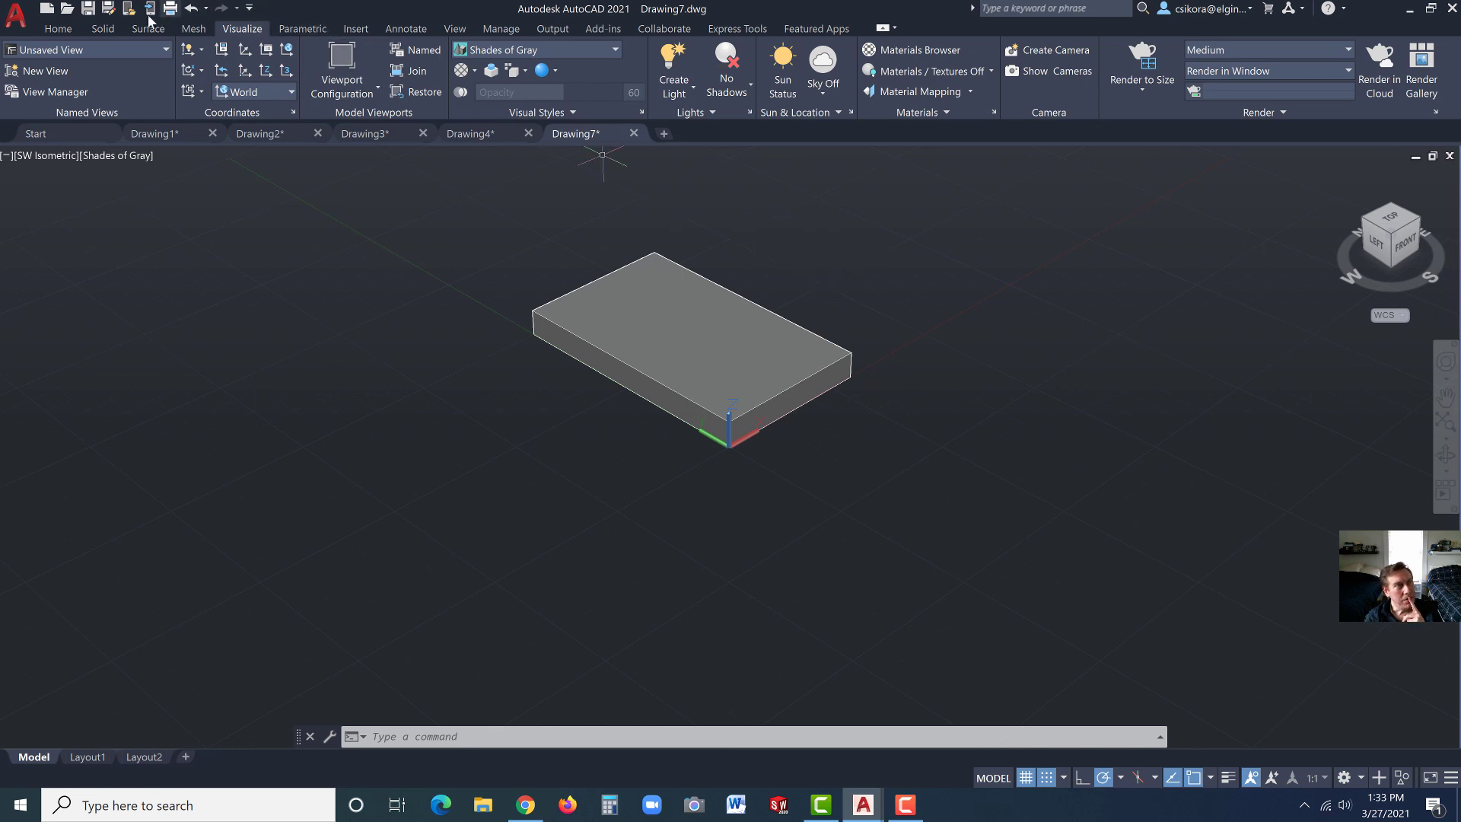
Place the UCS origin at the slab's top front corner
click(58, 29)
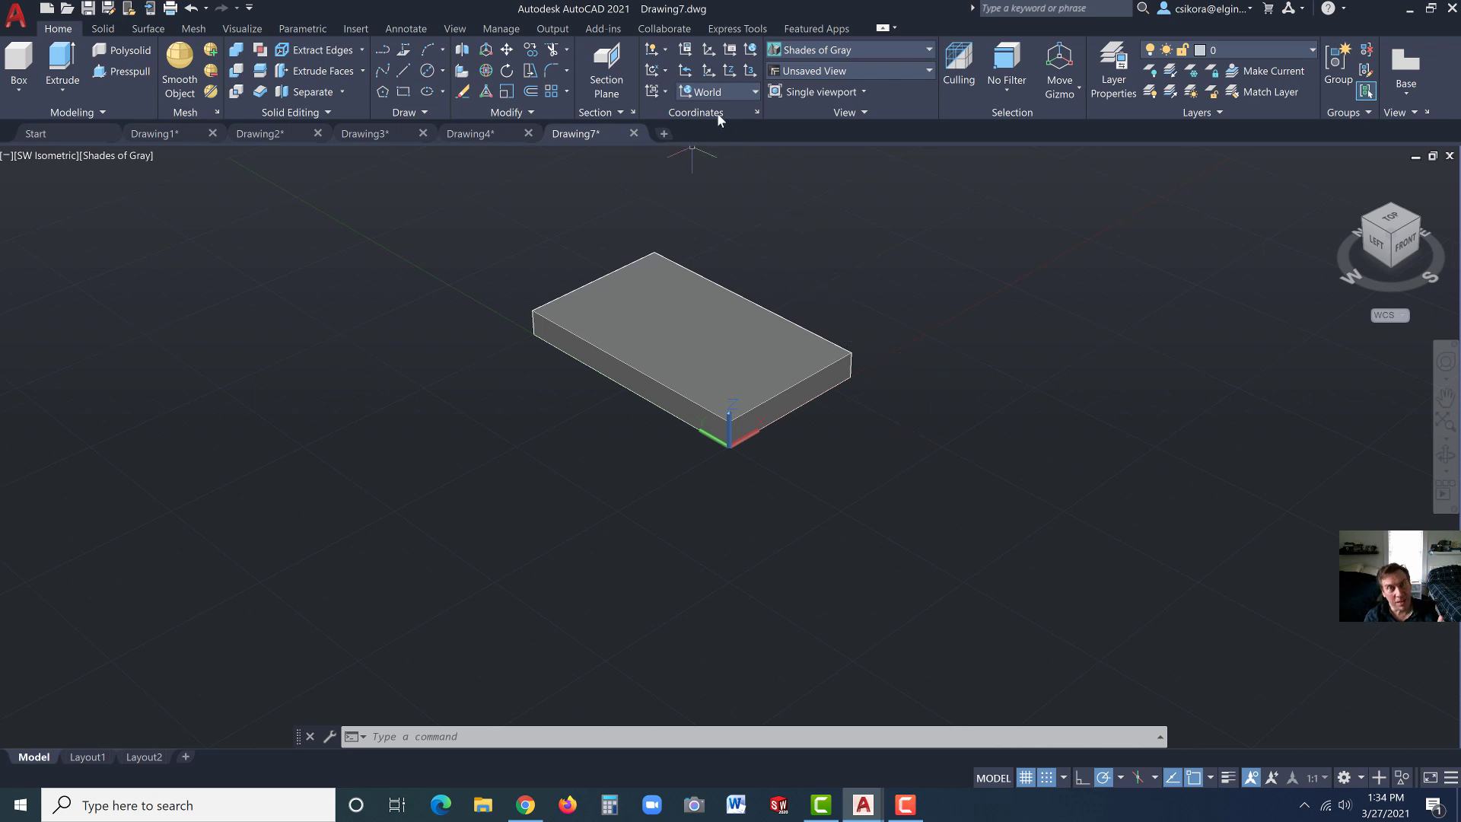
click(721, 93)
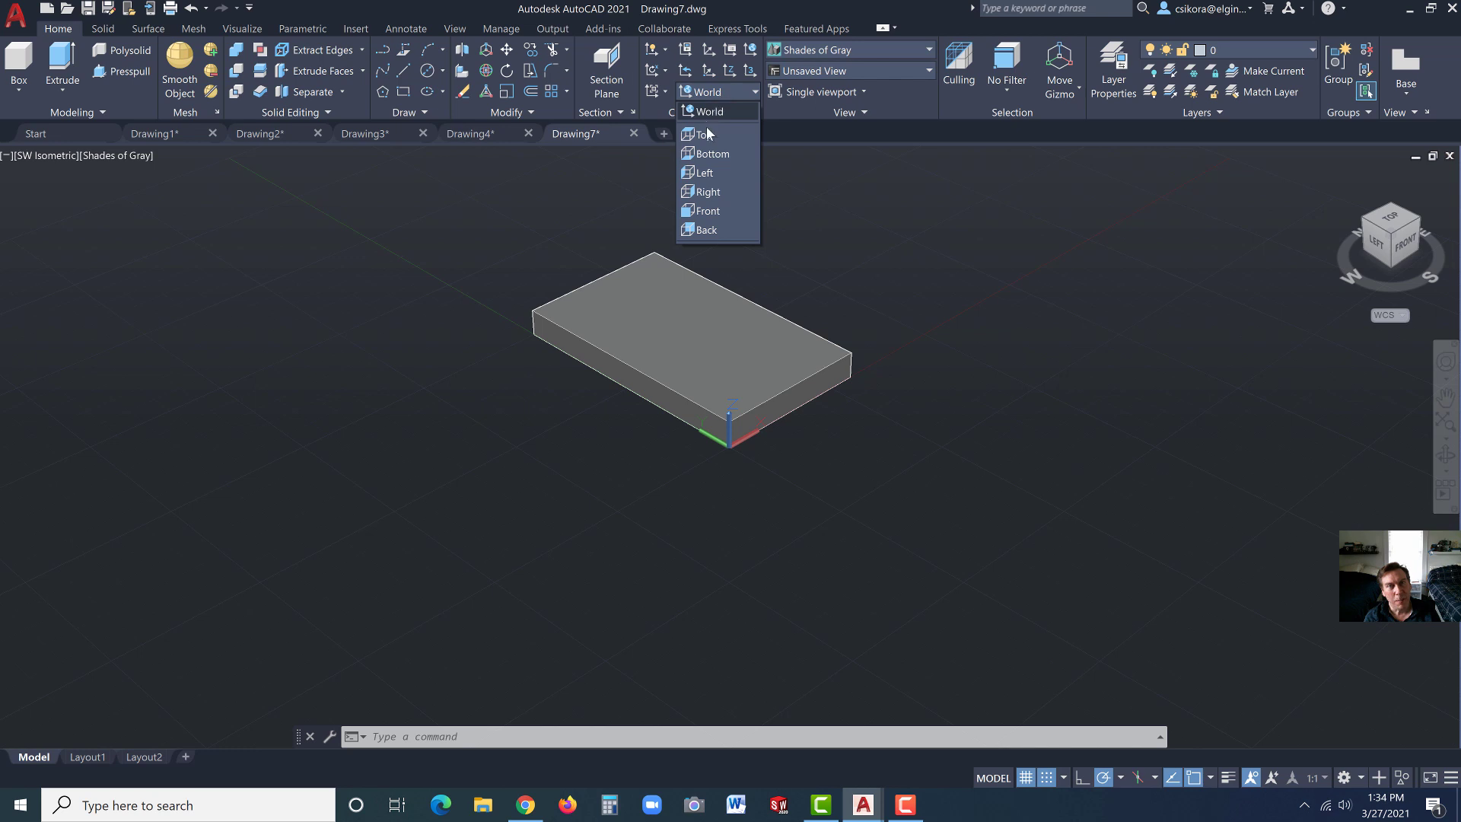
click(685, 89)
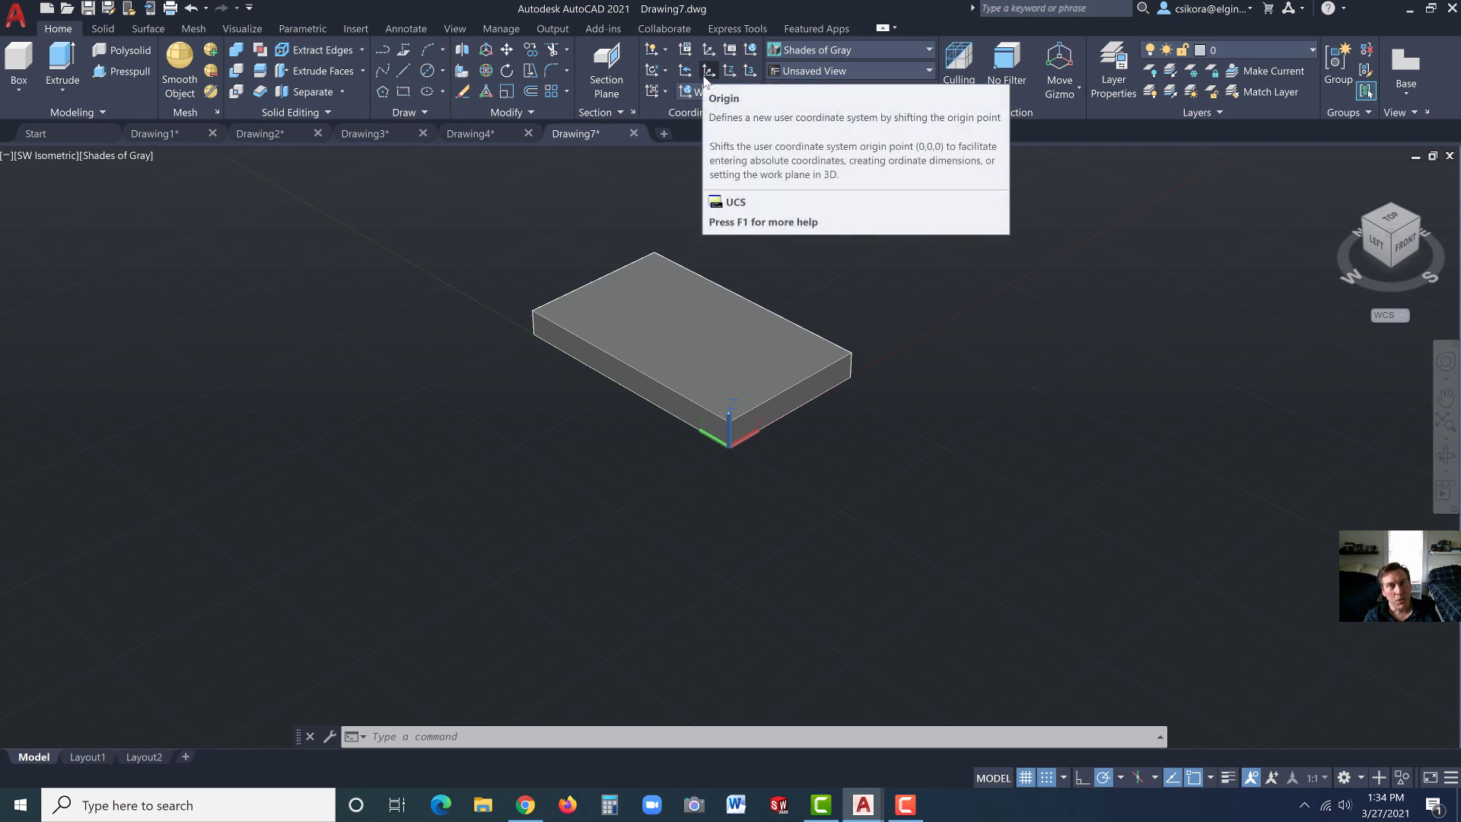
click(704, 74)
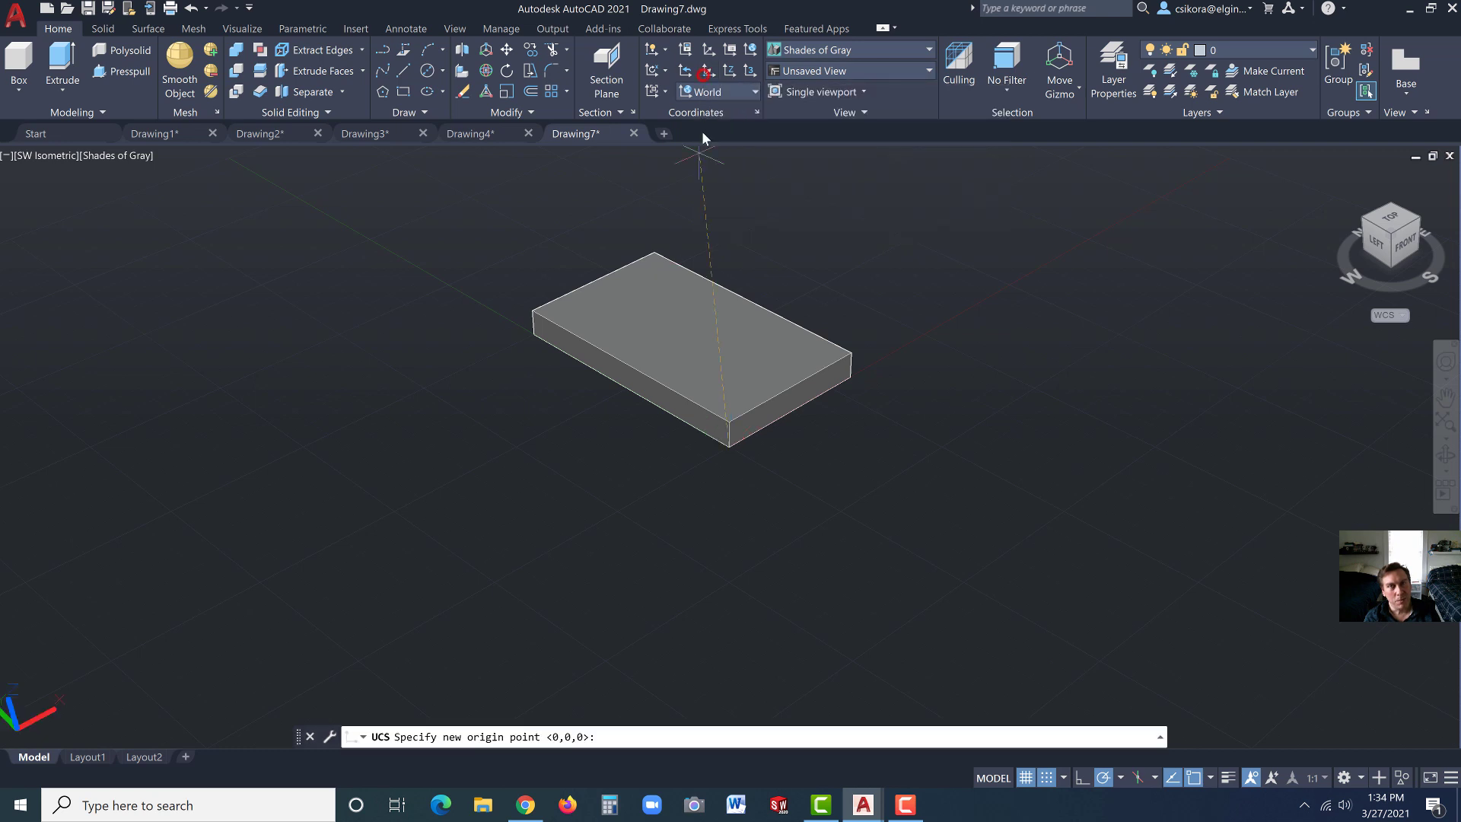
click(729, 417)
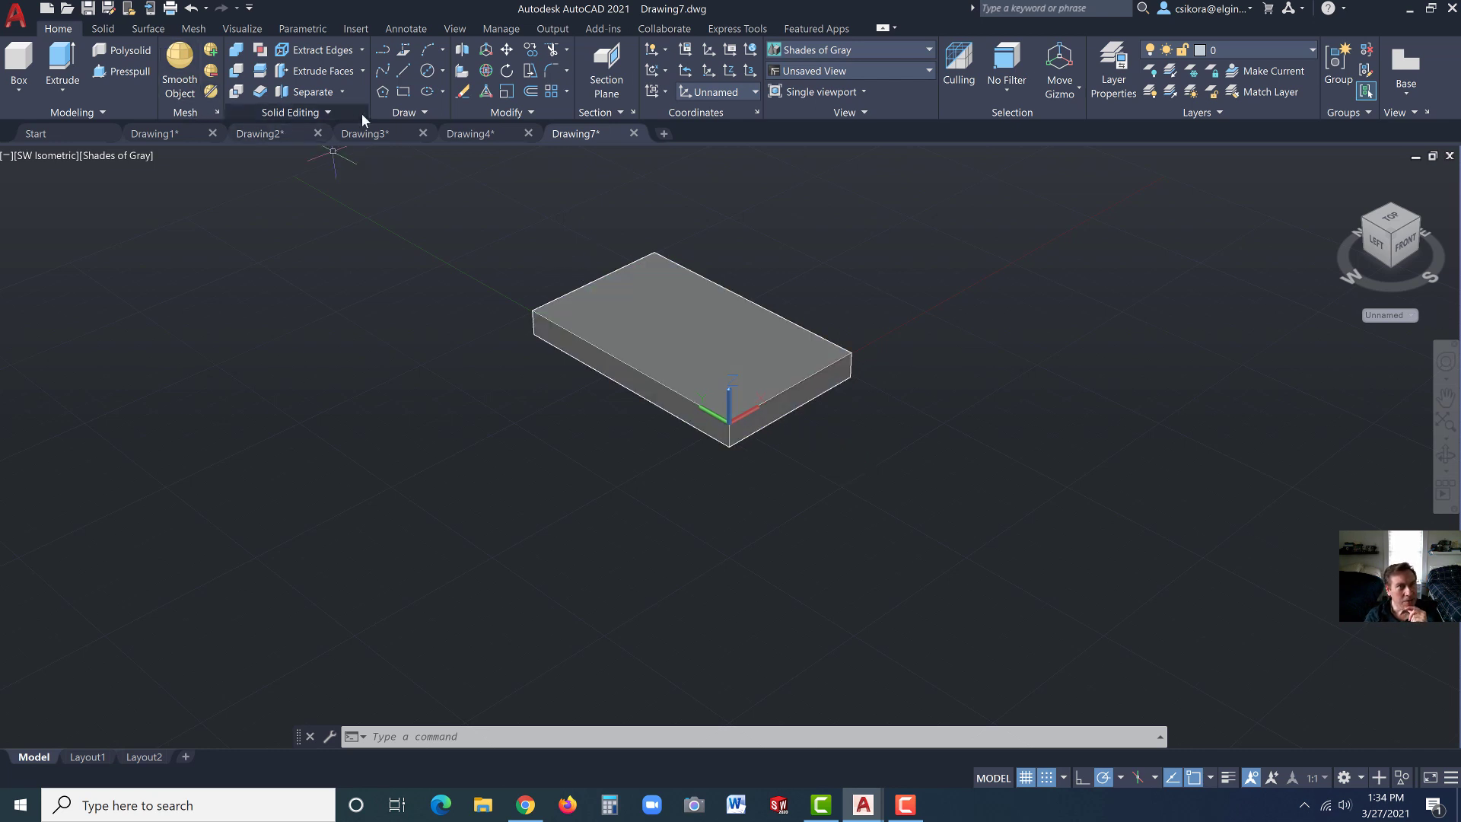
click(402, 92)
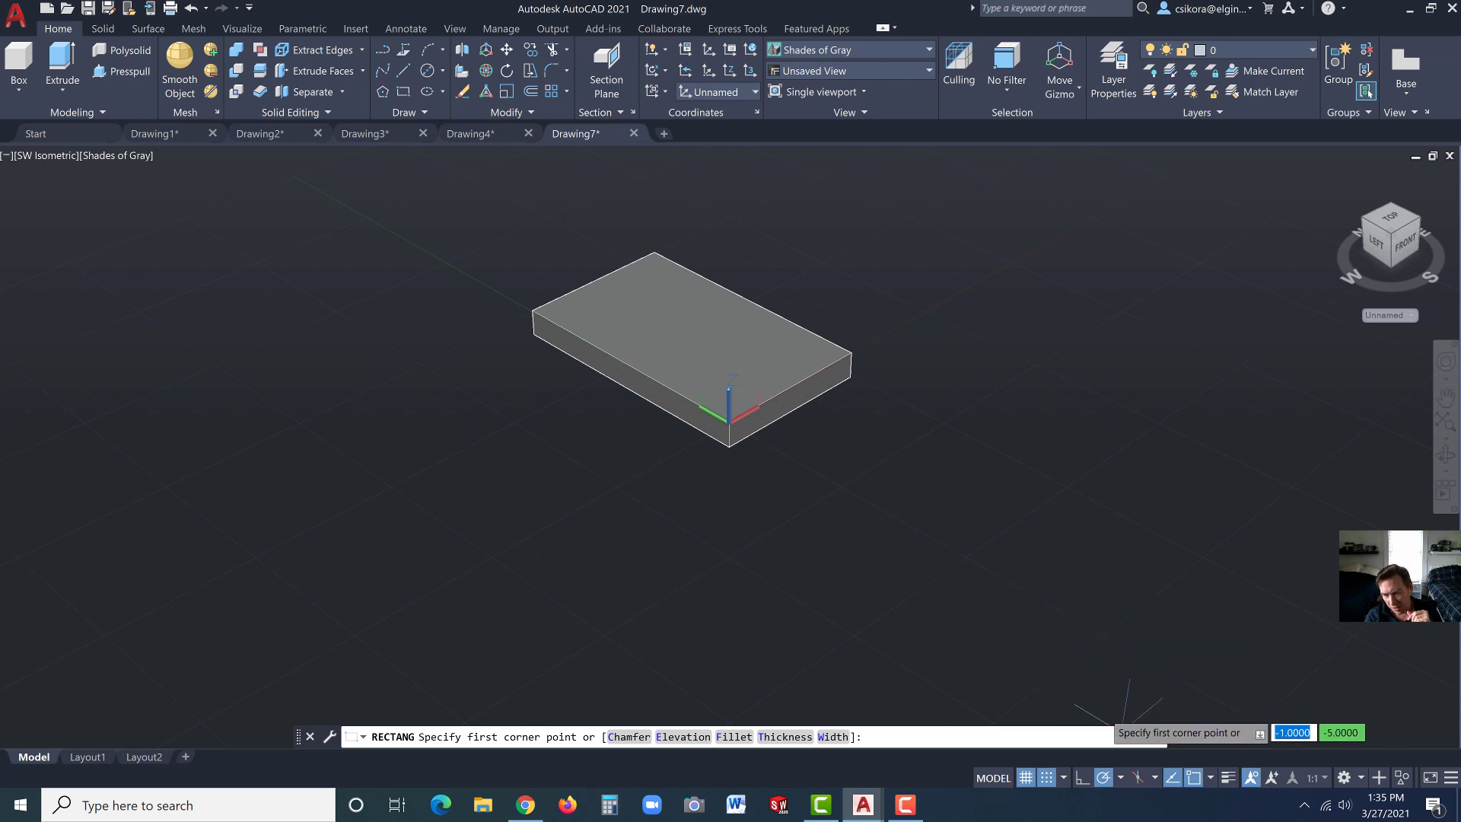
With grid snap off, draw a 3 by 1.5 rectangle from the top front corner
click(1051, 778)
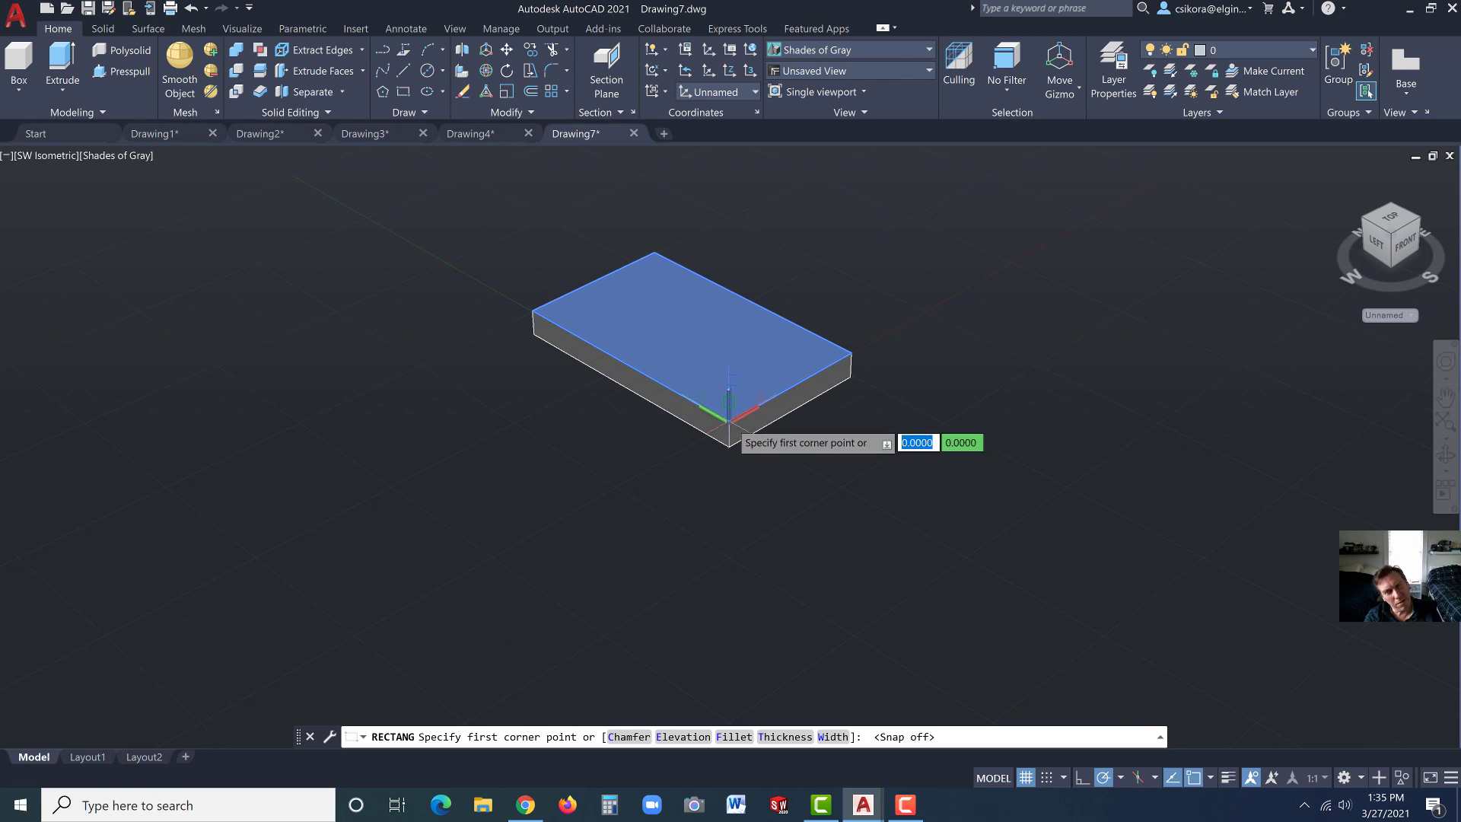
click(1211, 780)
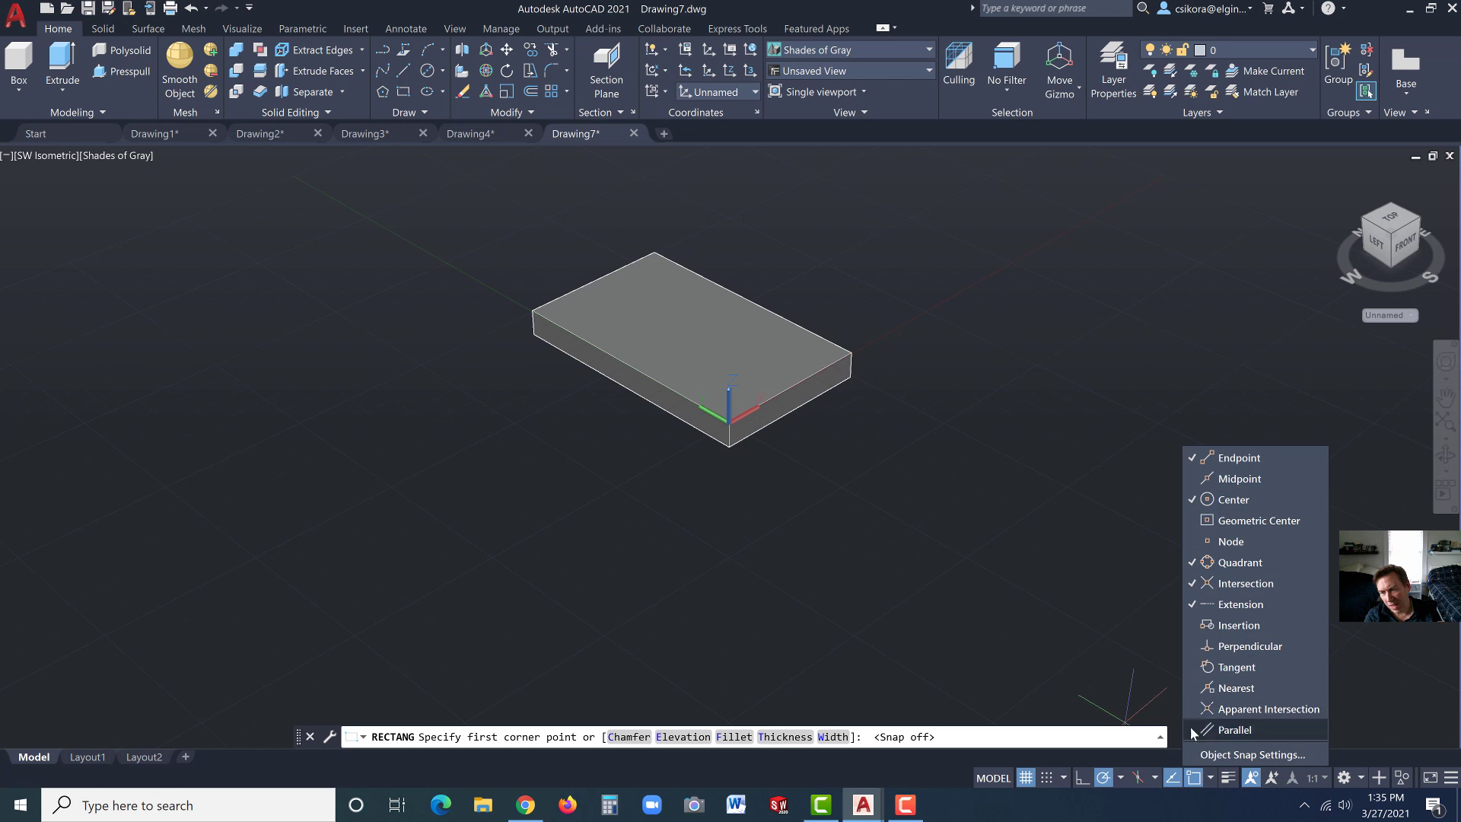
click(1102, 811)
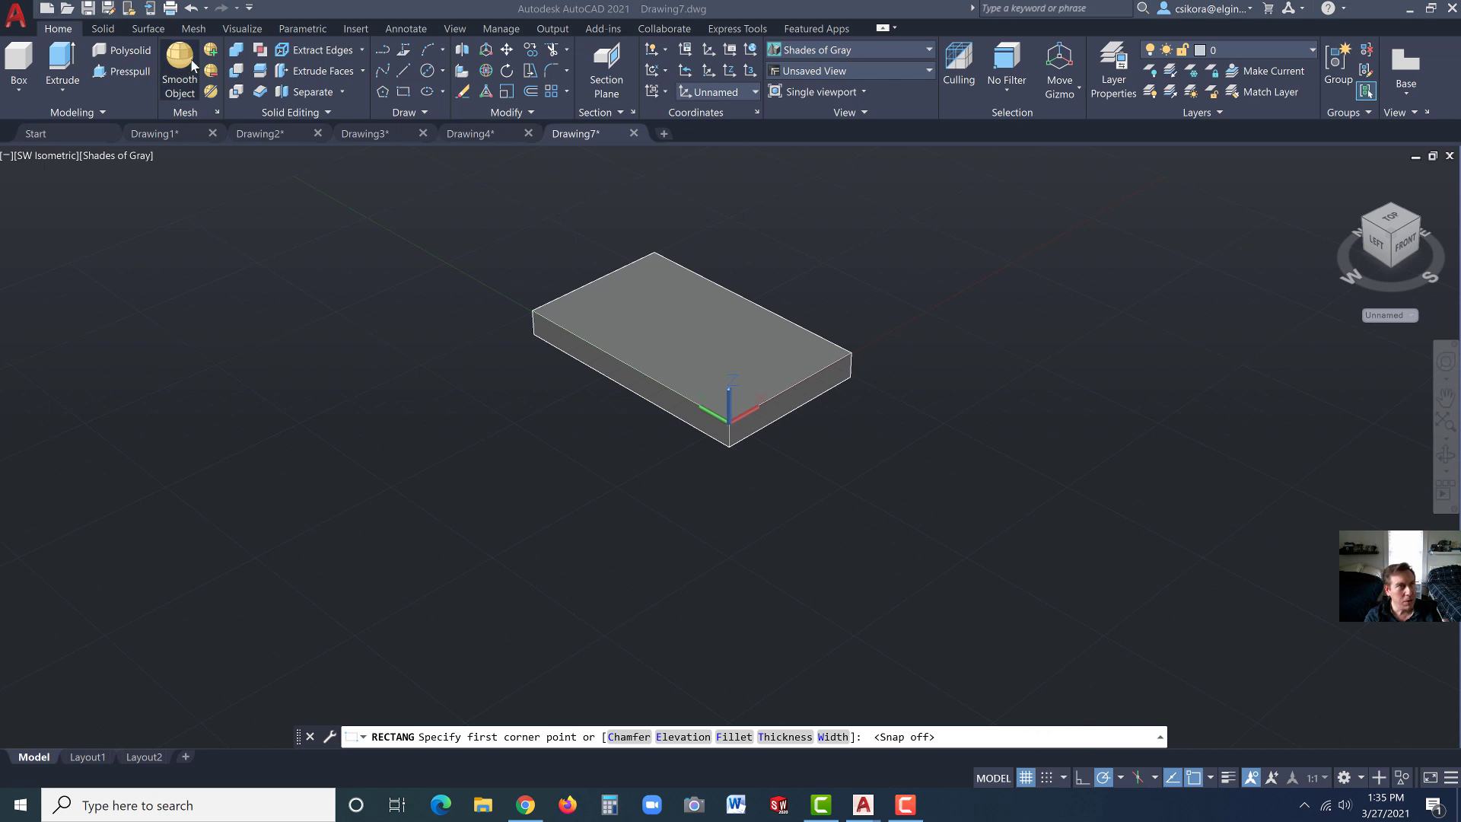
click(405, 96)
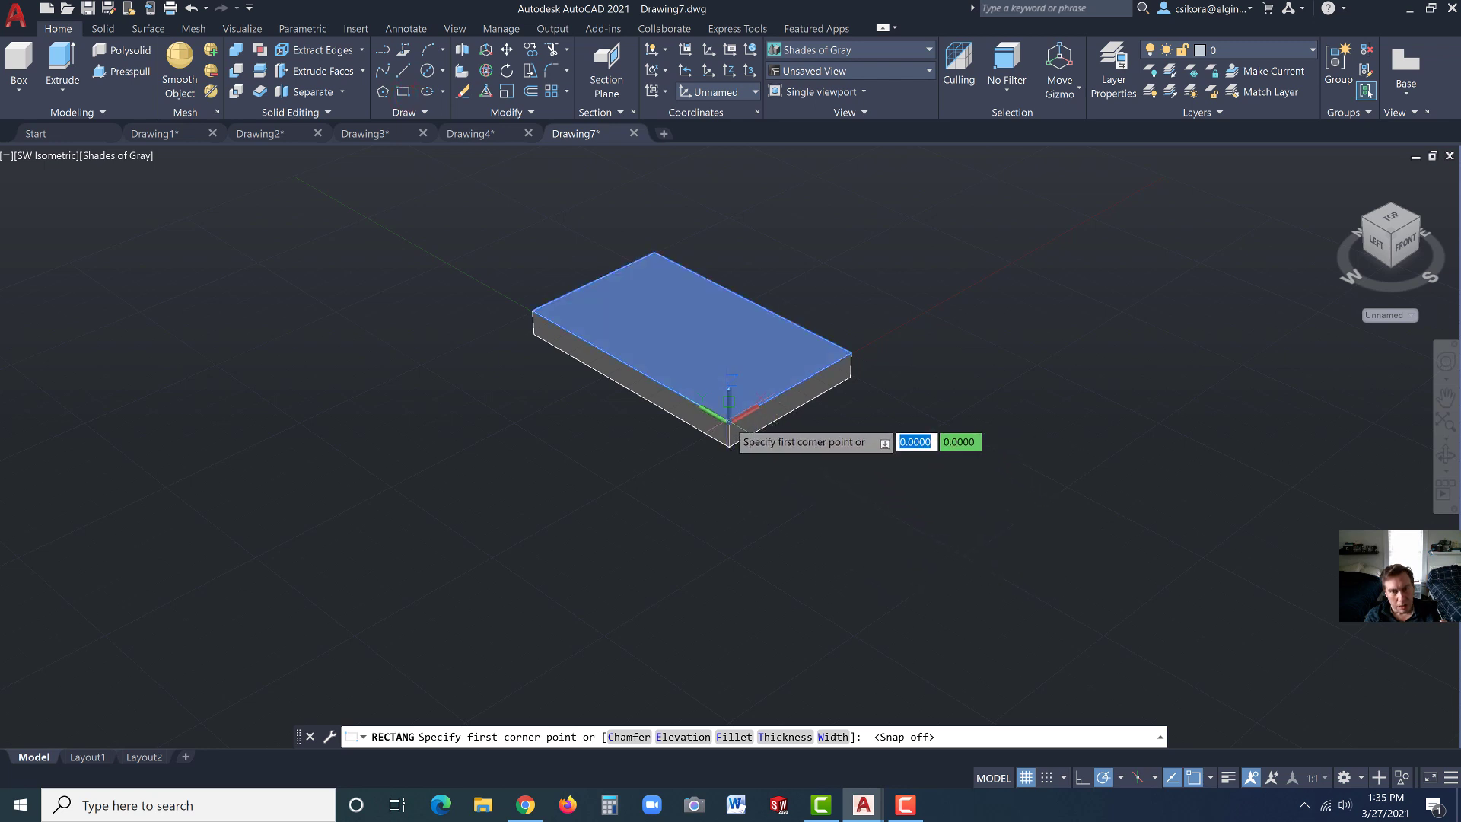
click(729, 421)
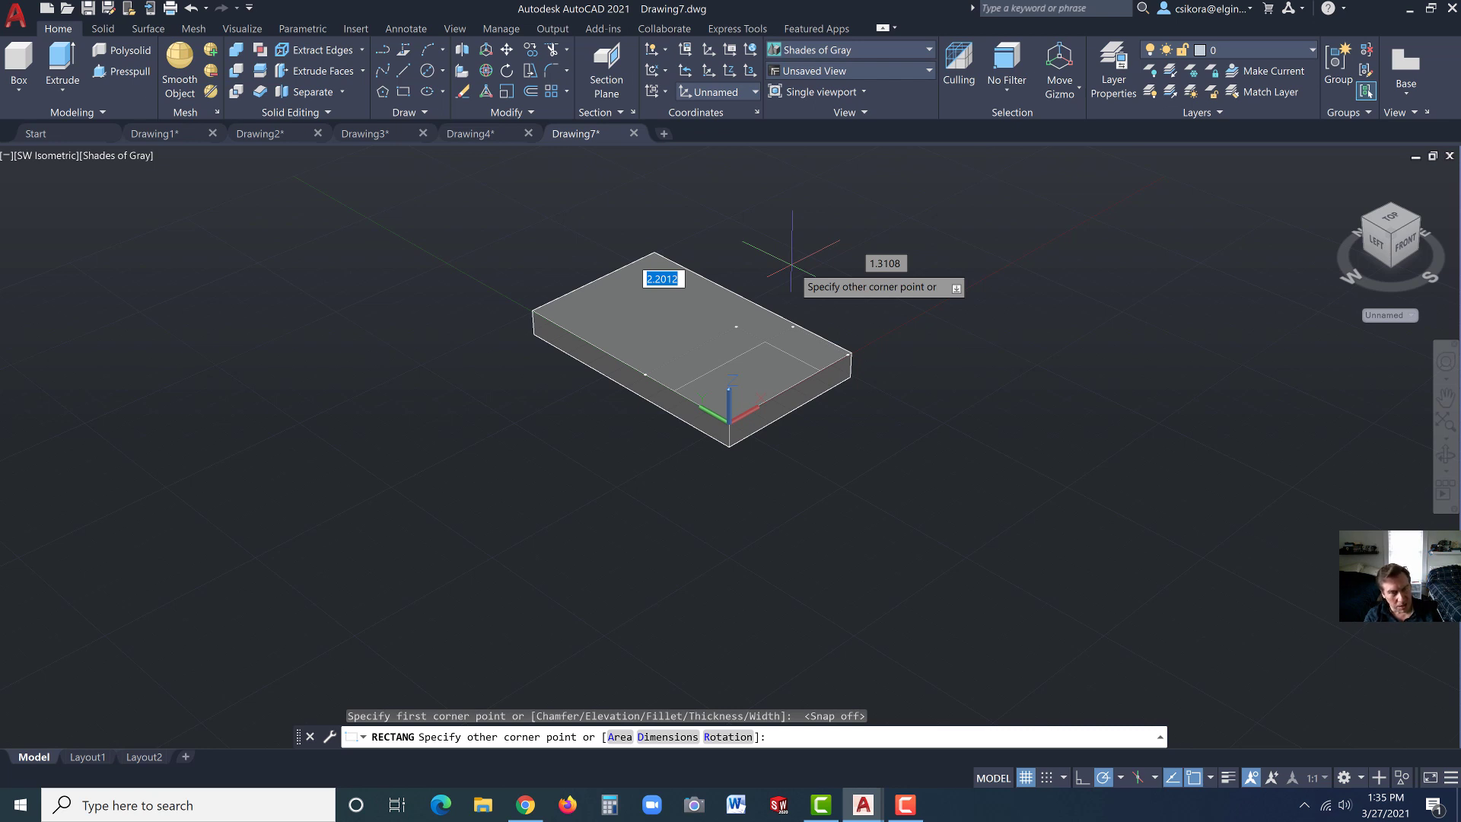
text(3)
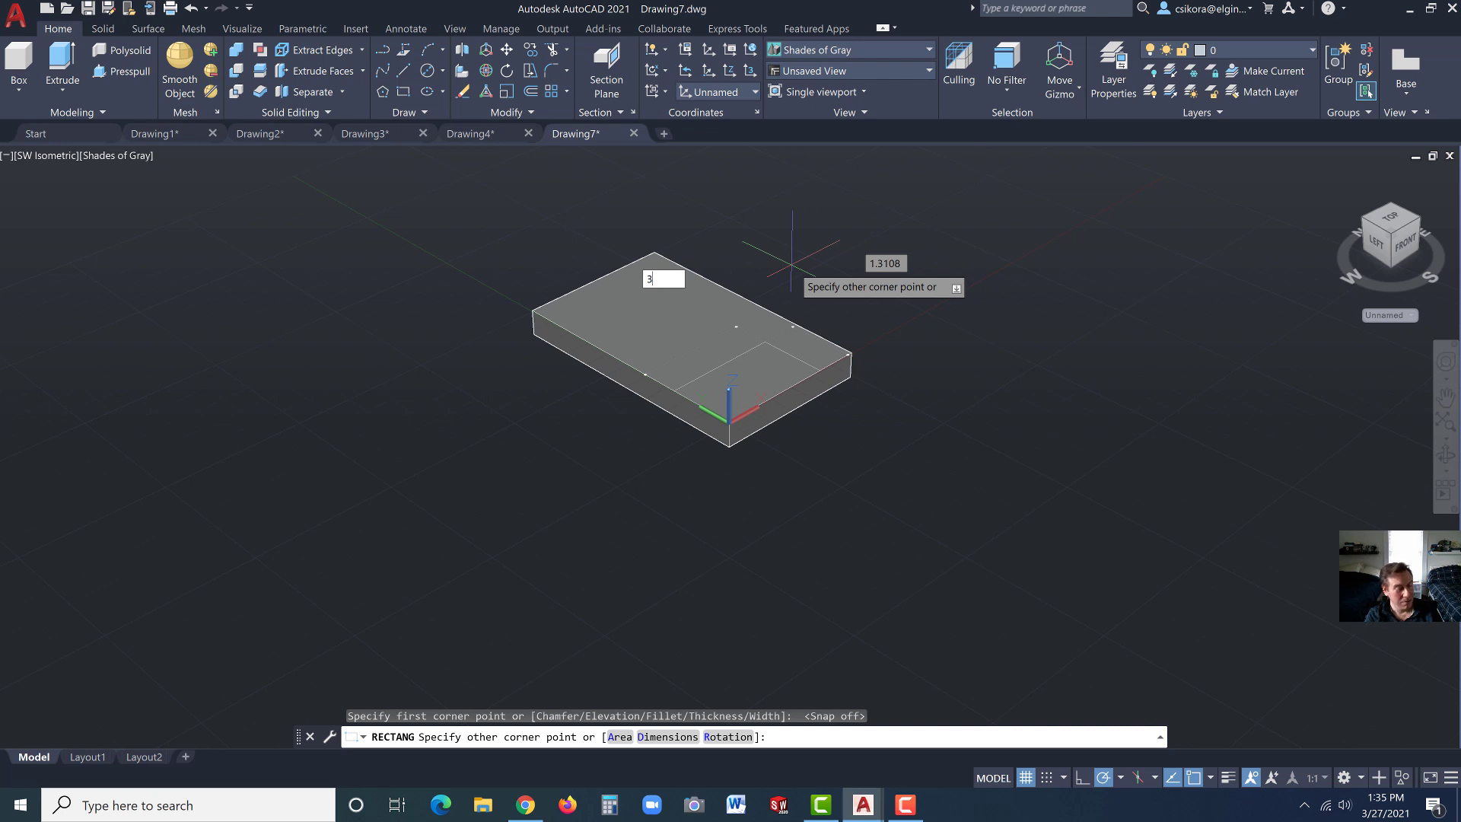
key(Tab)
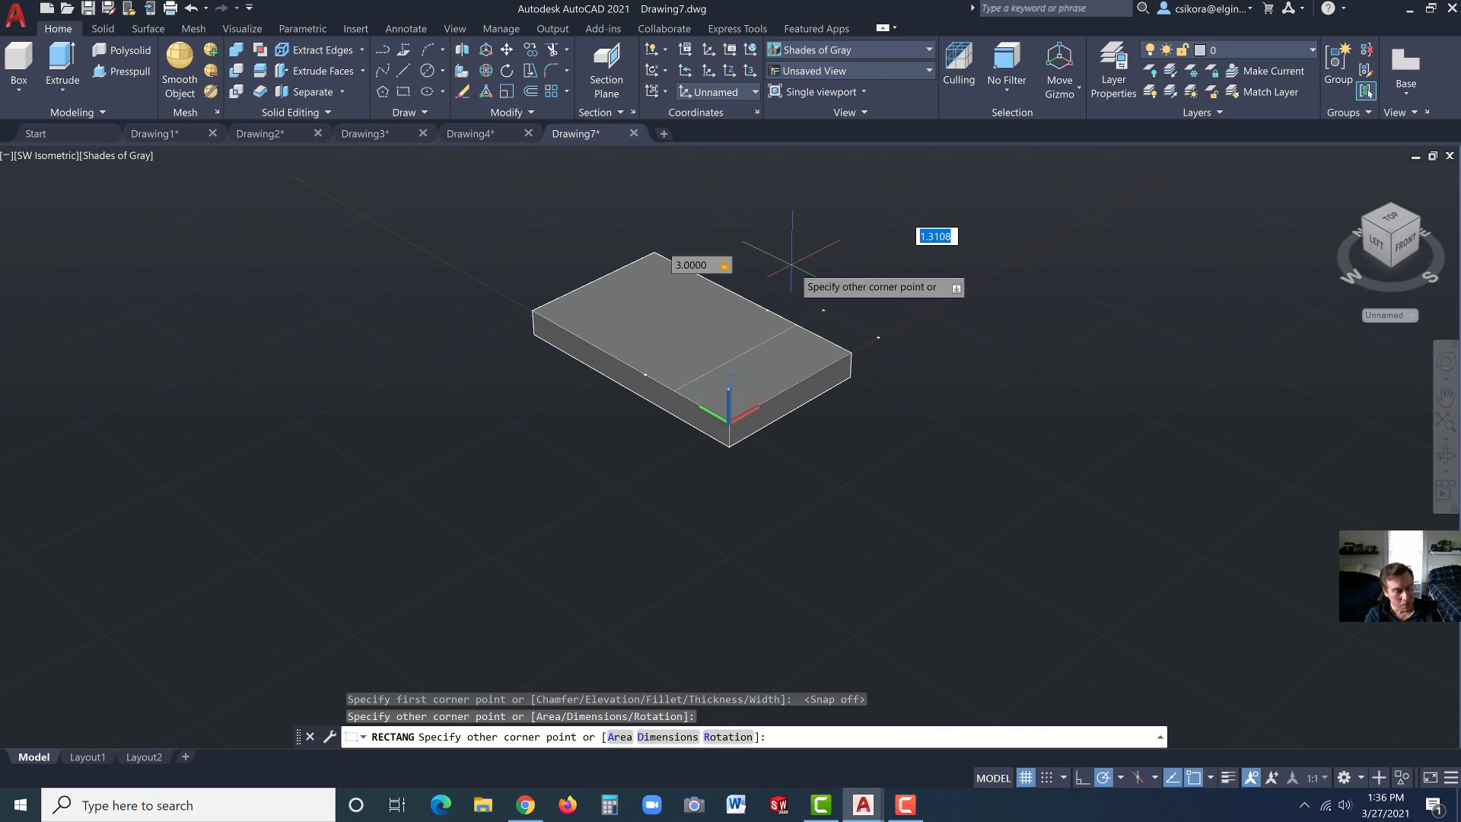
text(1.5)
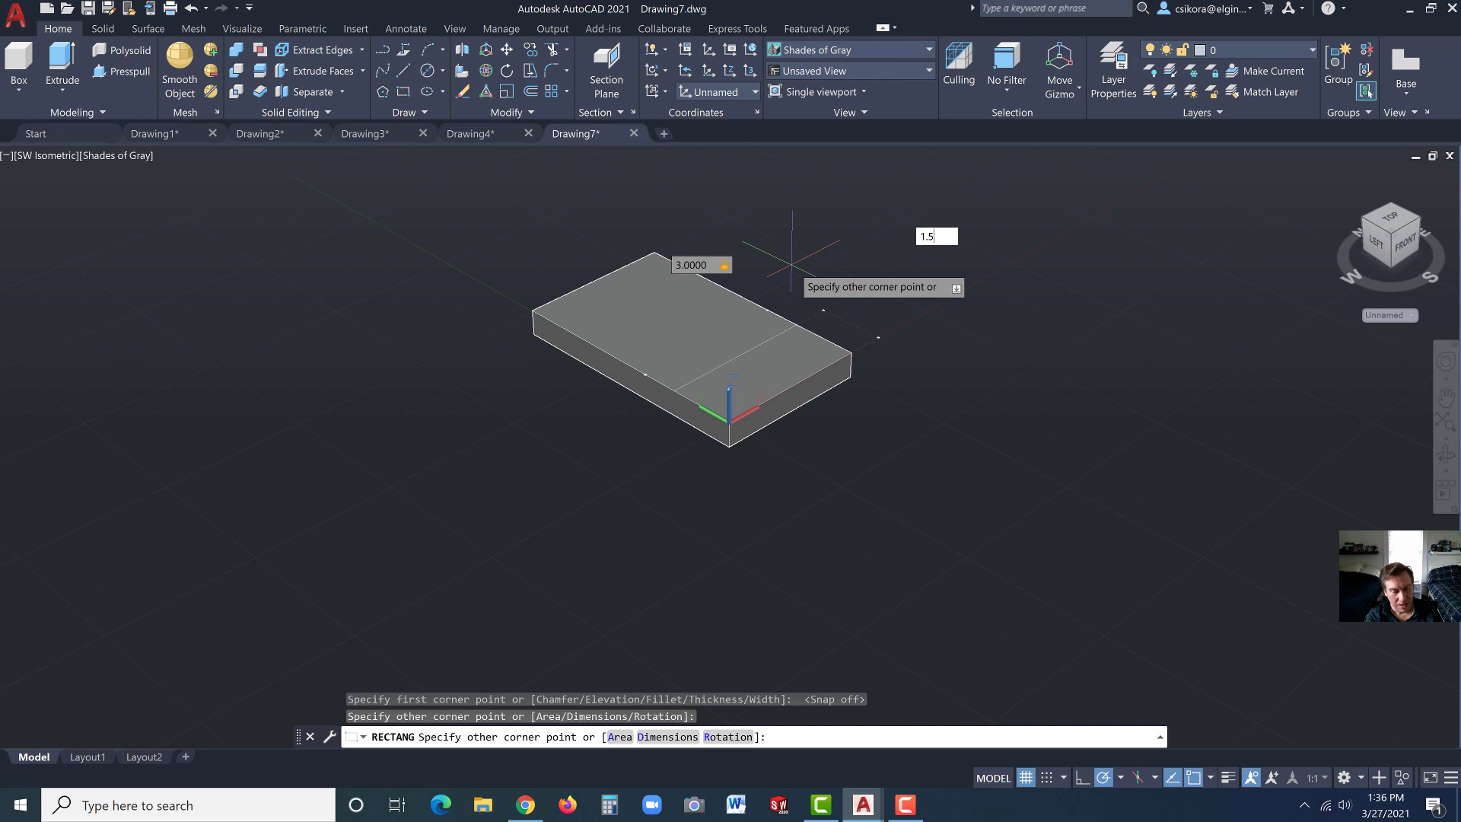
key(Return)
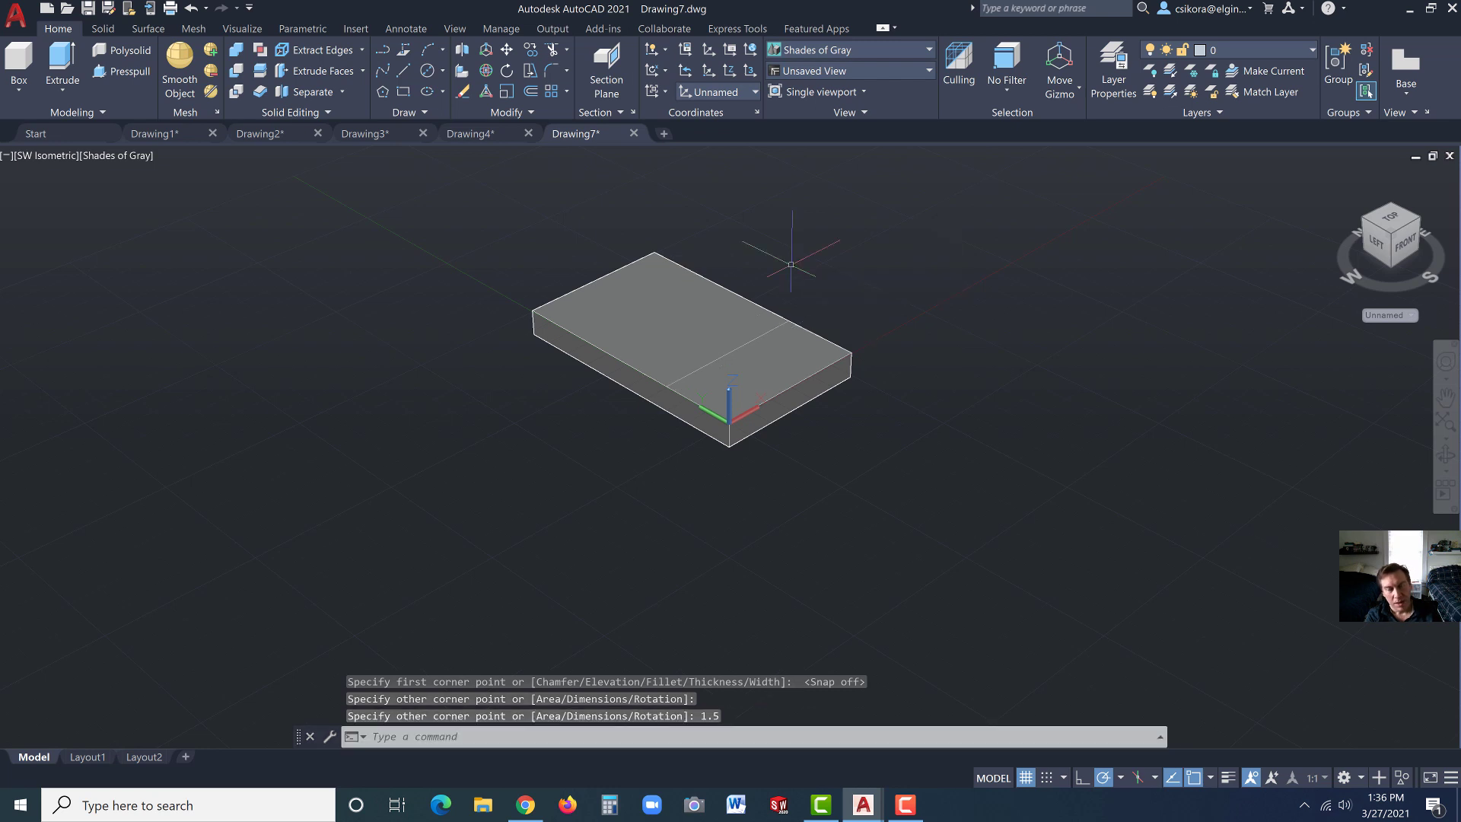
Presspull the 3 by 1.5 rectangle region up 0.5 units
click(118, 70)
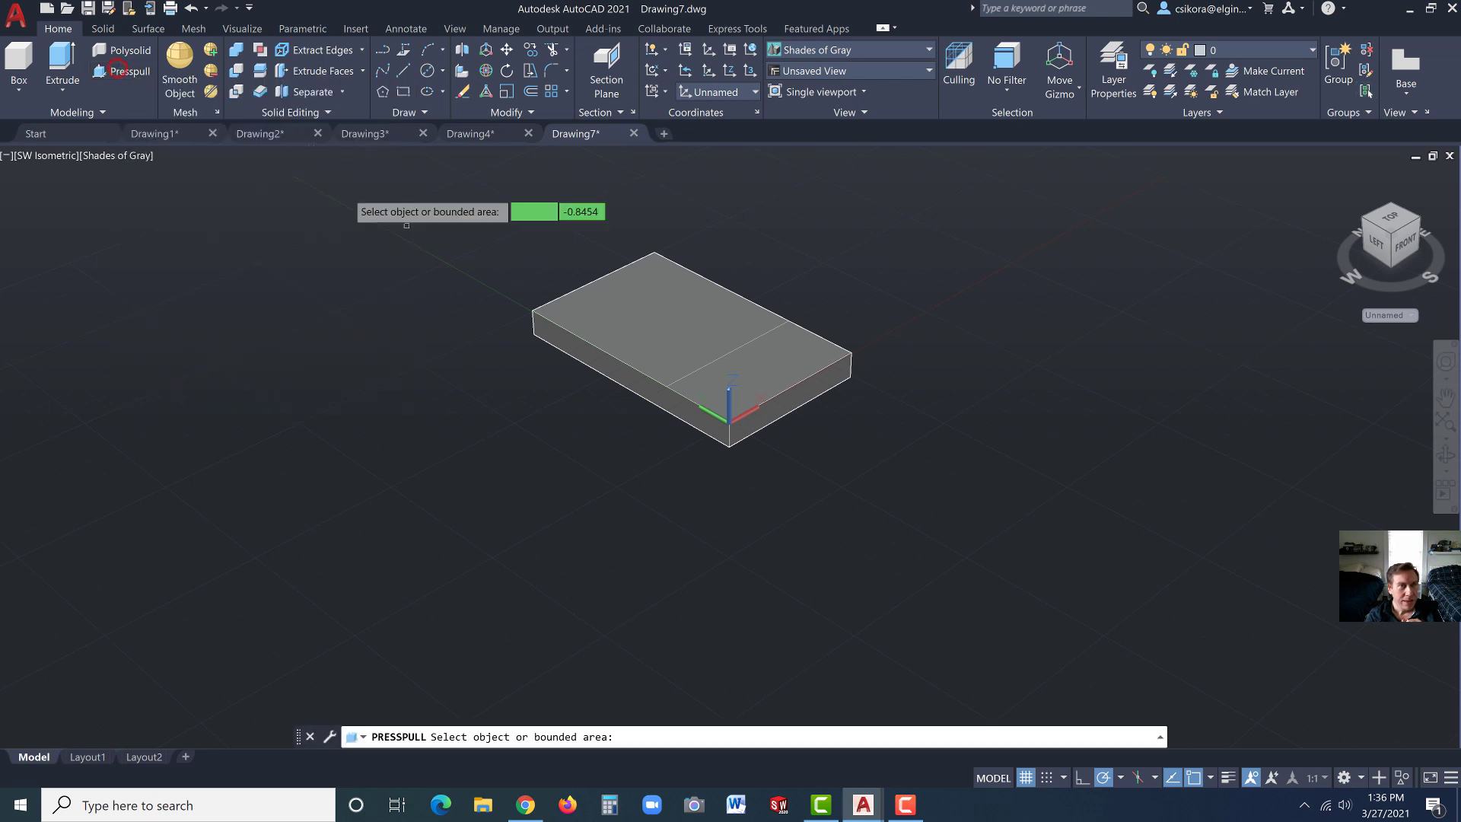
click(739, 359)
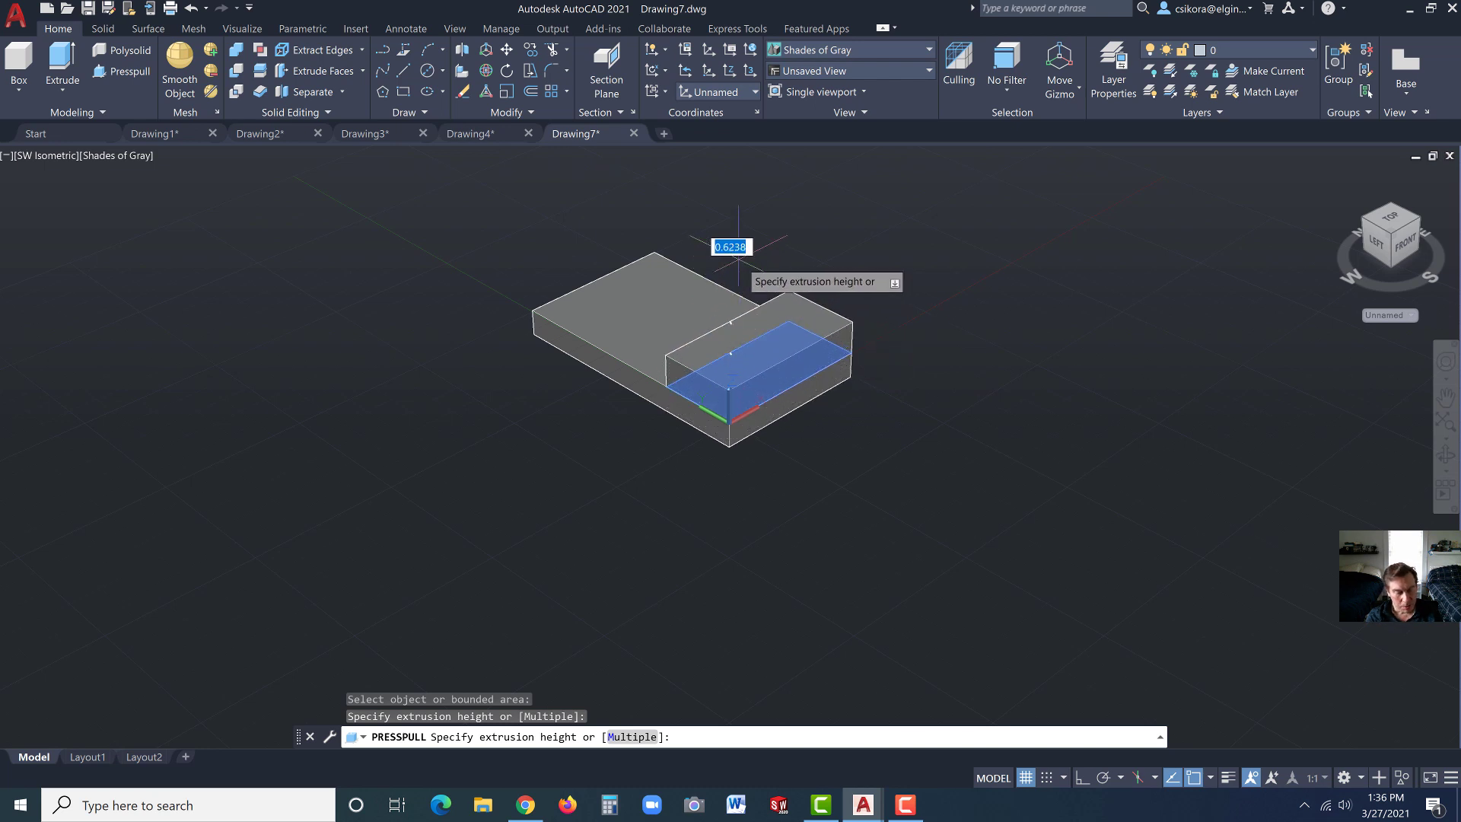
text(.5)
key(Return)
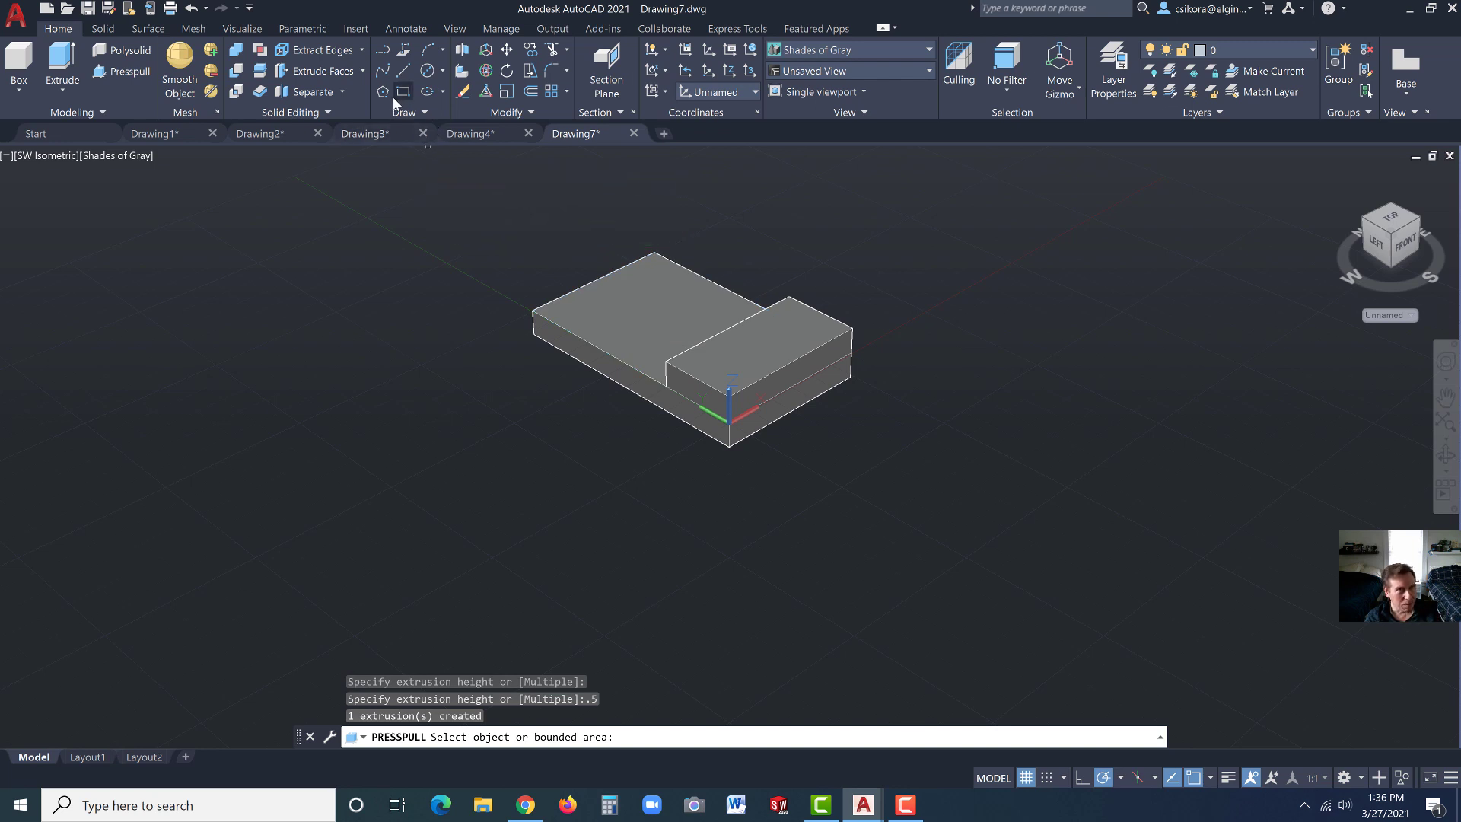
Choose the Center, Diameter circle option and turn grid snap back on
click(427, 71)
click(443, 71)
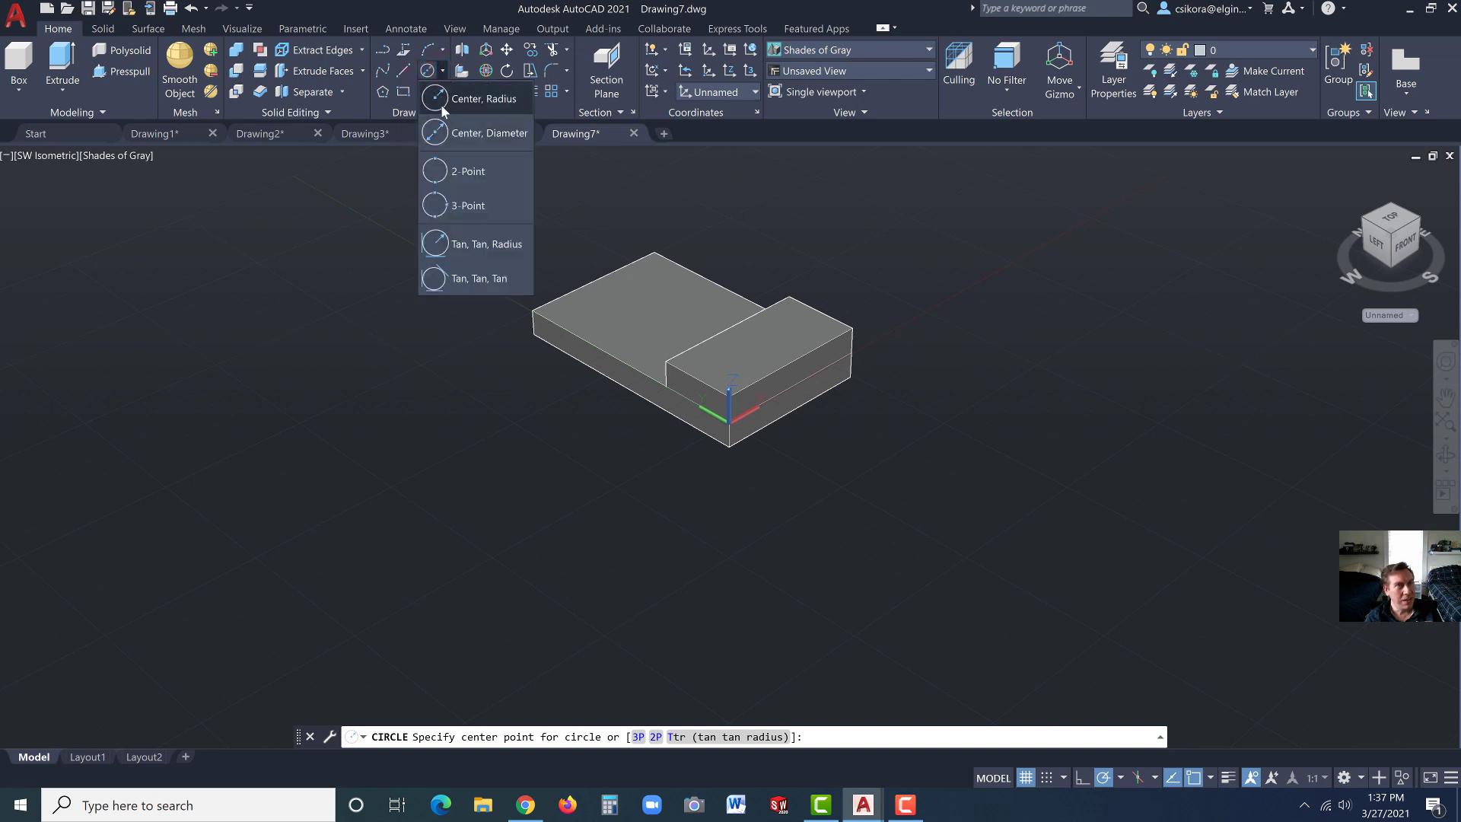
click(443, 133)
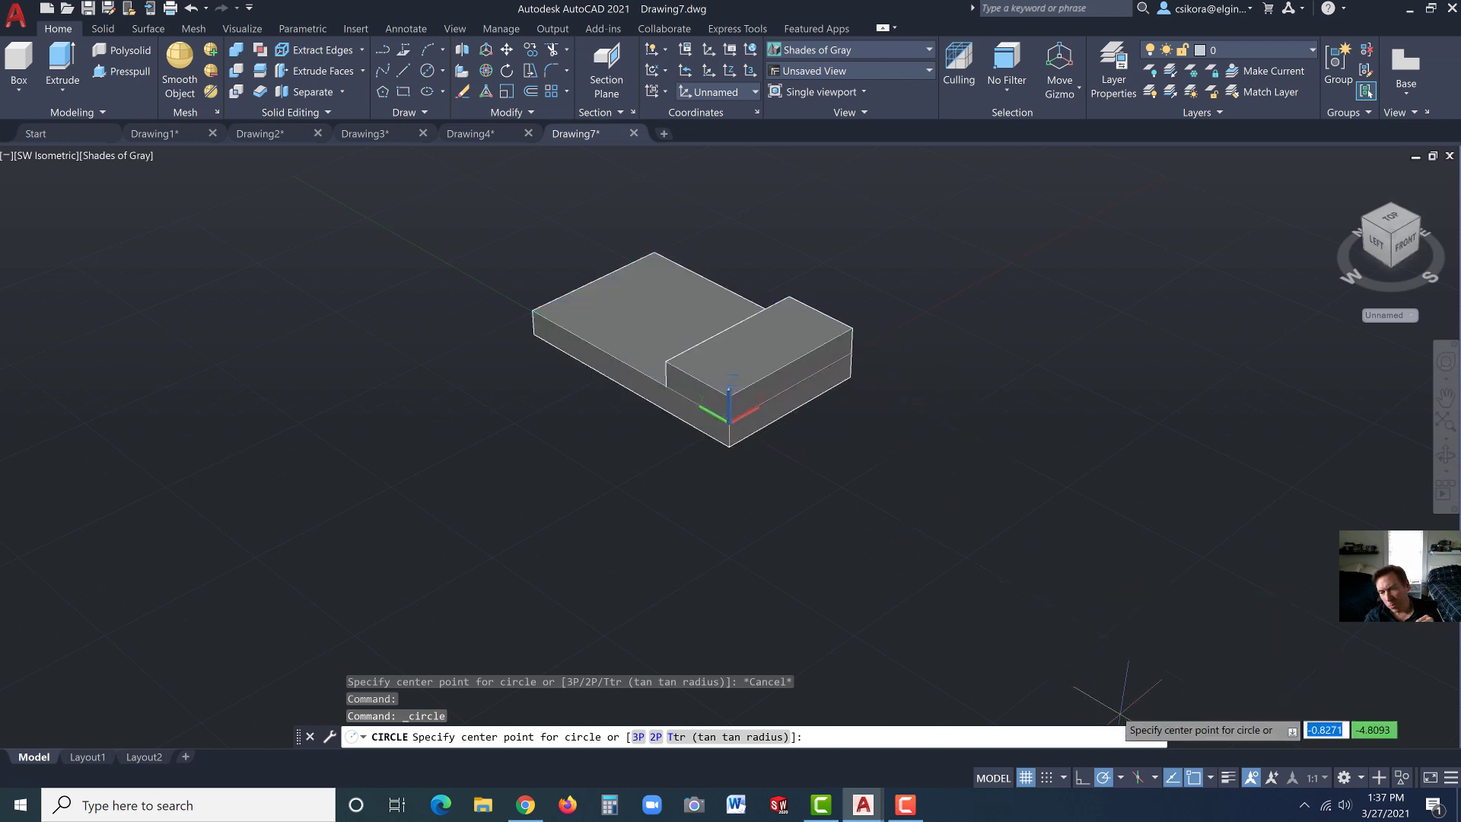
click(1047, 777)
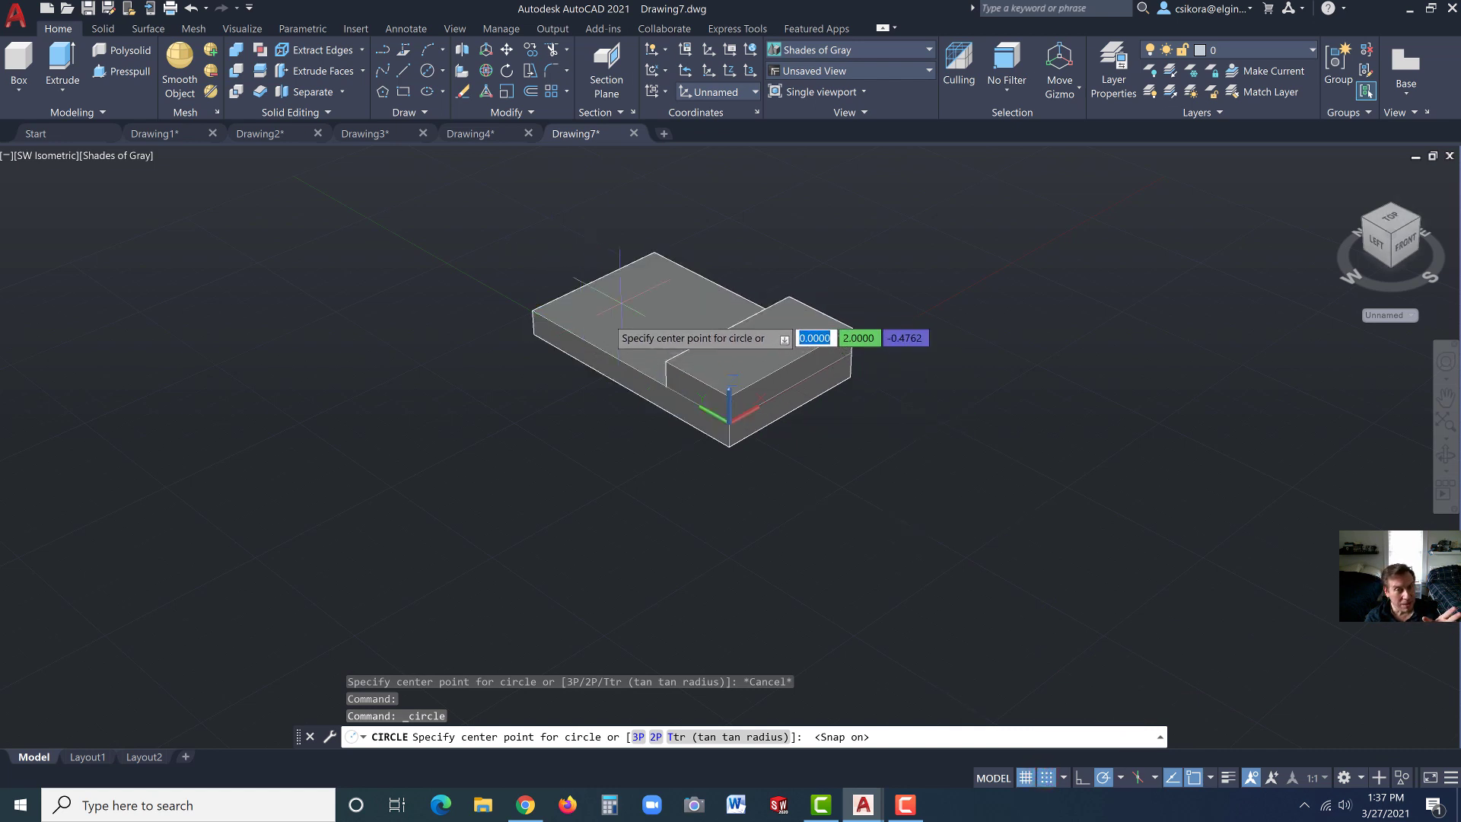
scroll(628, 312, up, 2)
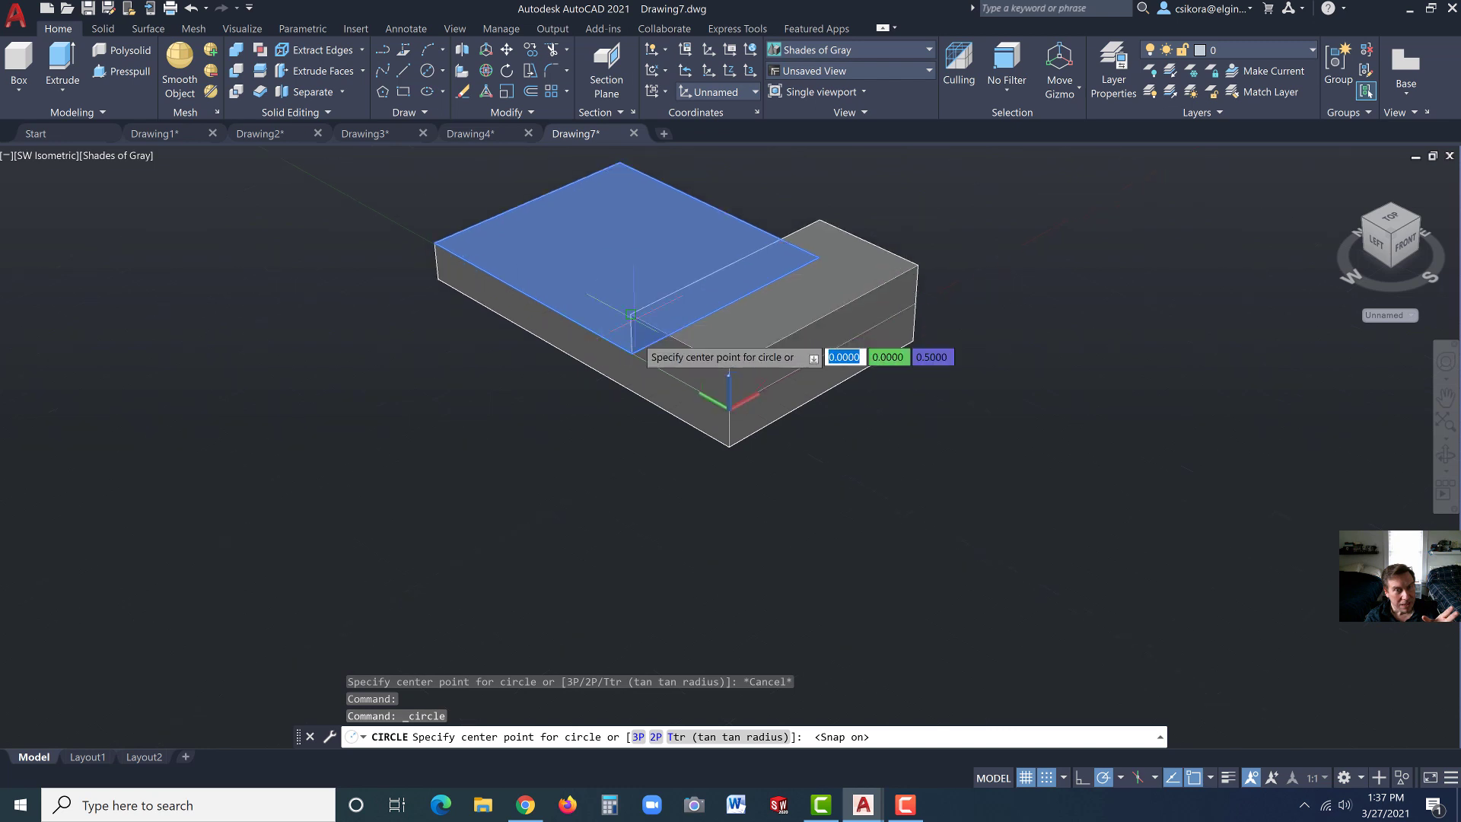
scroll(609, 300, down, 2)
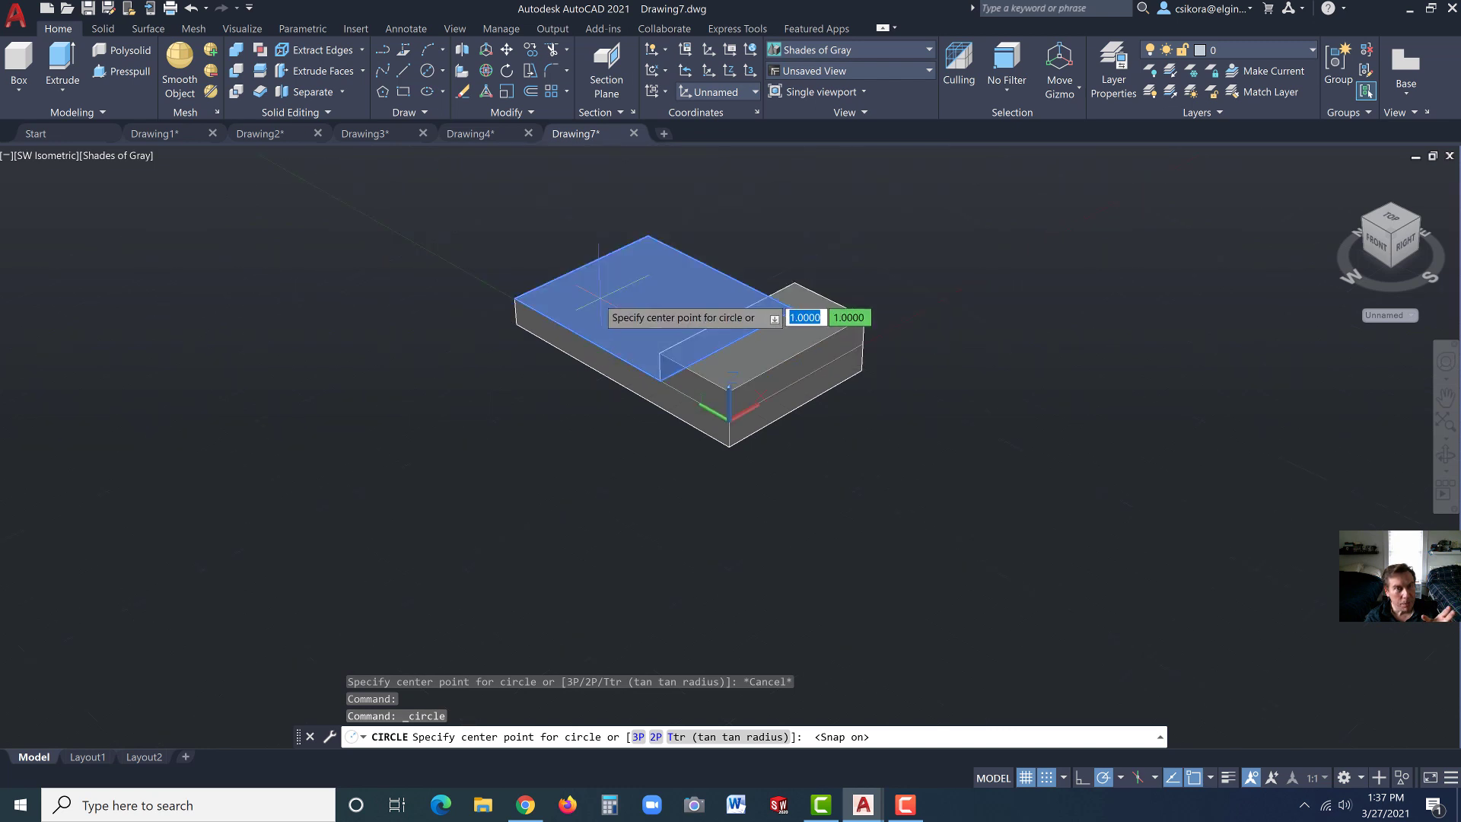
scroll(609, 296, up, 2)
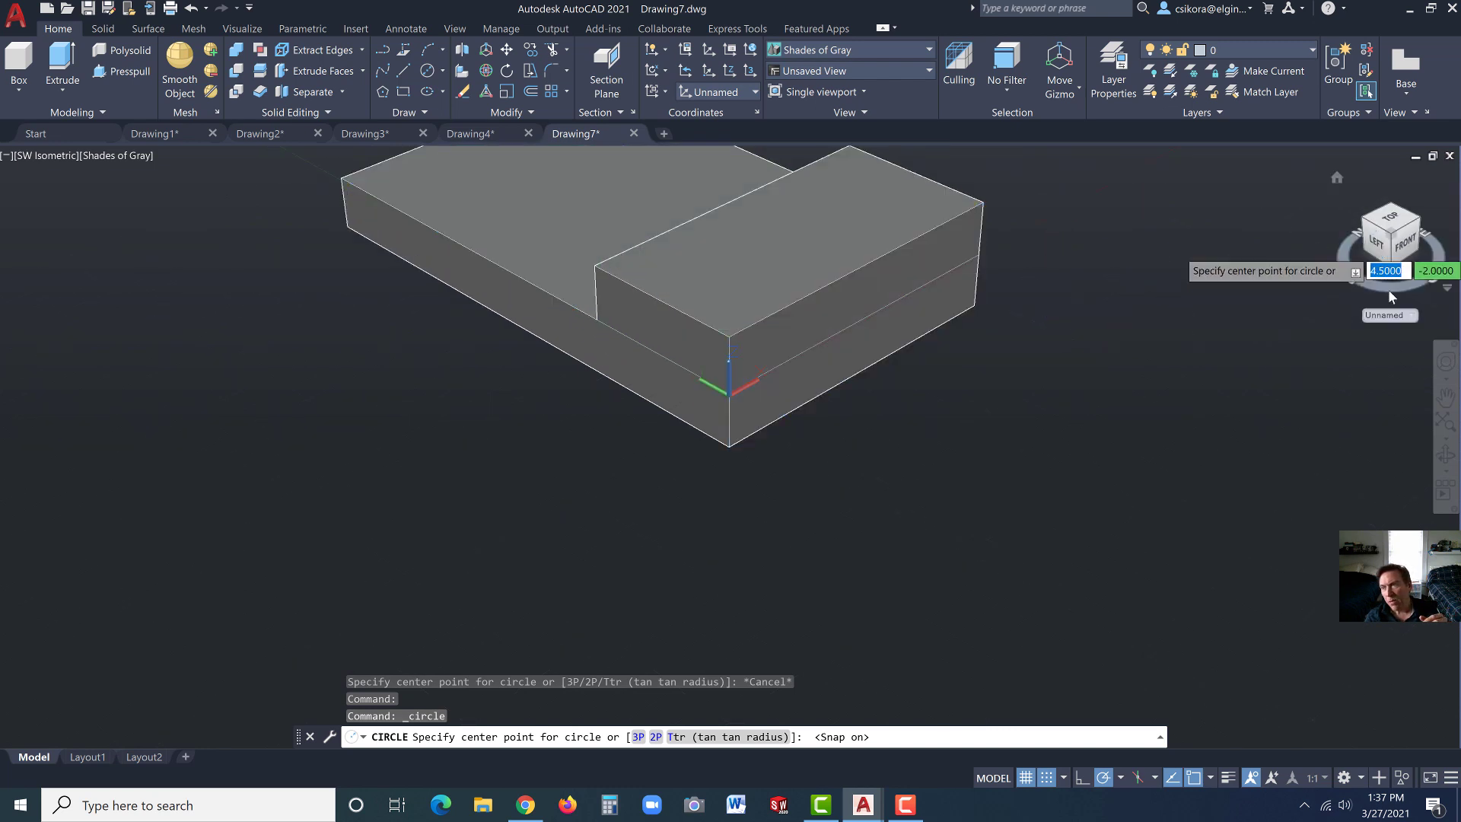
In Top view, center a 0.75-diameter circle on the plate's lower face
click(1391, 221)
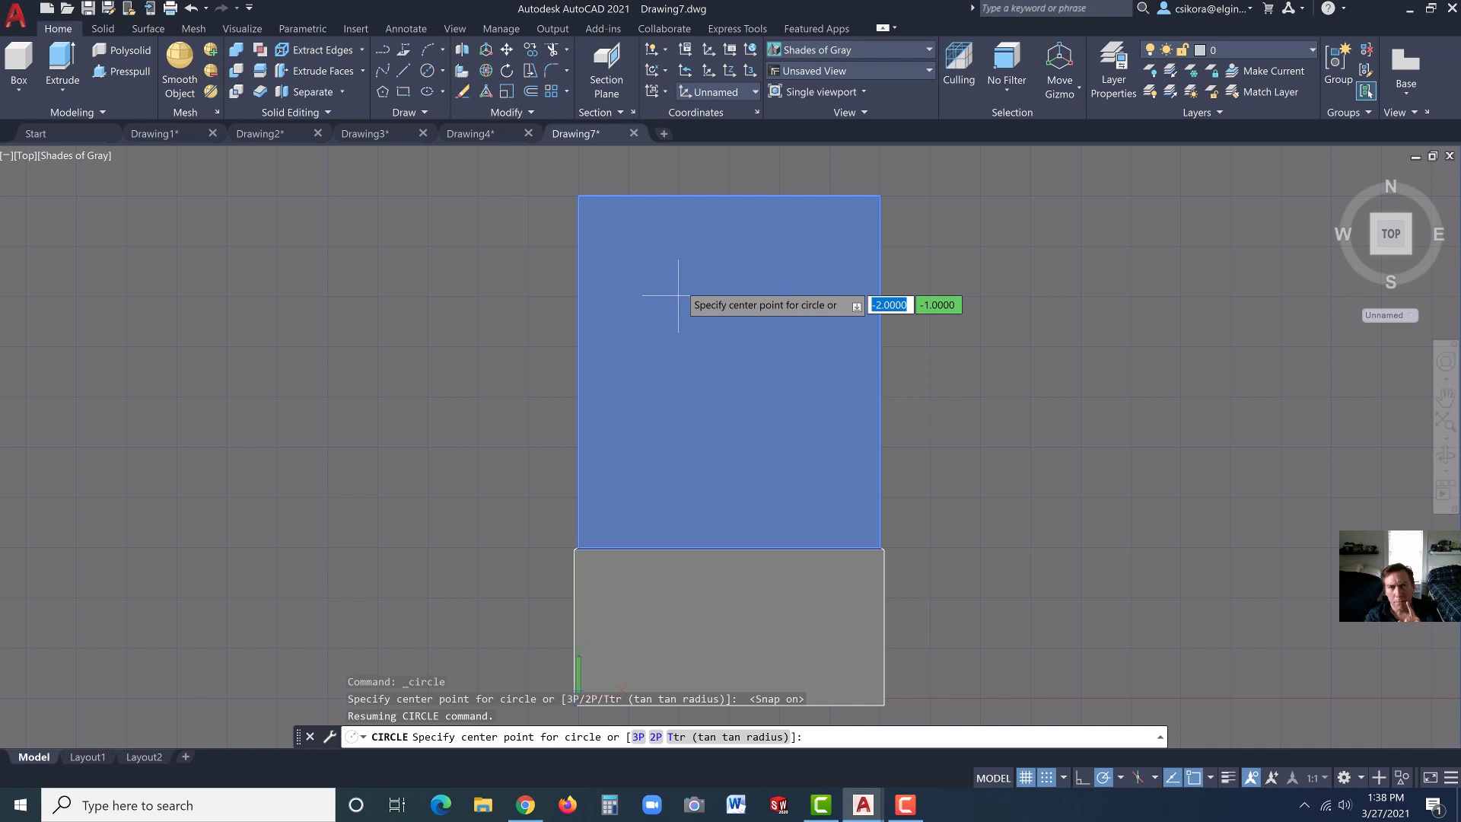
click(678, 296)
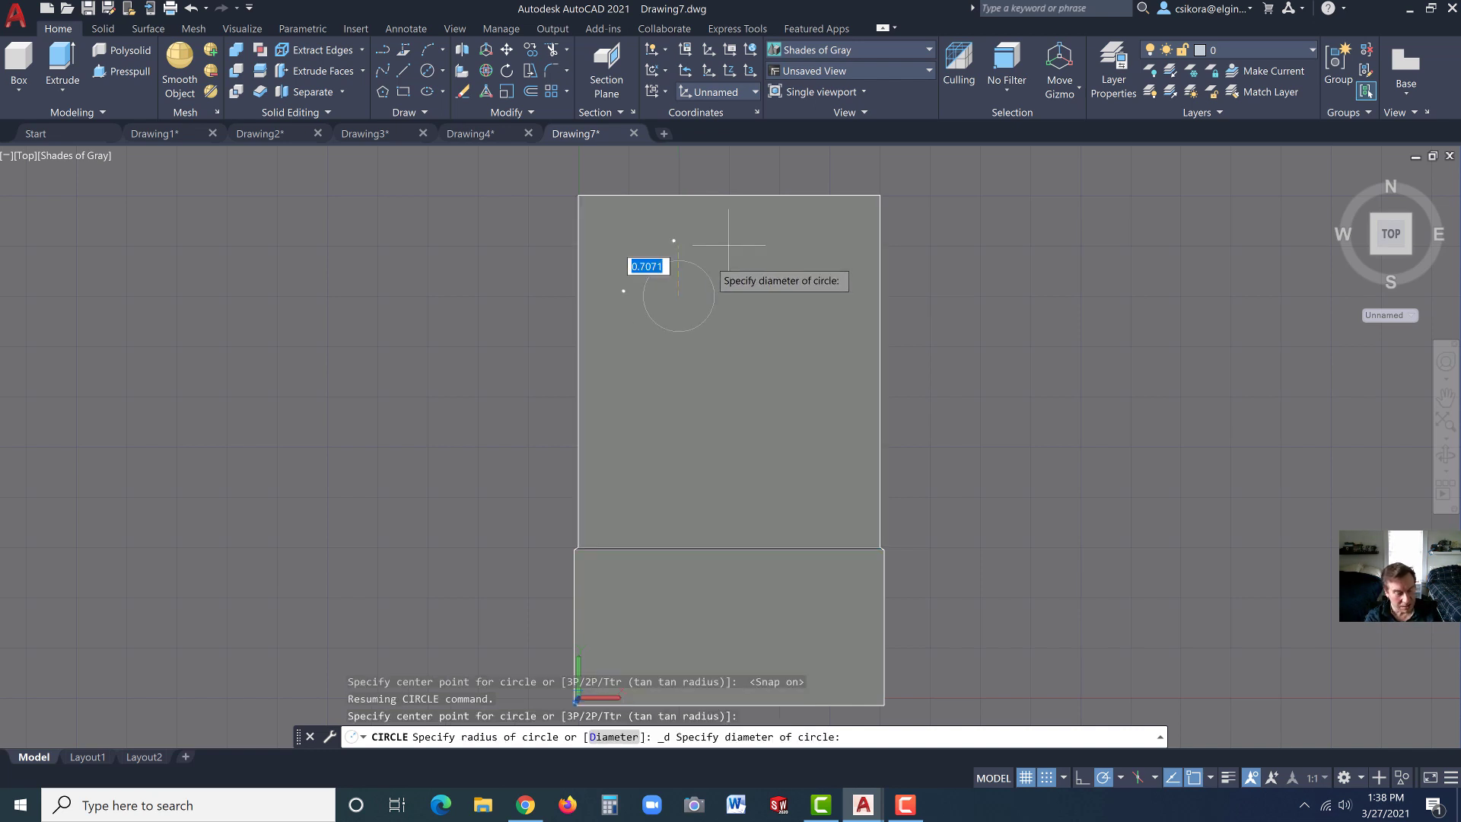
text(.75)
key(Return)
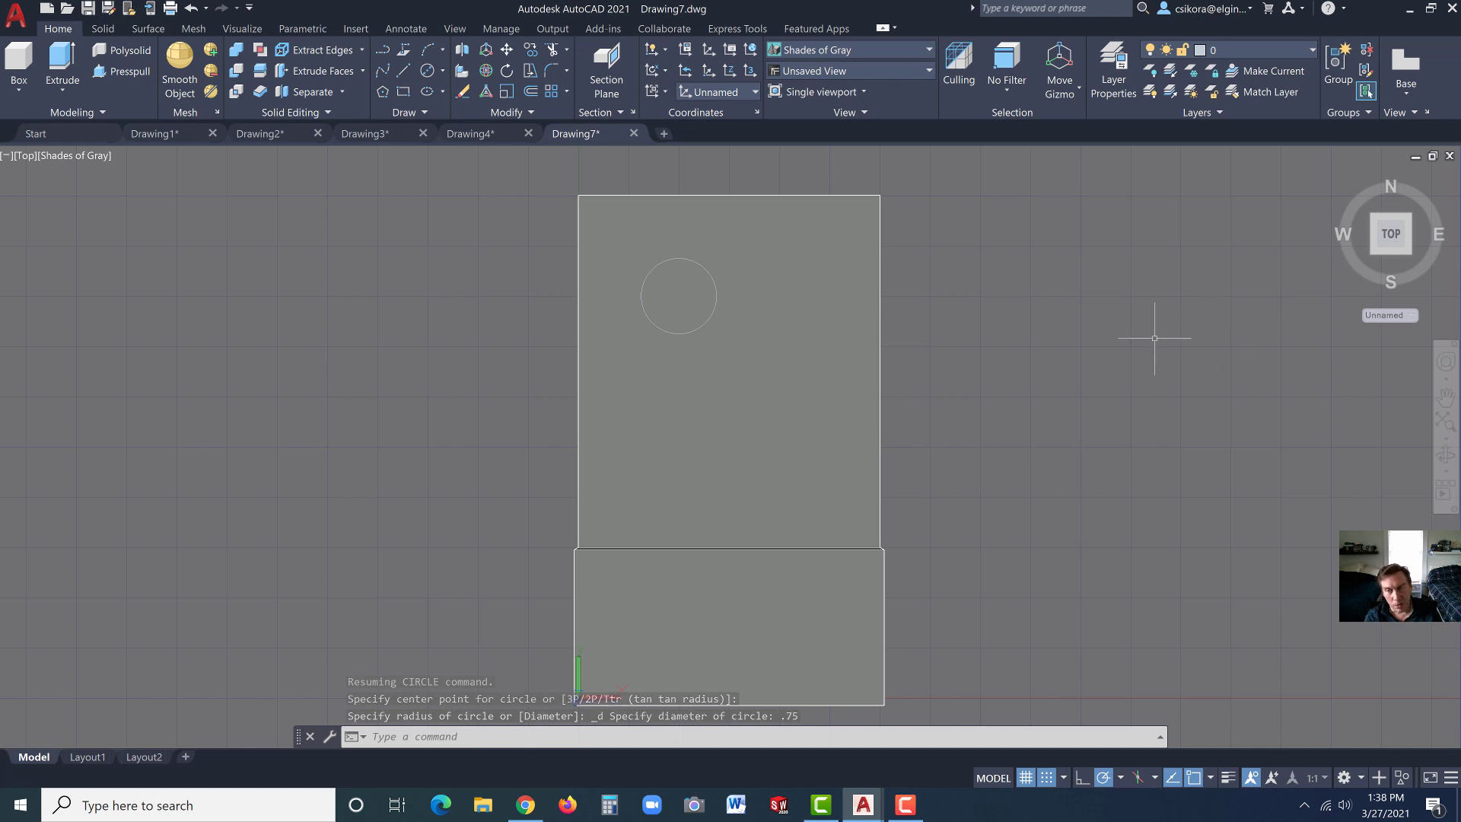
Tilt the view and press-pull the area inside the plate's circle by 0.5
shift+middle_drag(1143, 346, 1024, 229)
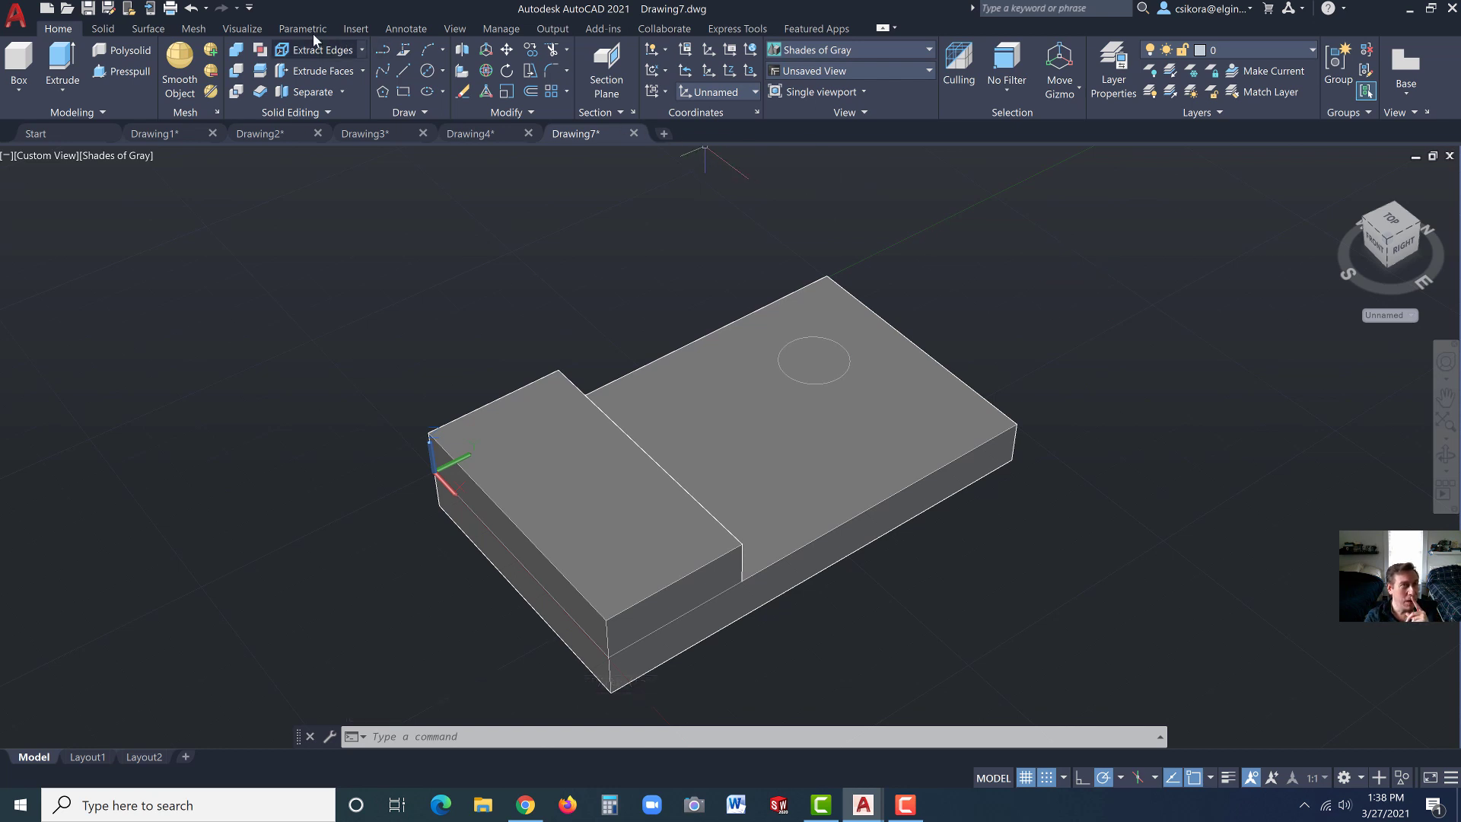
click(112, 72)
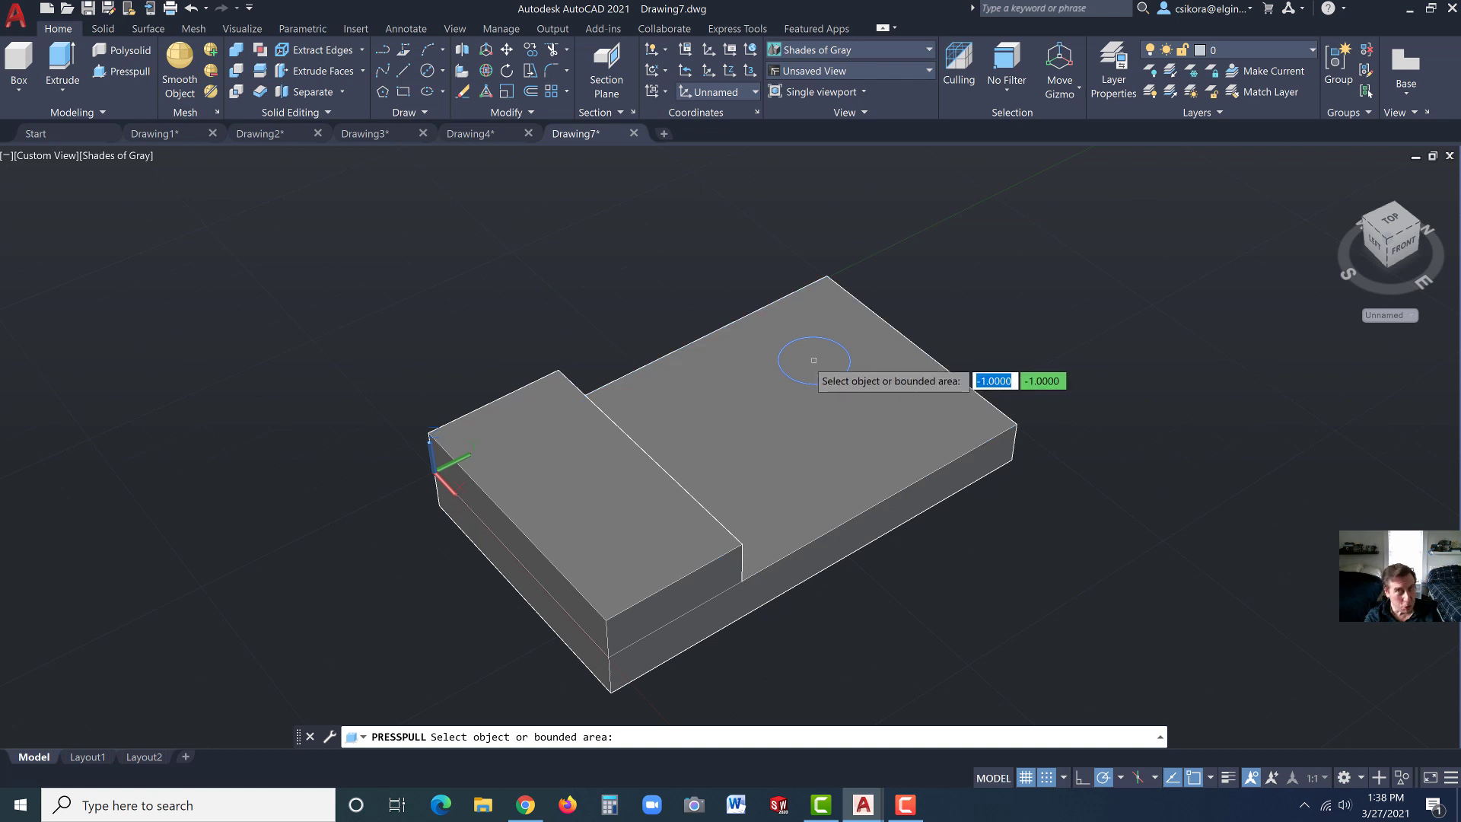
click(813, 360)
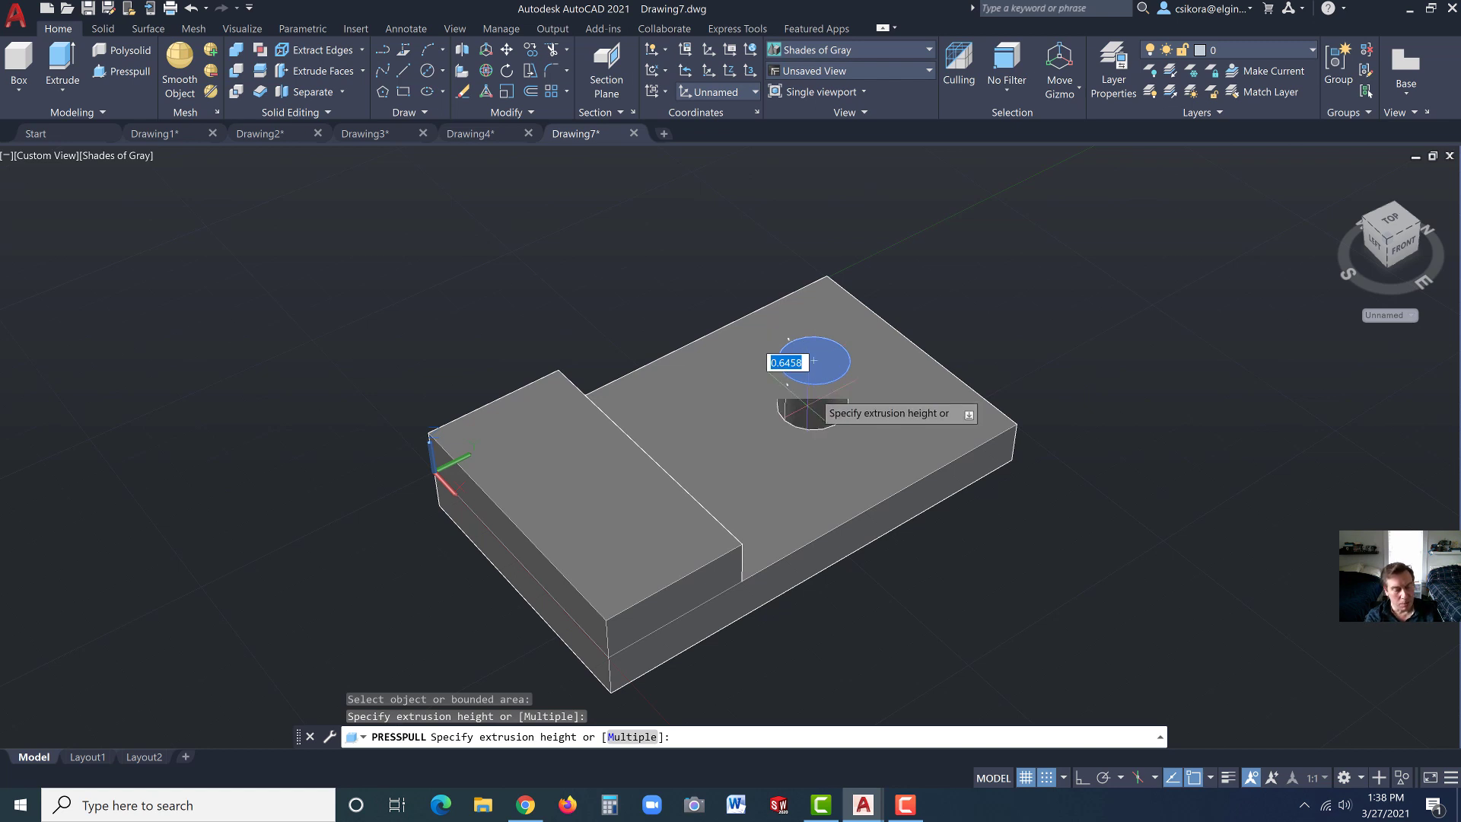
text(.5)
key(Return)
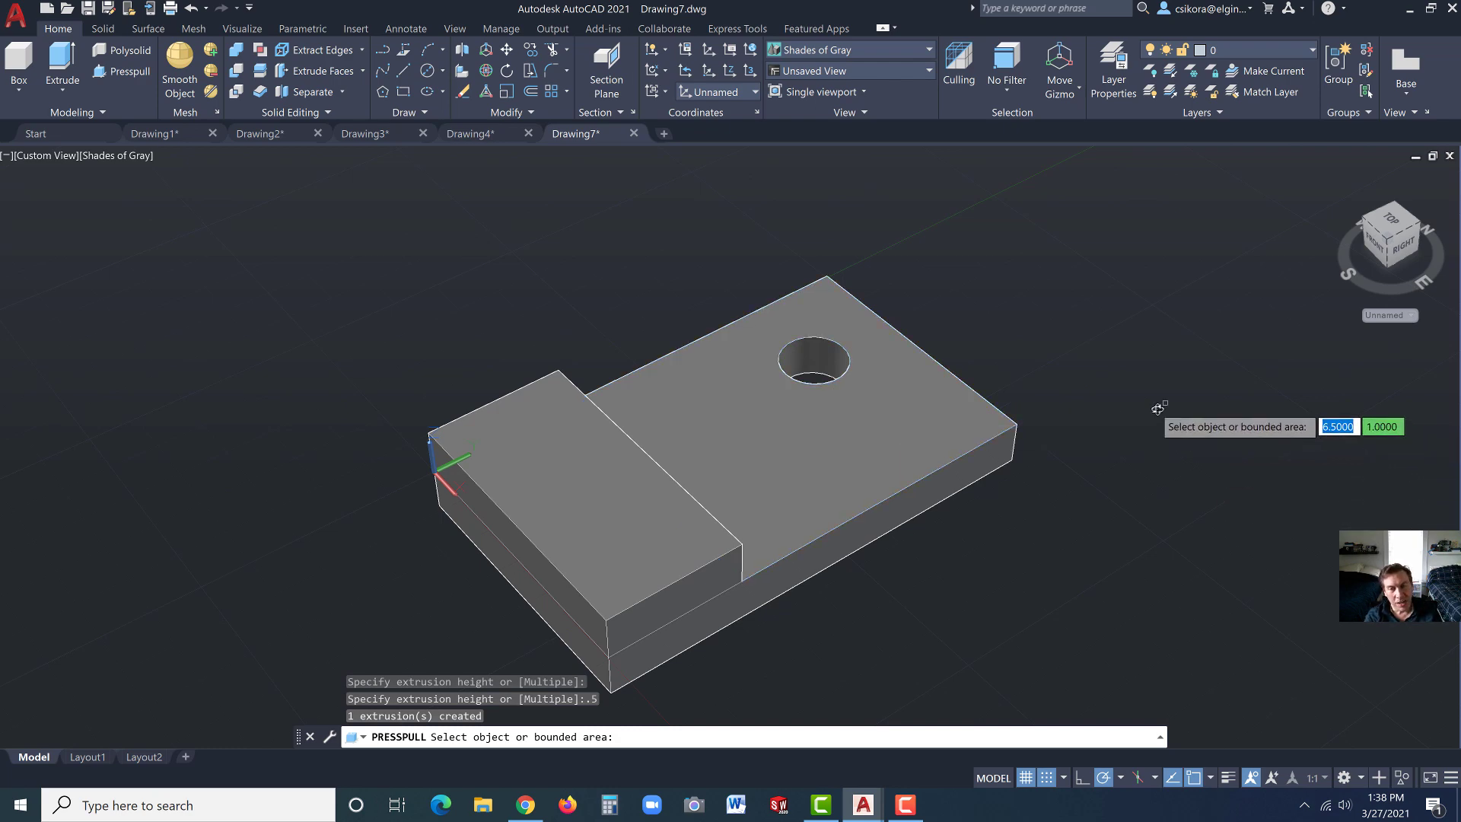
Push the circle down through the plate to cut a round through-hole
shift+middle_drag(1160, 411, 925, 387)
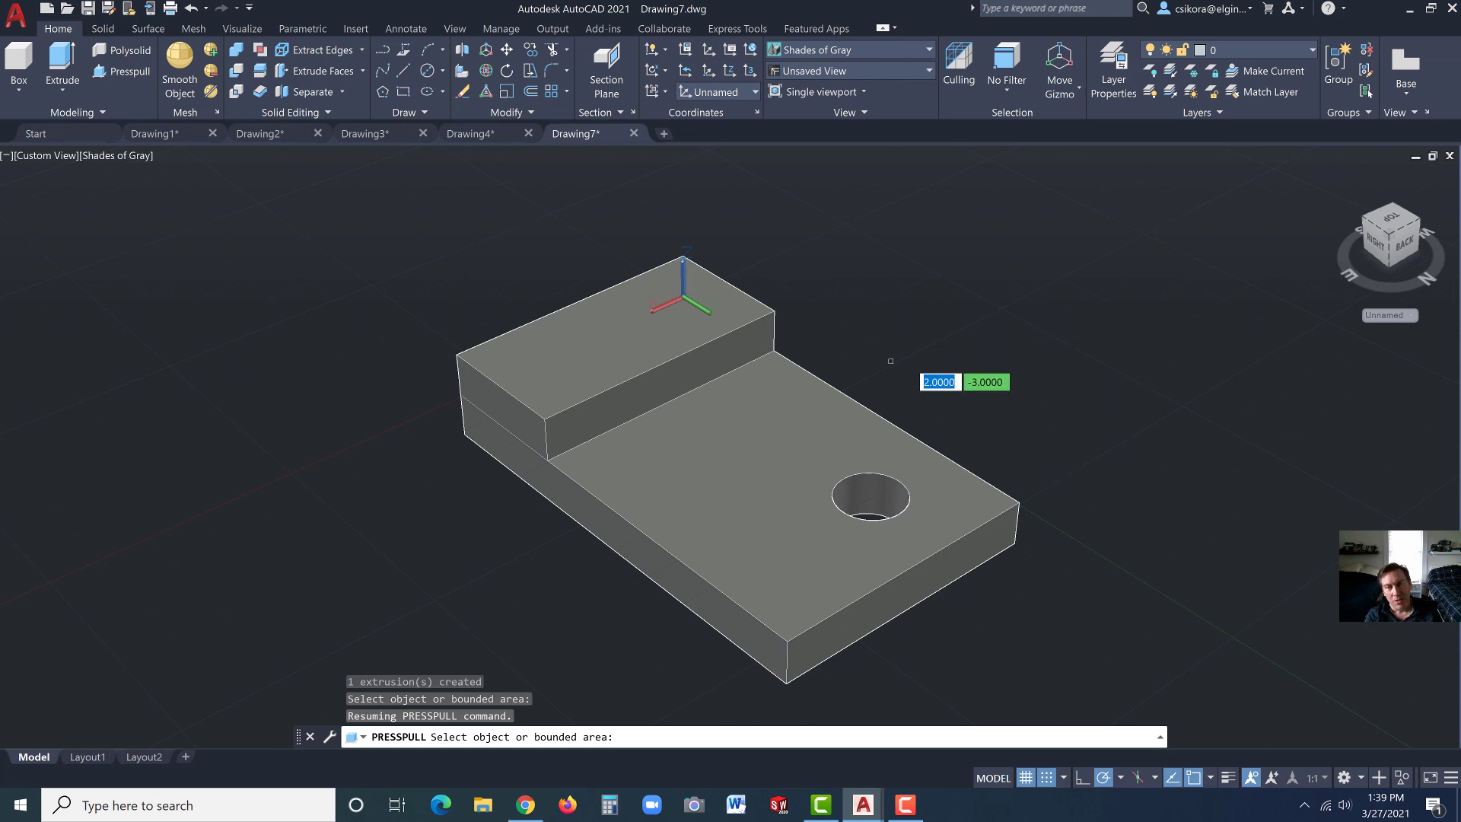
scroll(928, 364, up, 2)
scroll(928, 366, down, 4)
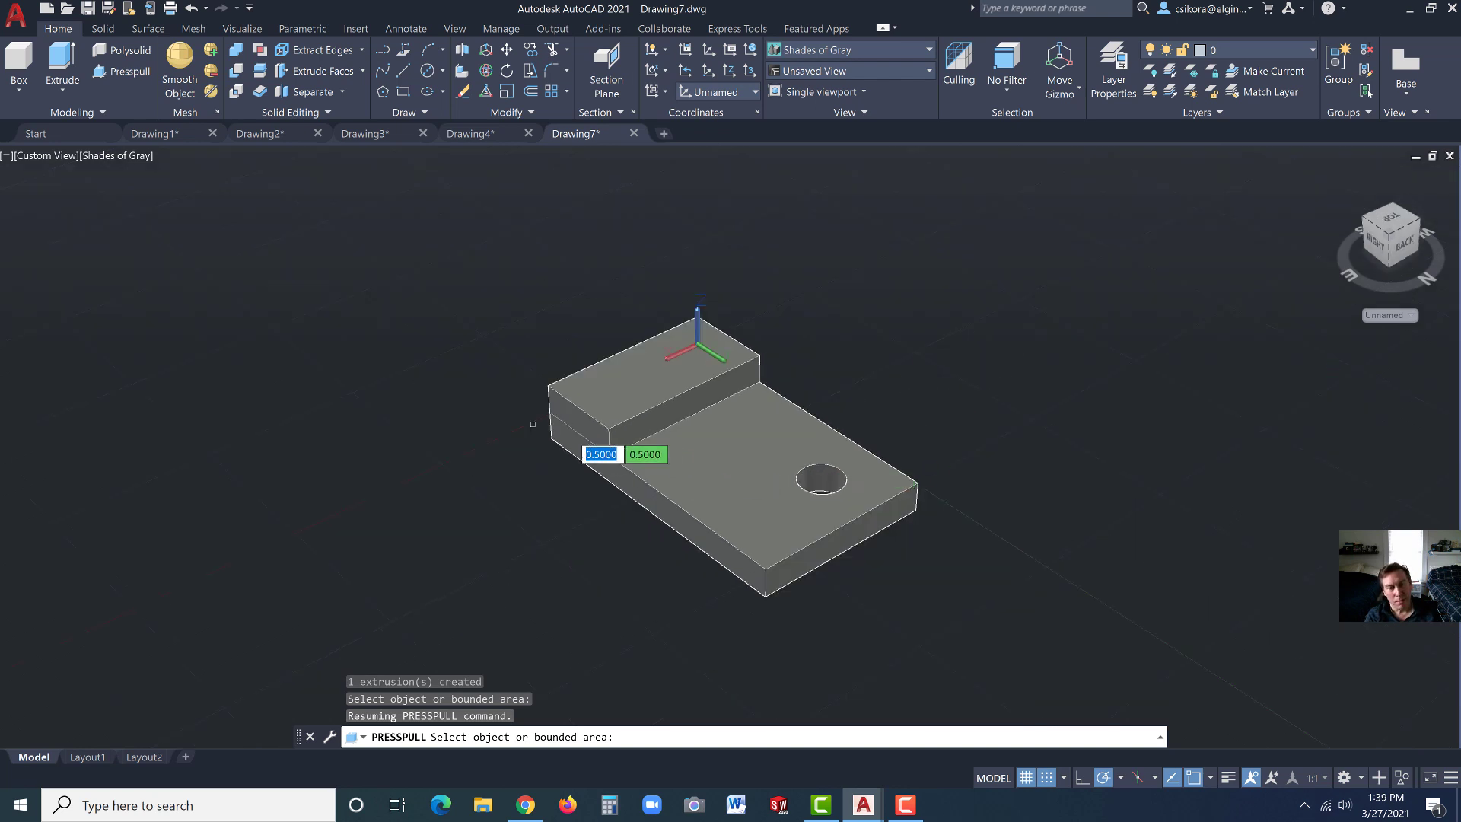
click(798, 464)
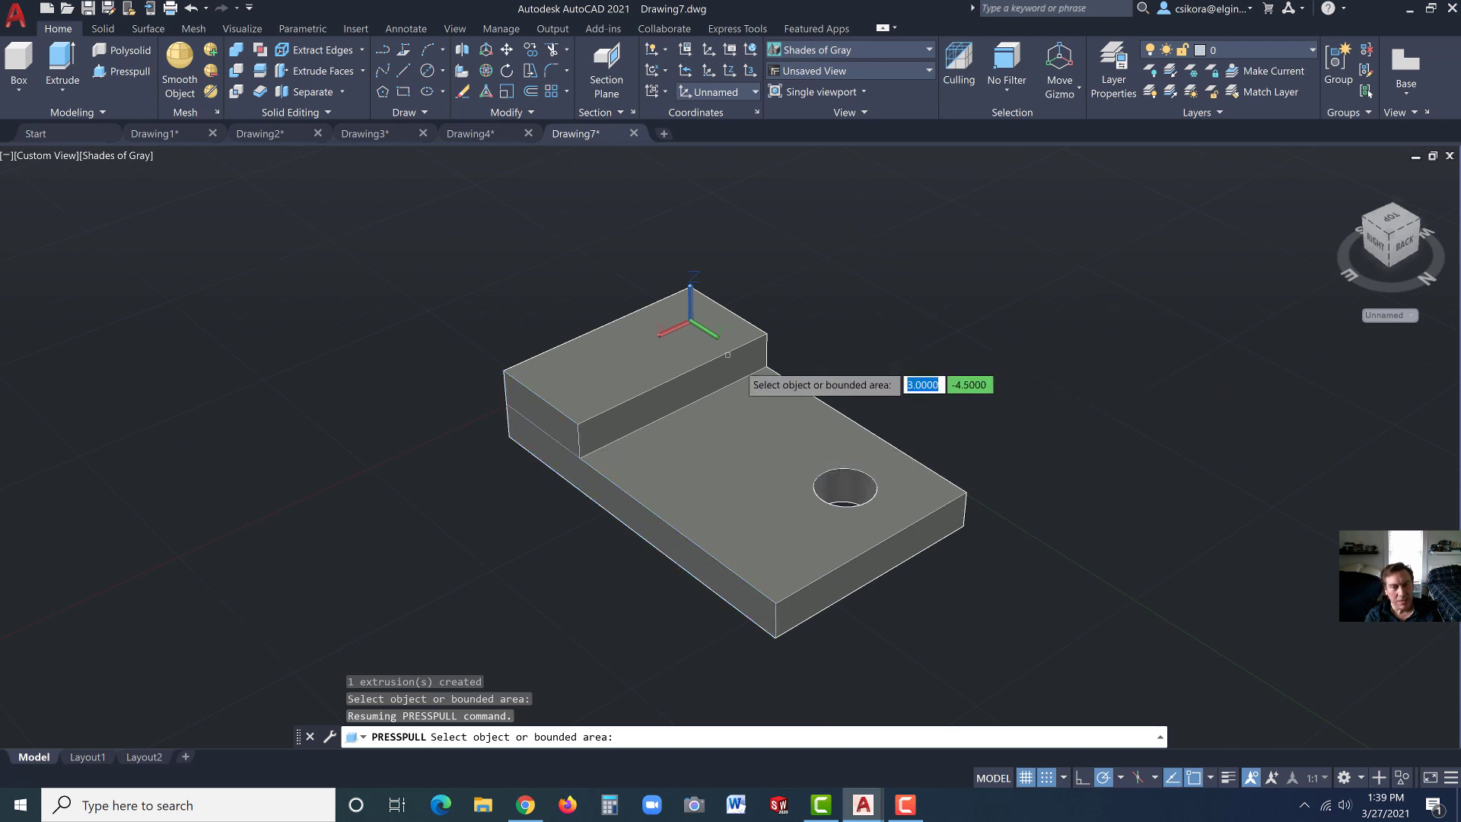
key(Return)
click(802, 431)
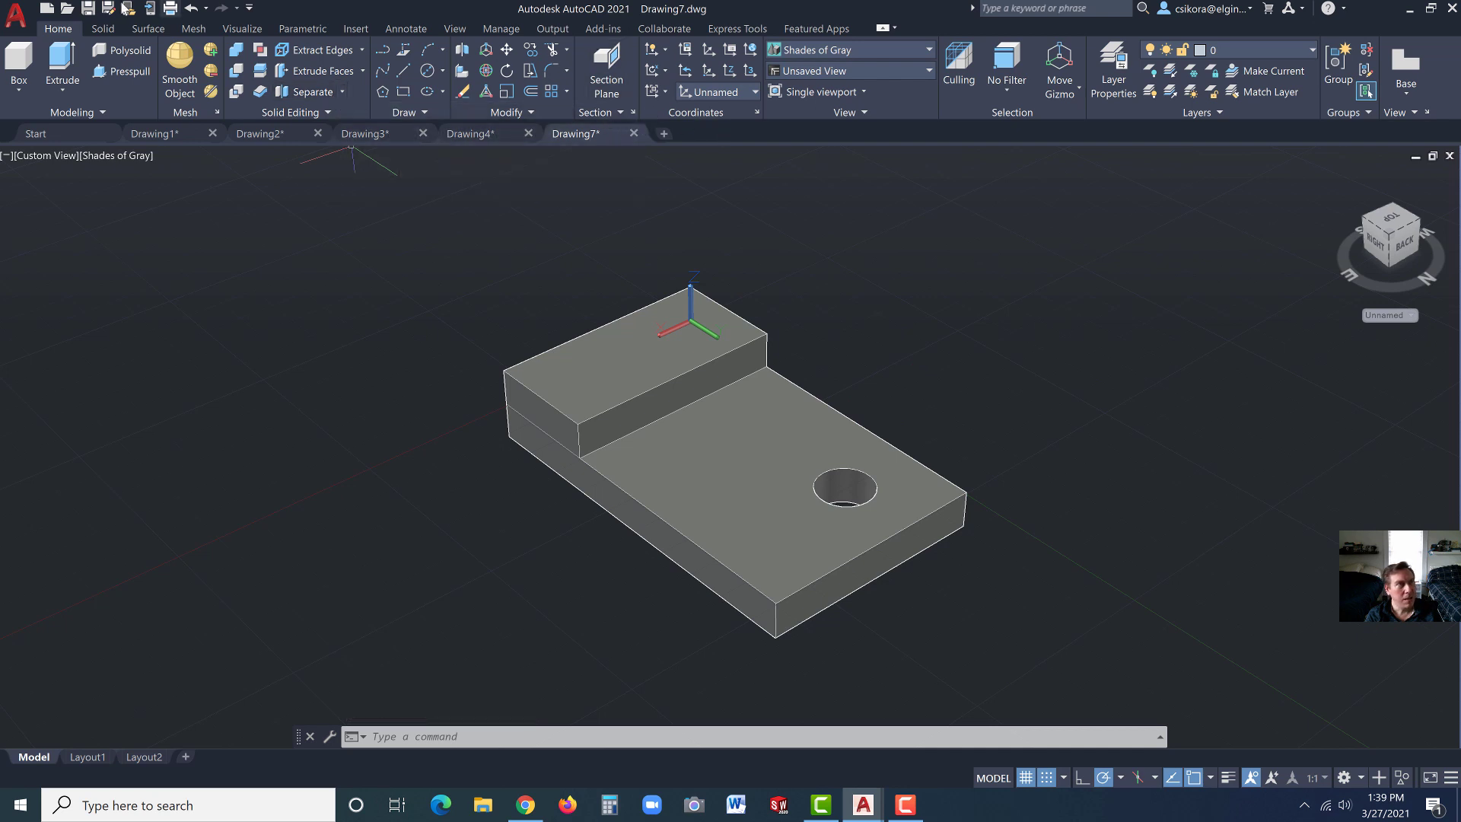
Fillet the plate's front vertical corner edge and the raised step's corner edge with radius 1
click(105, 29)
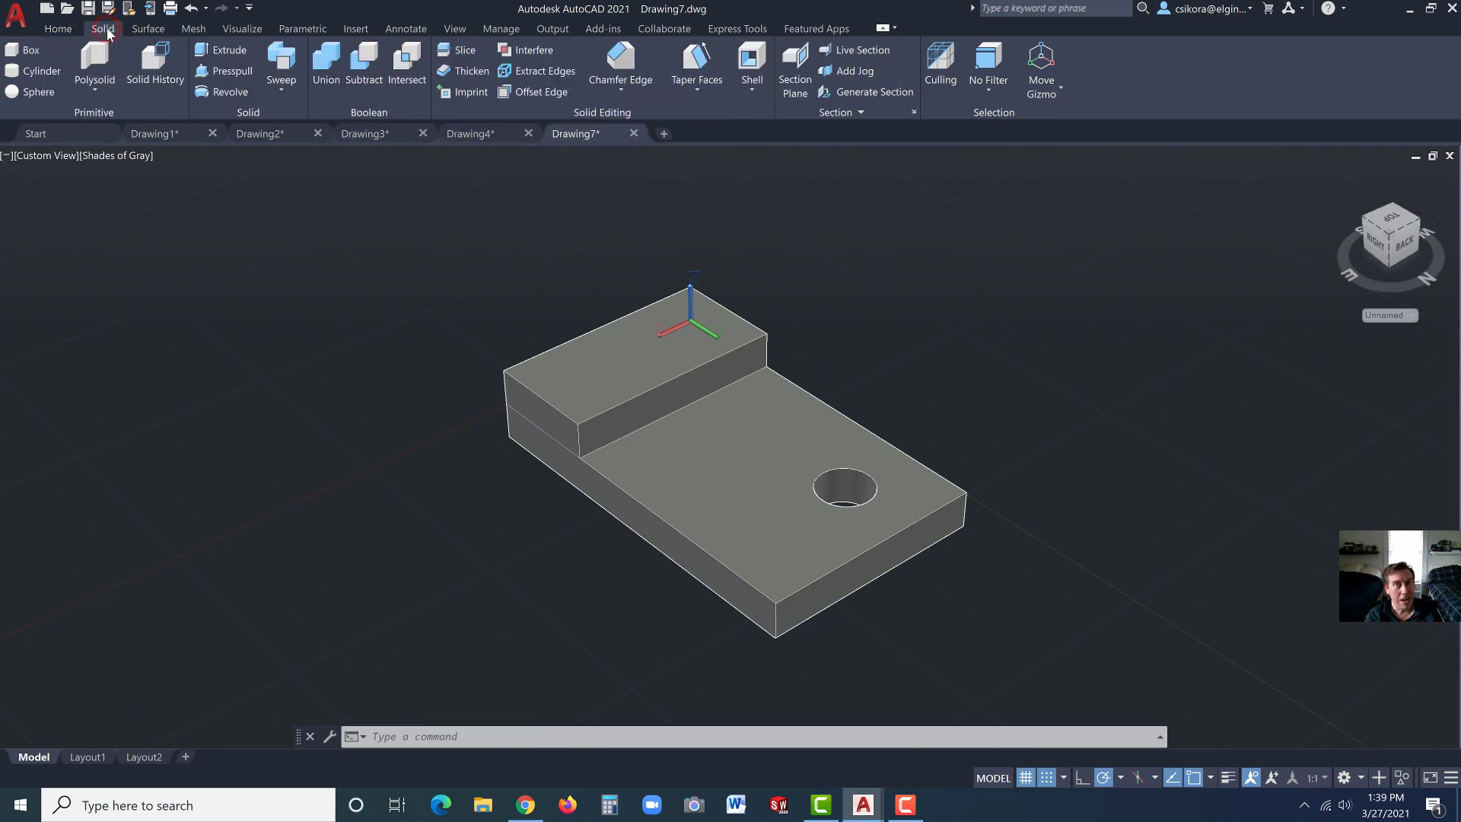
click(623, 93)
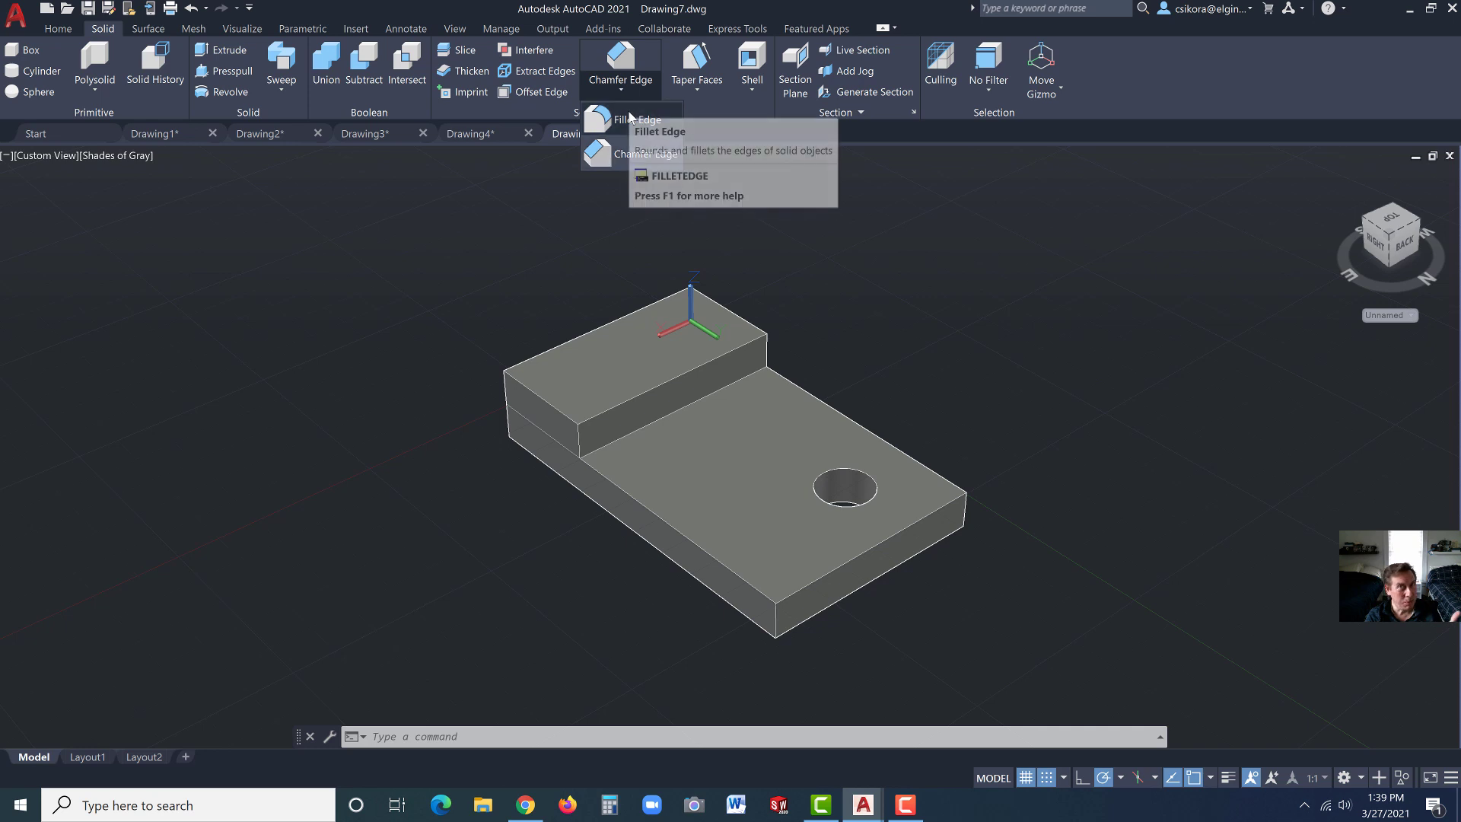
click(622, 120)
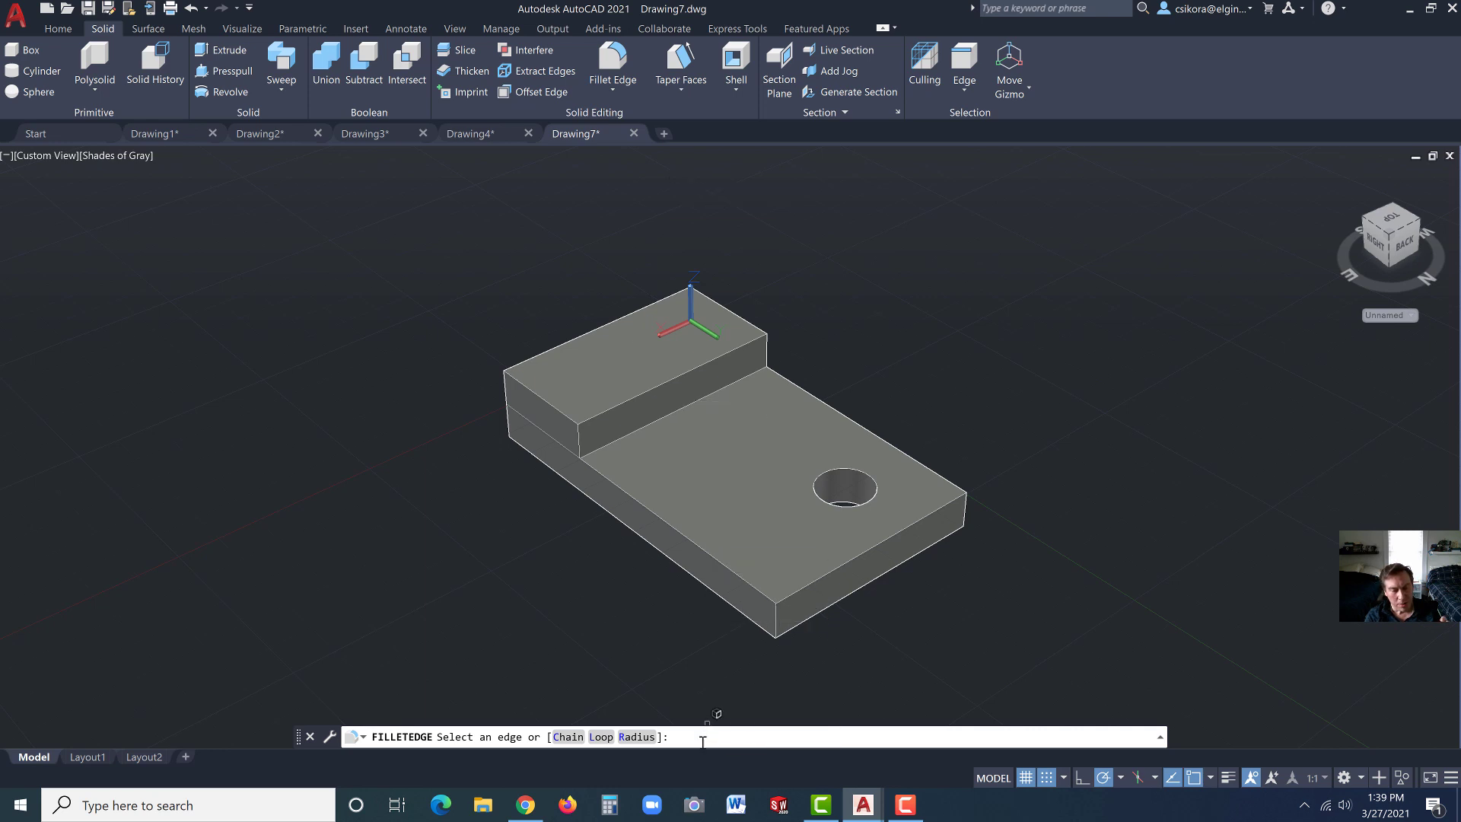
click(645, 736)
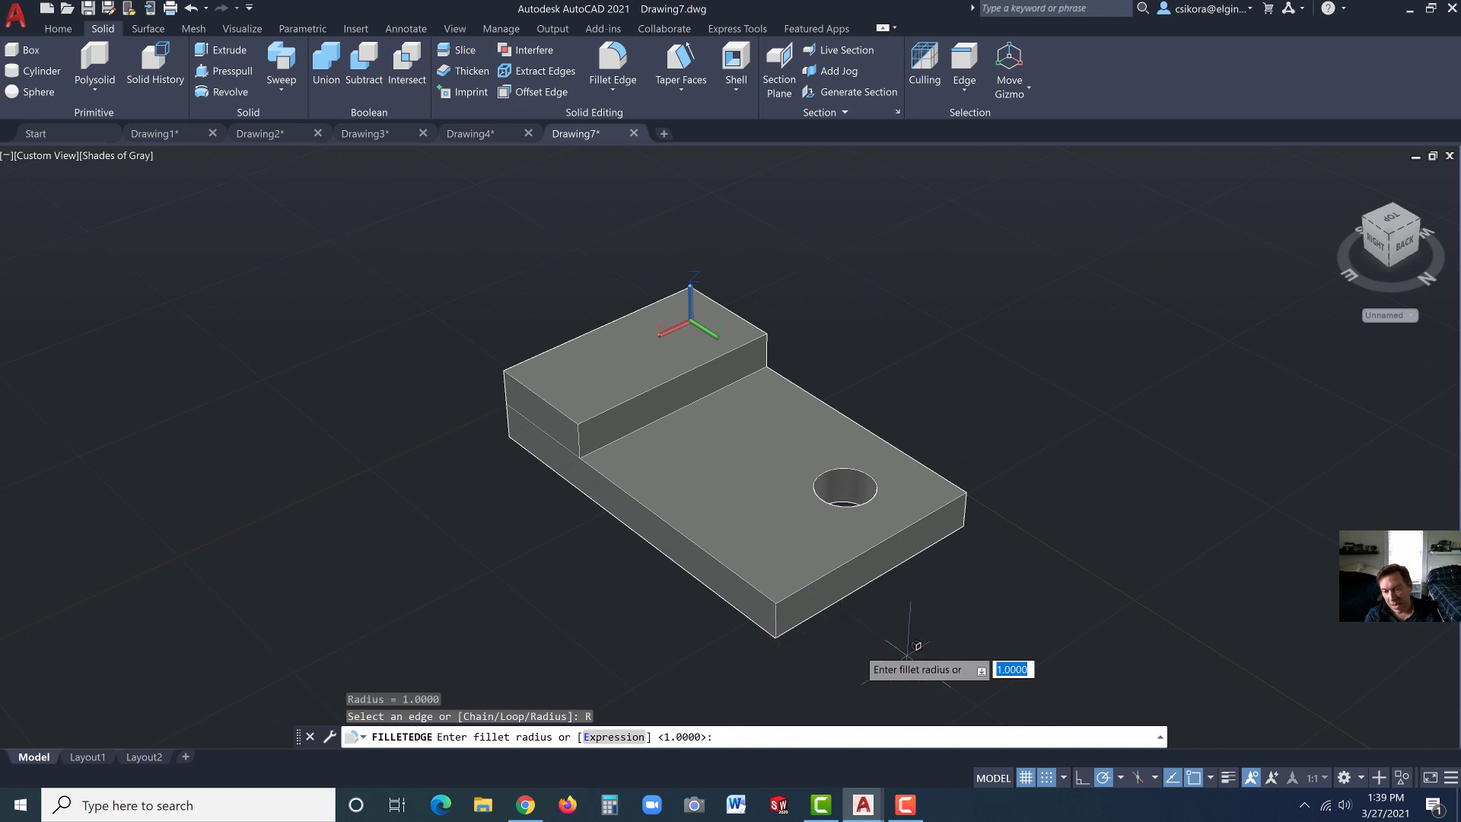
click(1047, 778)
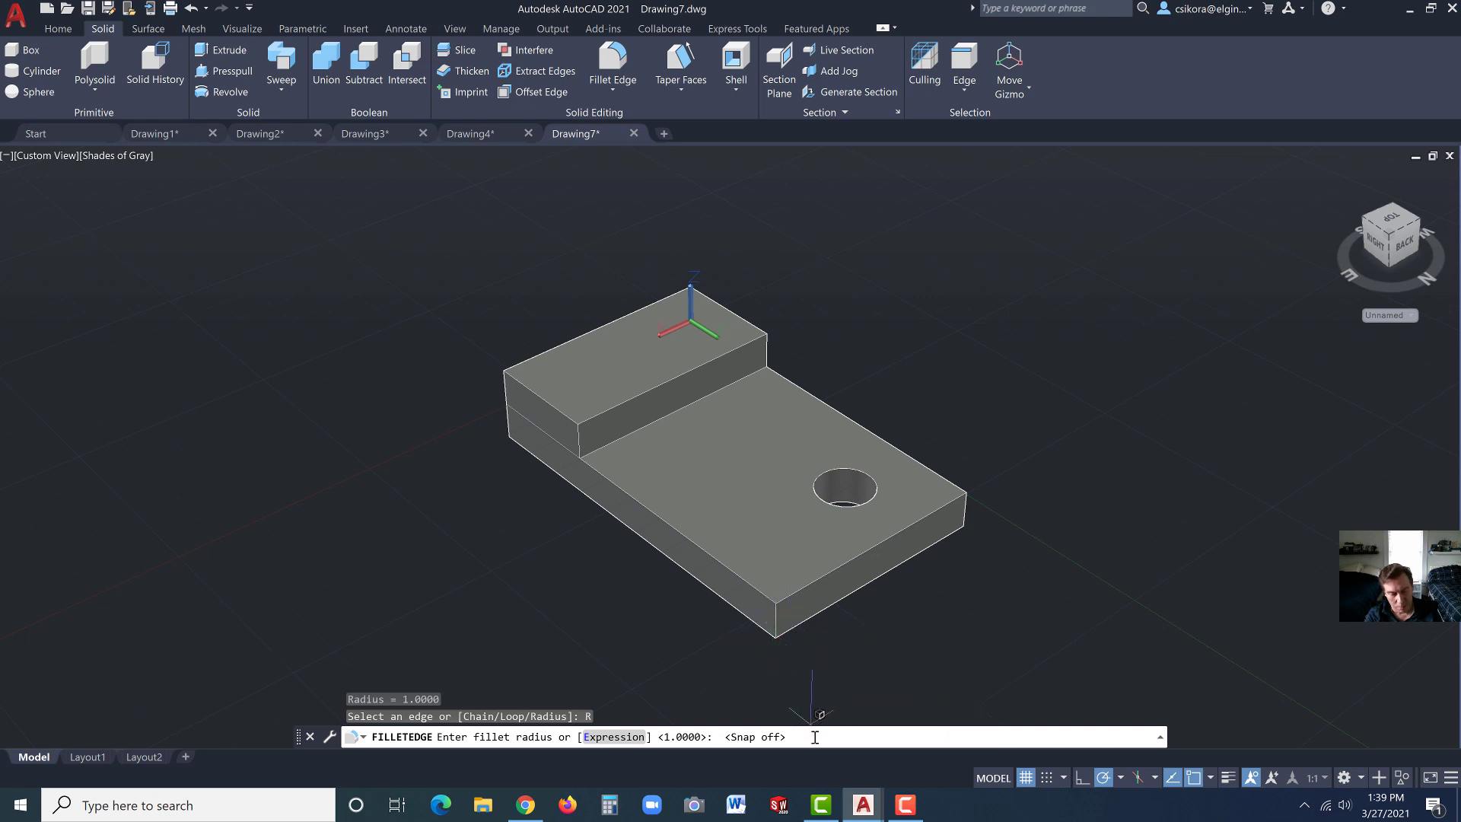
key(Return)
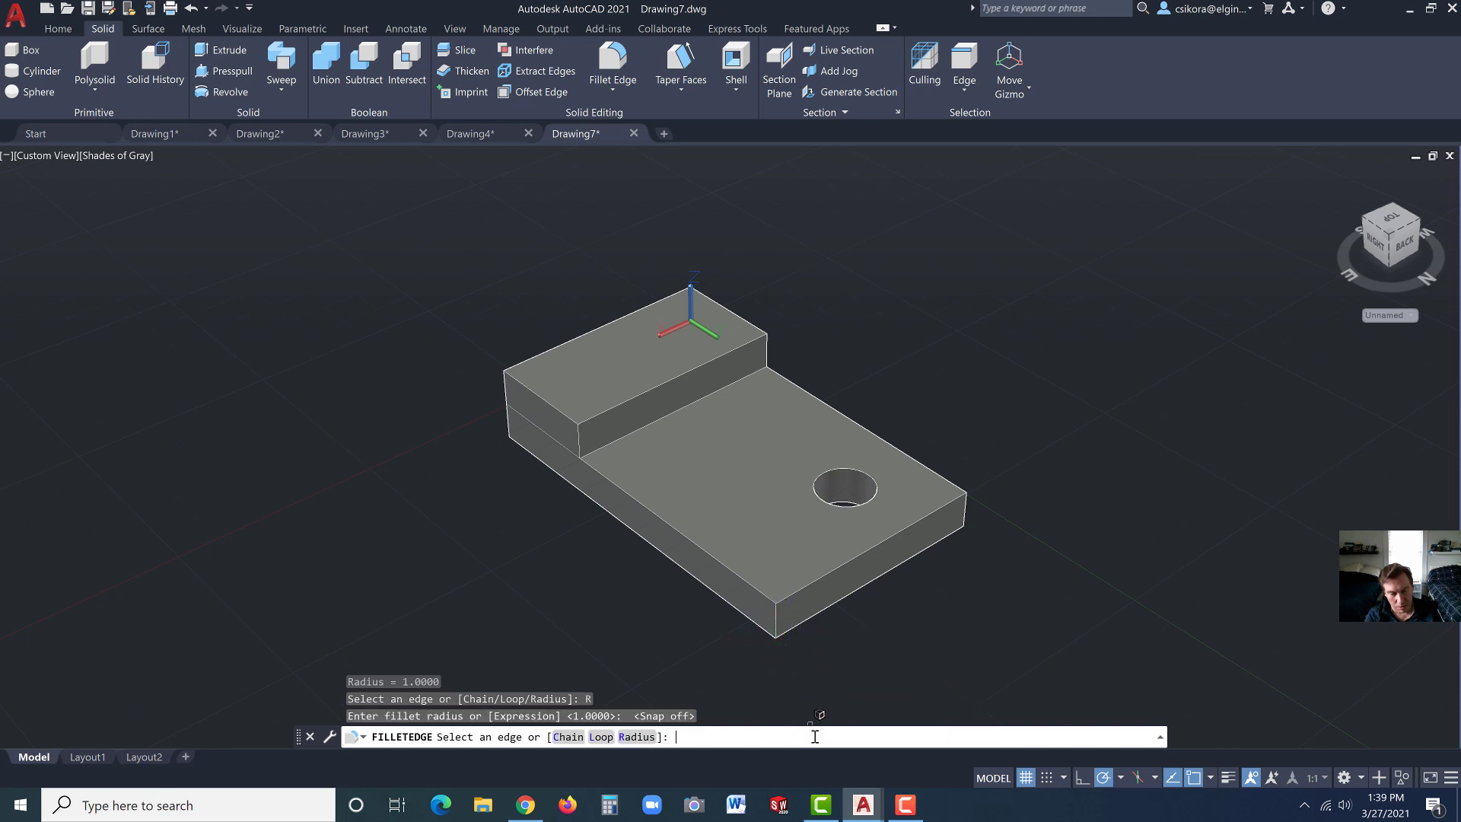
click(775, 618)
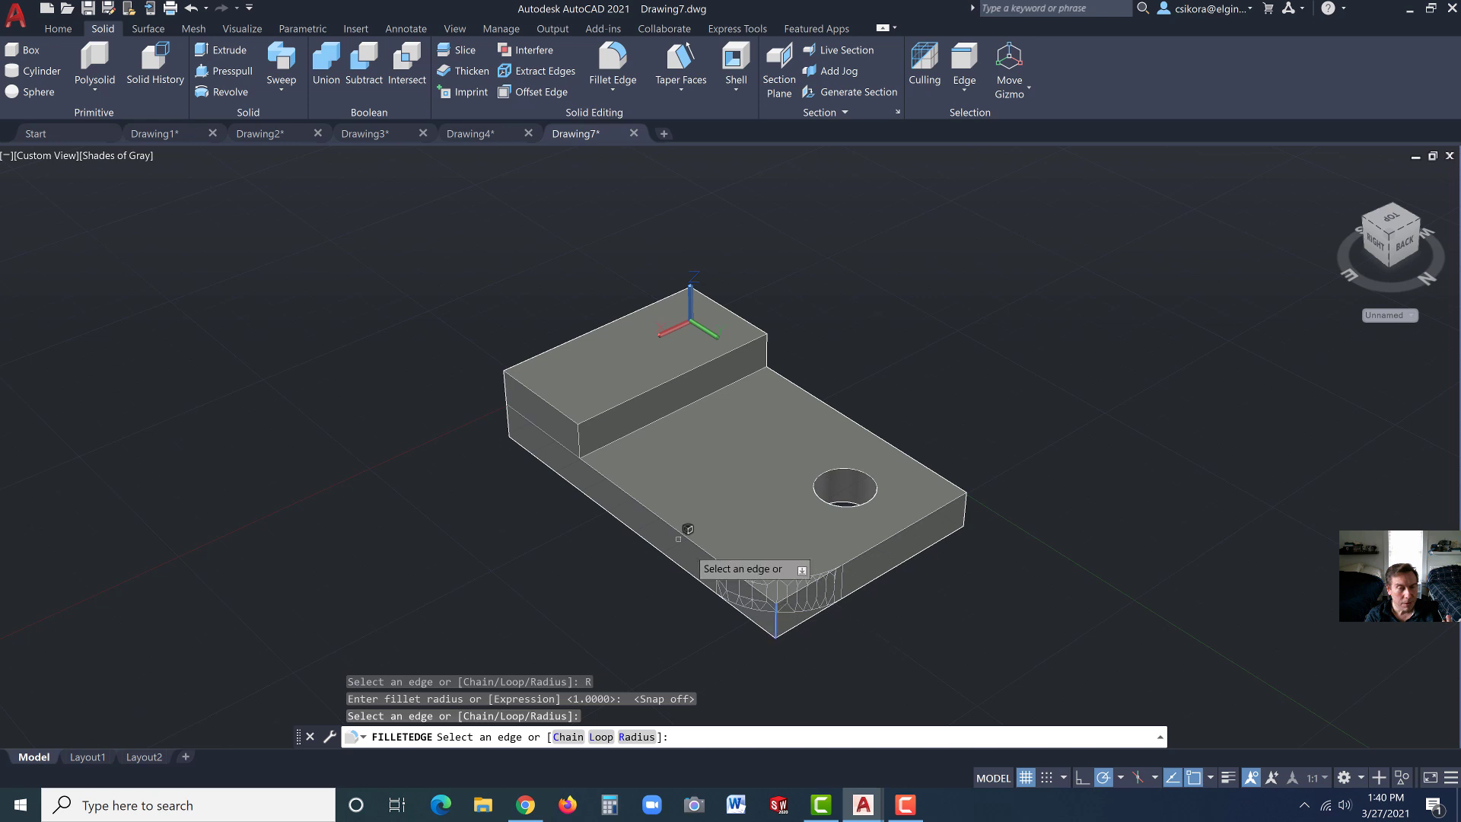
click(579, 440)
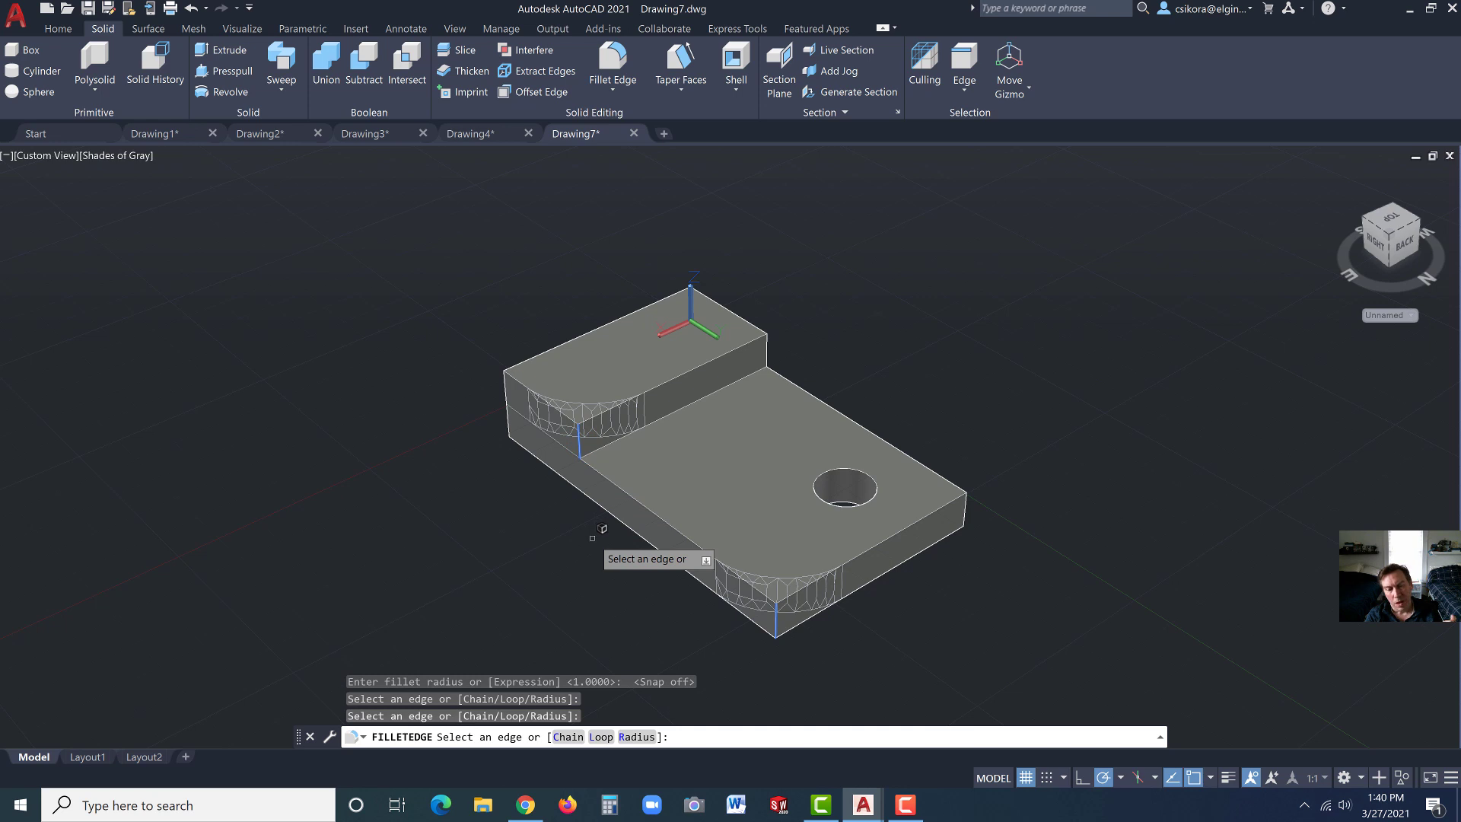
key(Return)
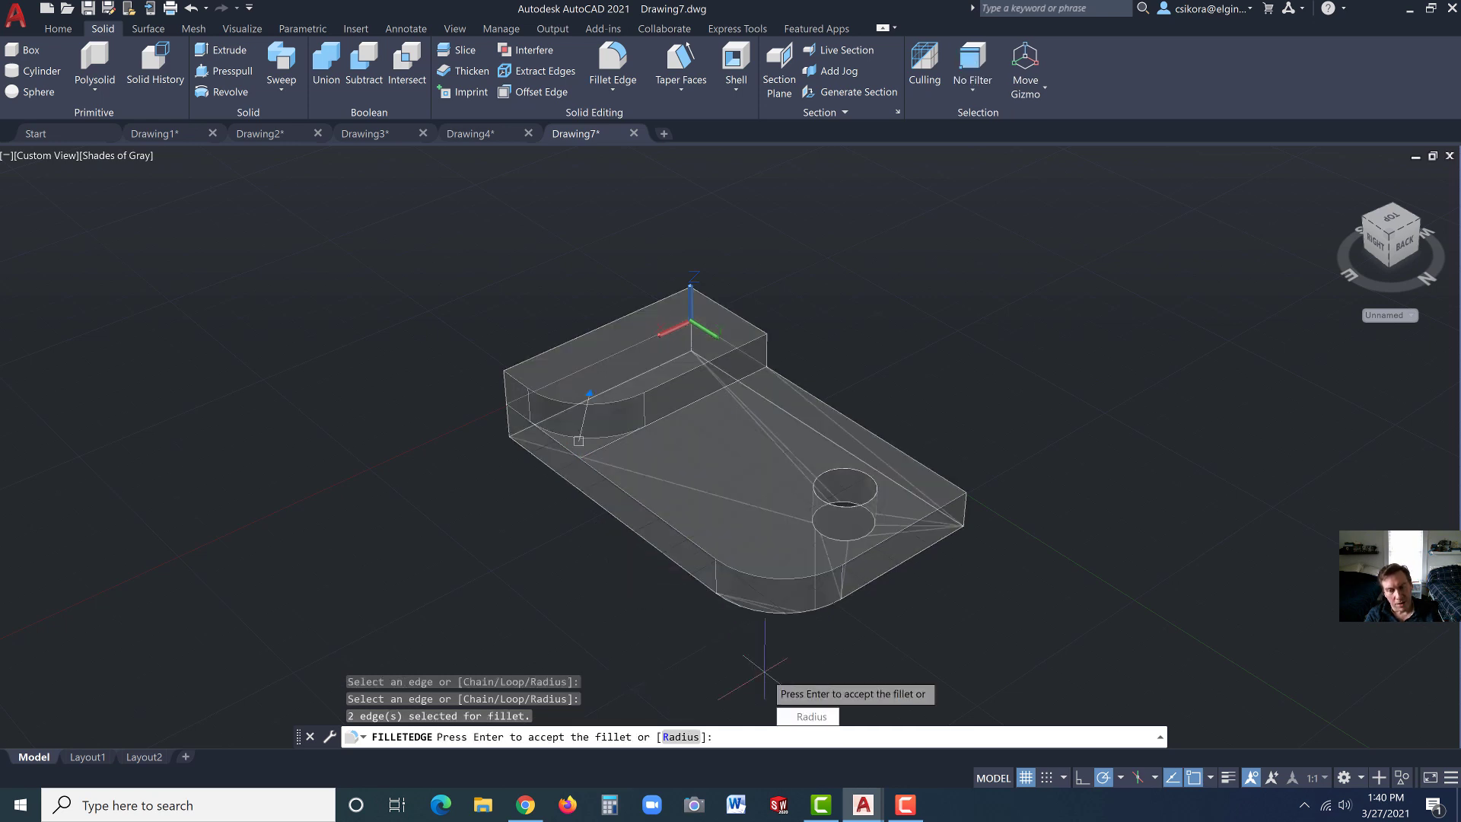
key(Return)
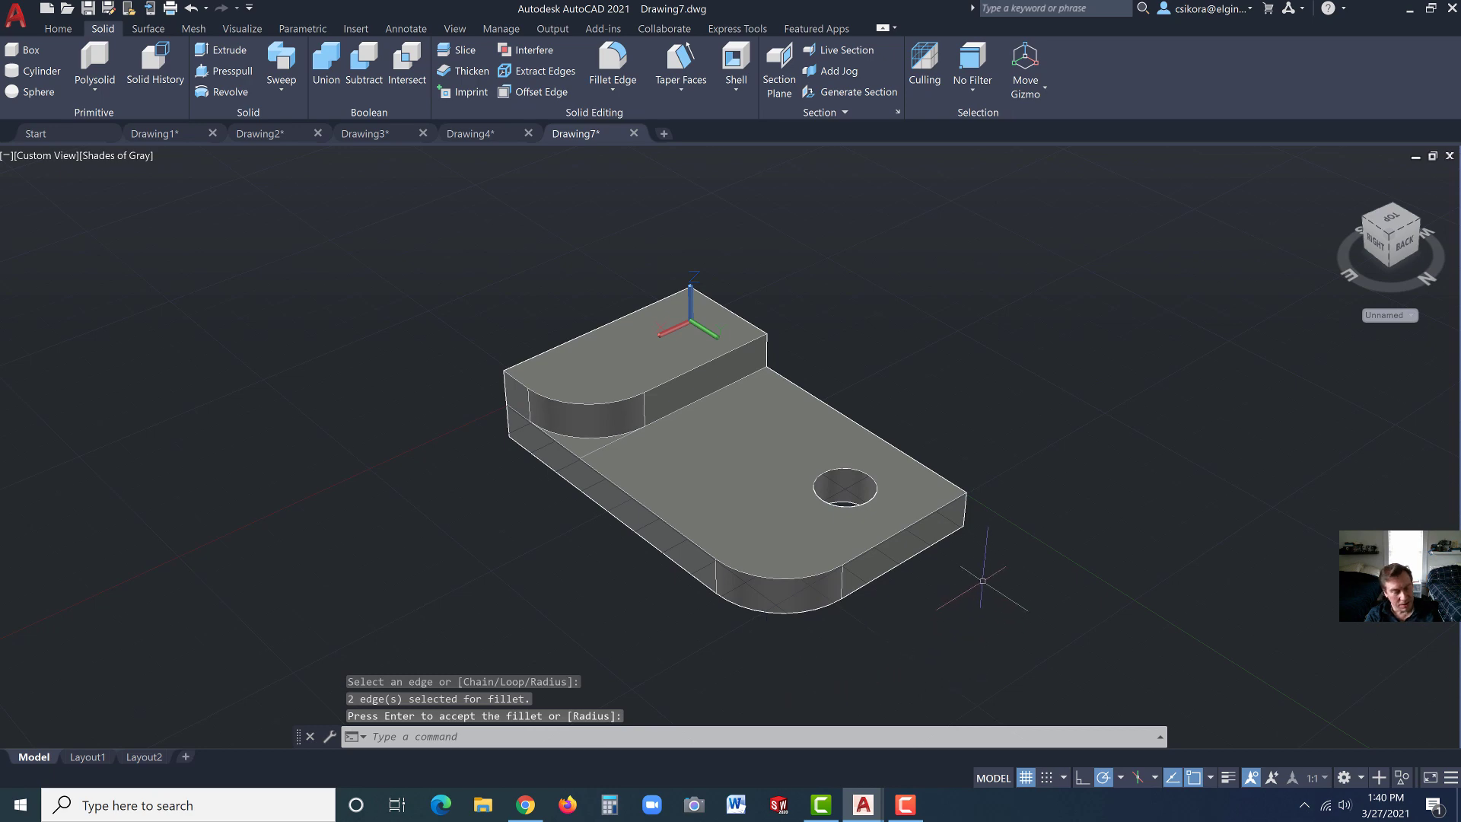
mouse_move(976, 586)
shift+middle_down()
mouse_move(942, 636)
mouse_move(870, 603)
mouse_move(875, 581)
mouse_move(966, 574)
mouse_move(1014, 610)
mouse_move(1048, 664)
mouse_move(1014, 607)
mouse_move(974, 590)
shift+middle_up()
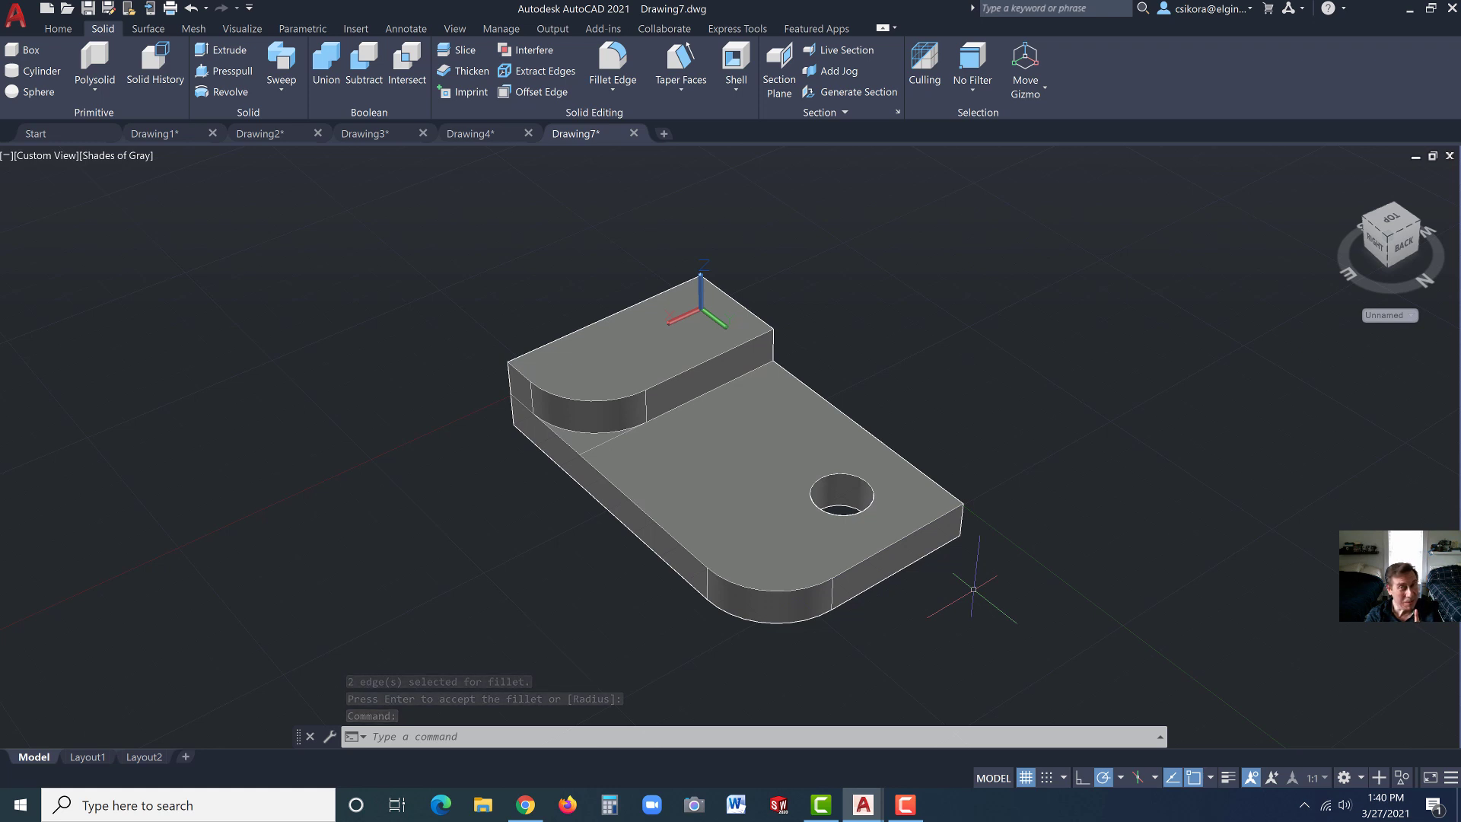
Start Chamfer Edge with Distance1 and Distance2 both set to 0.125
click(608, 90)
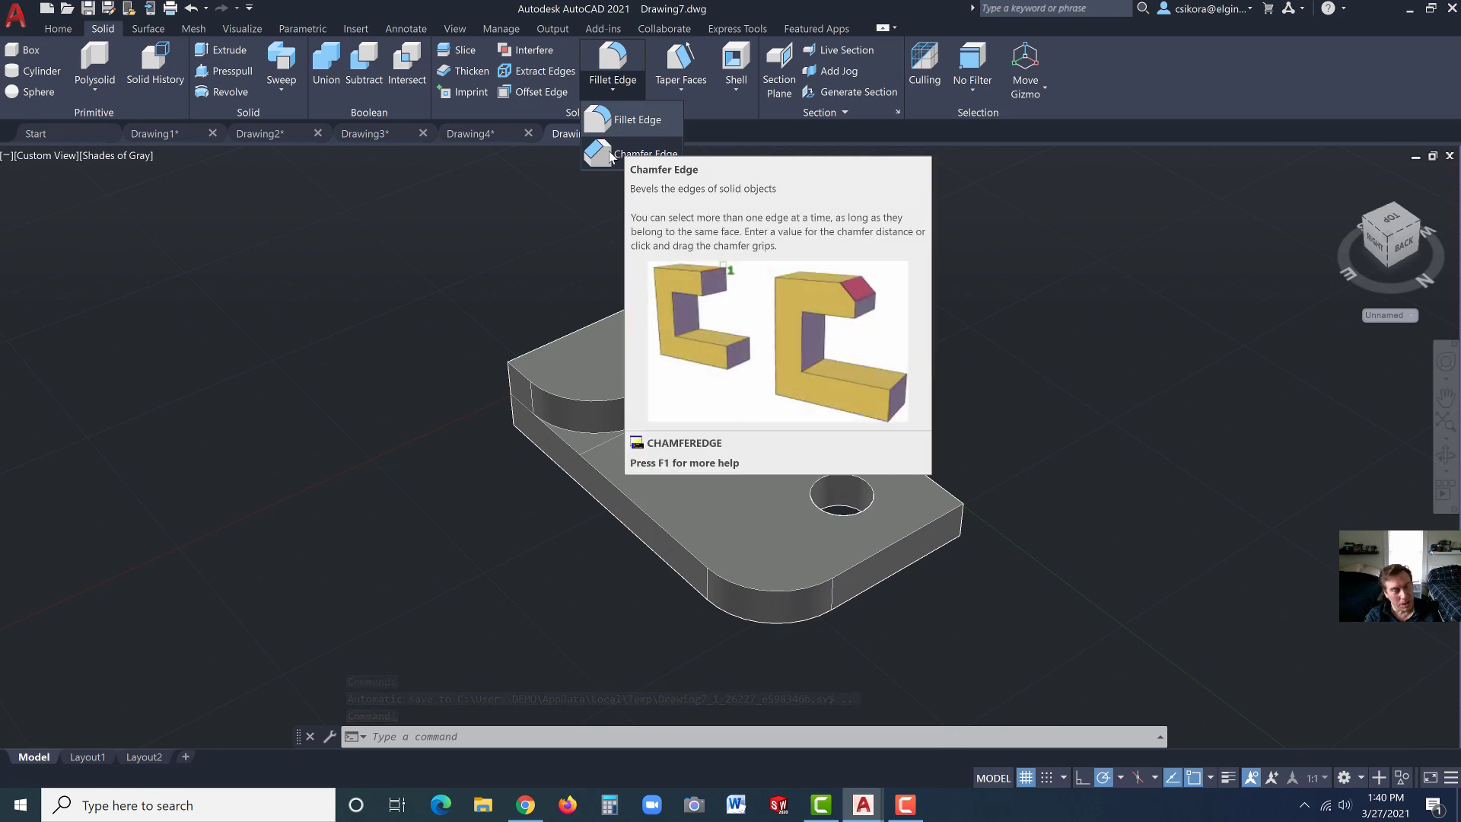
click(611, 154)
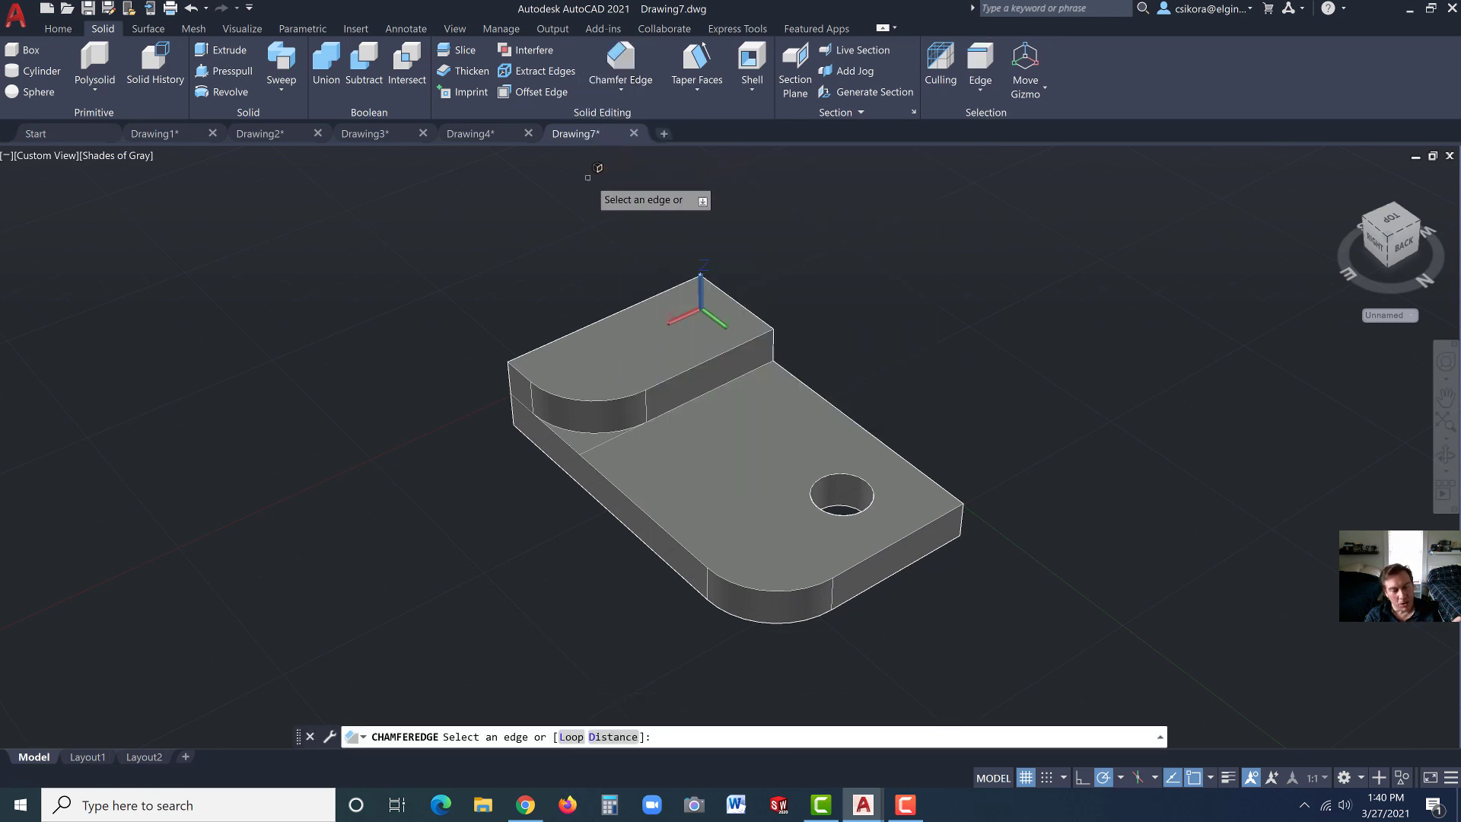
click(618, 738)
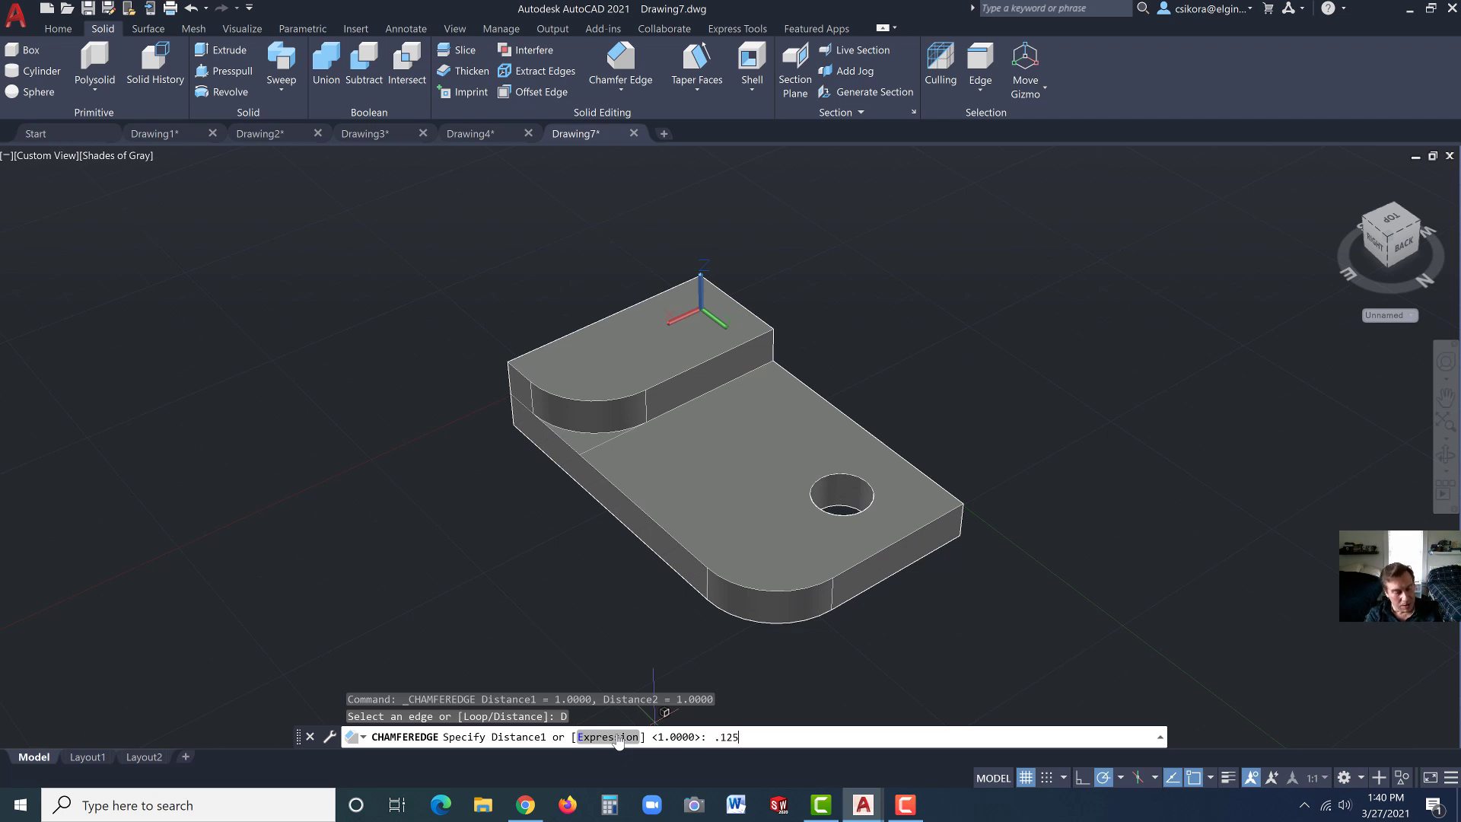
key(Return)
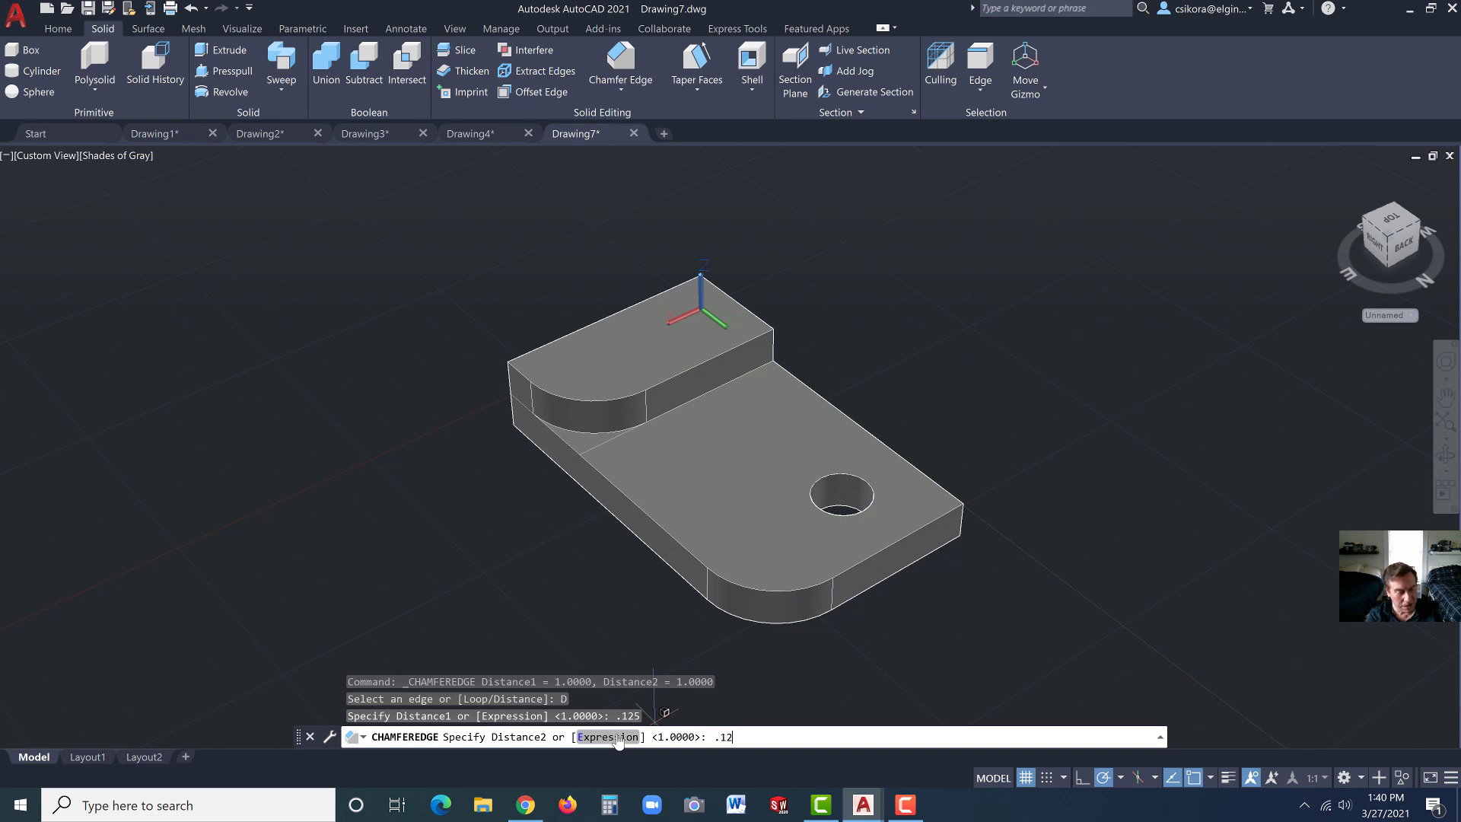
key(Return)
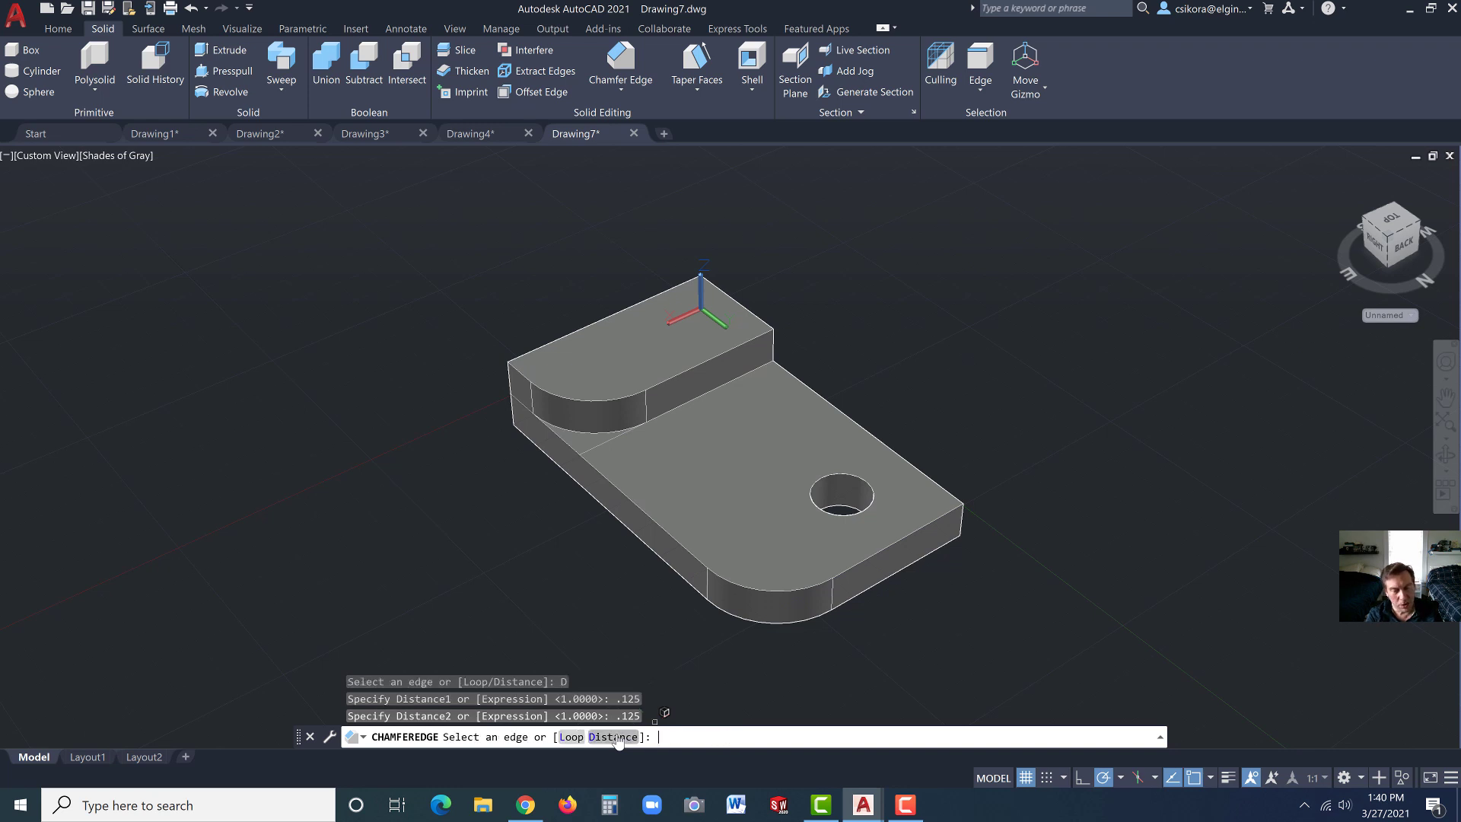
Chamfer the lower plate's right, rounded front and left top edges by 0.125
click(917, 529)
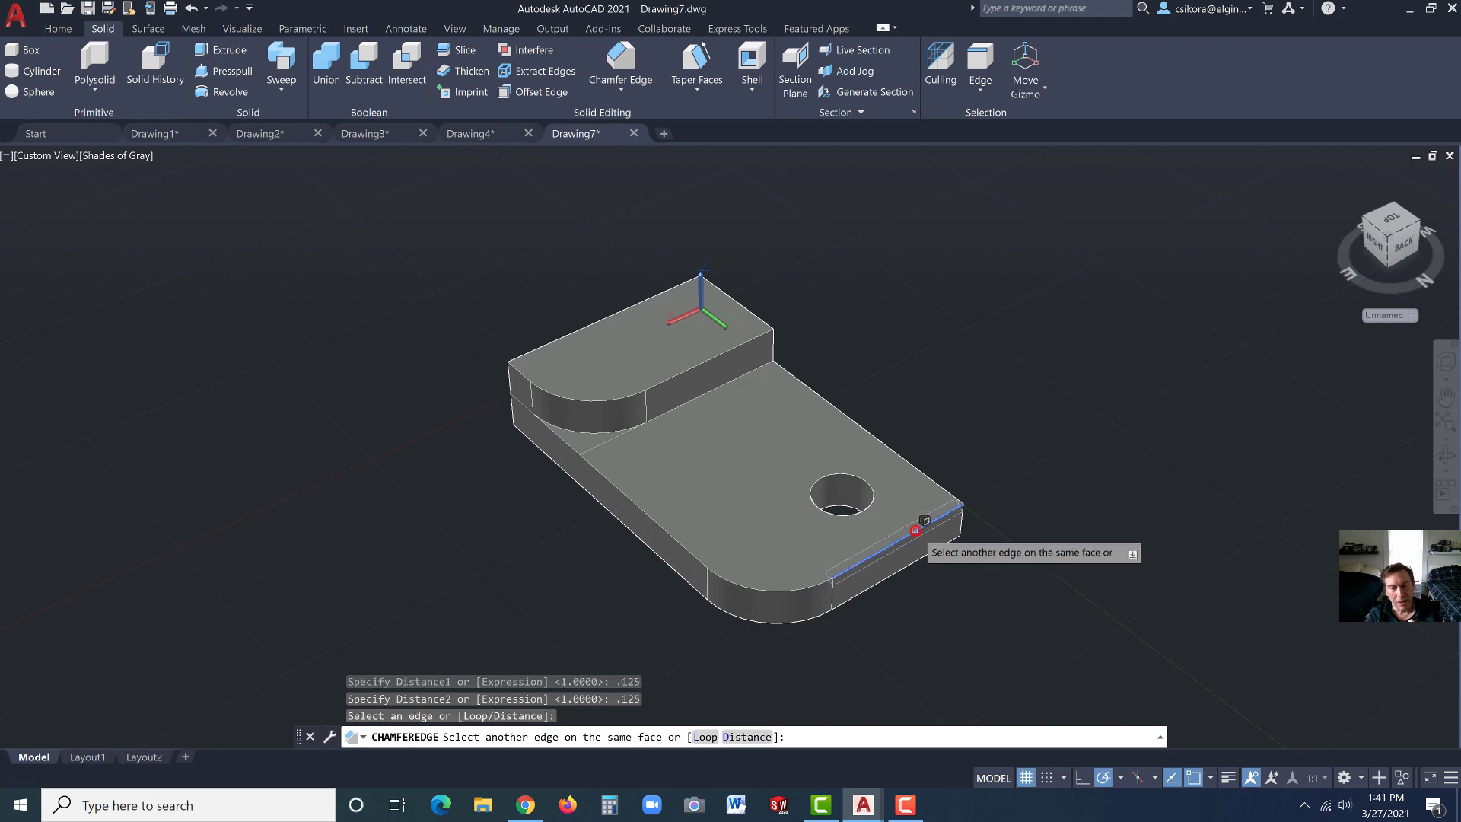
click(797, 583)
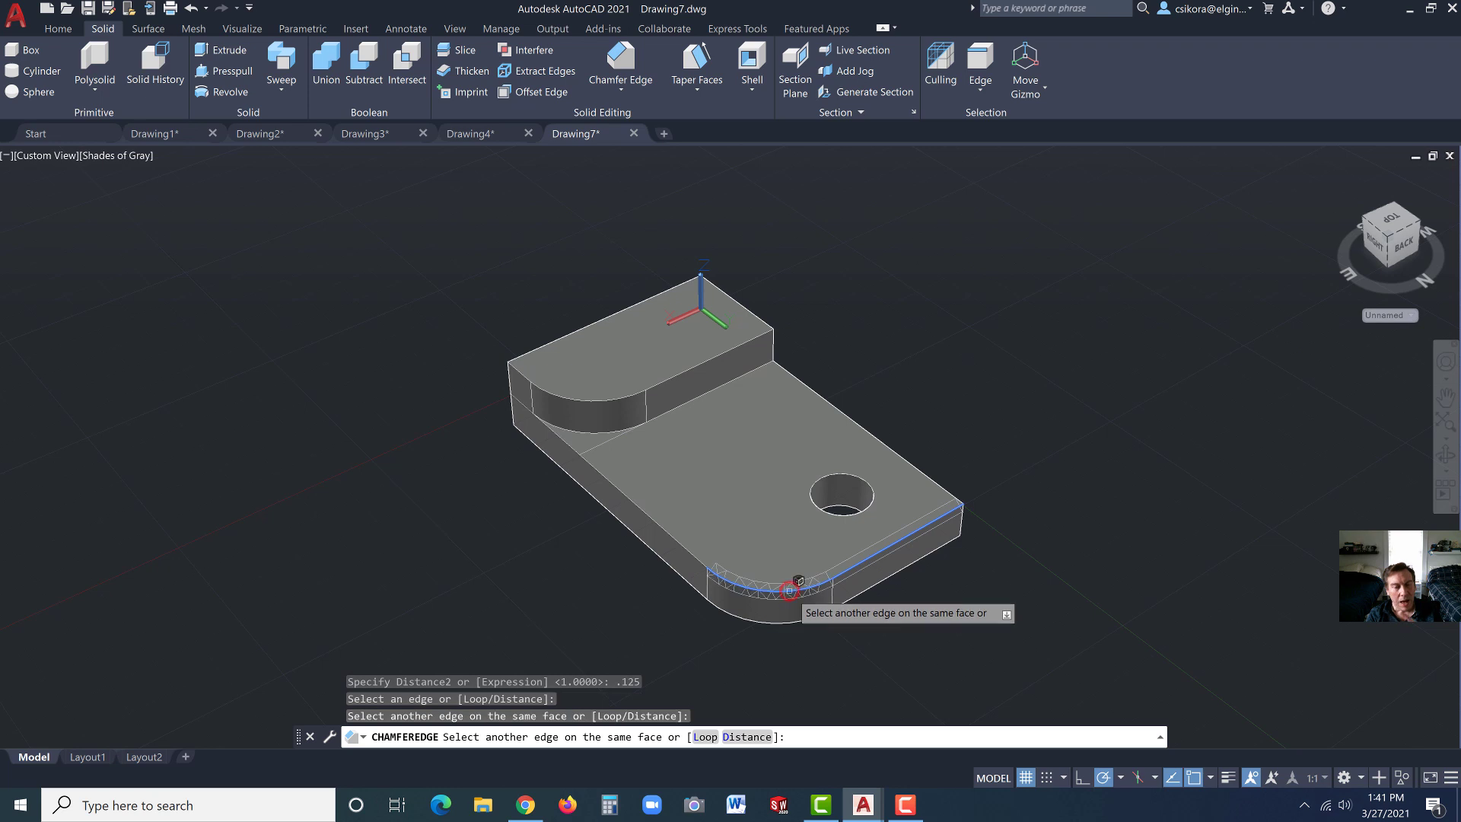
click(674, 536)
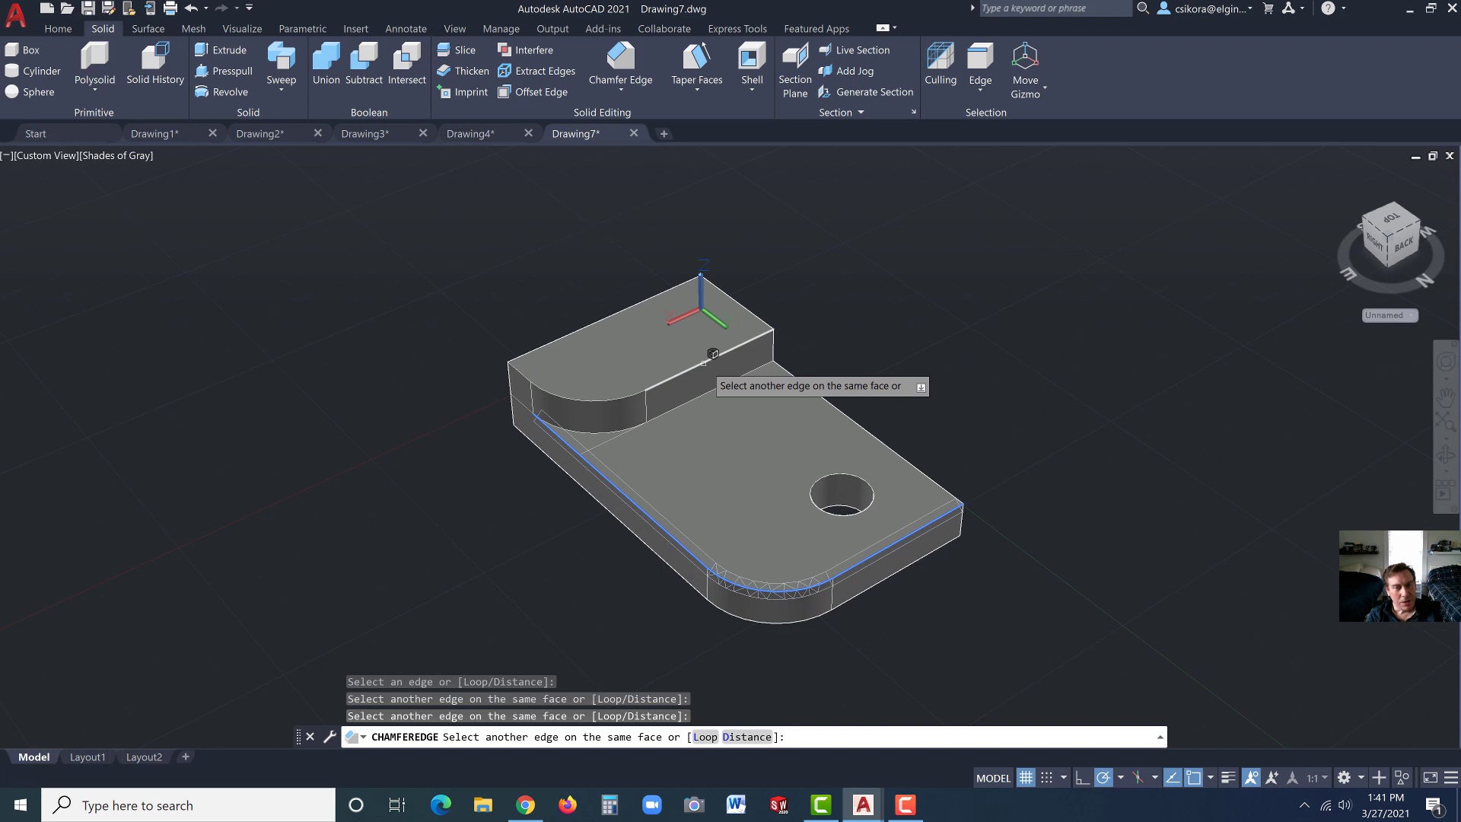
click(704, 363)
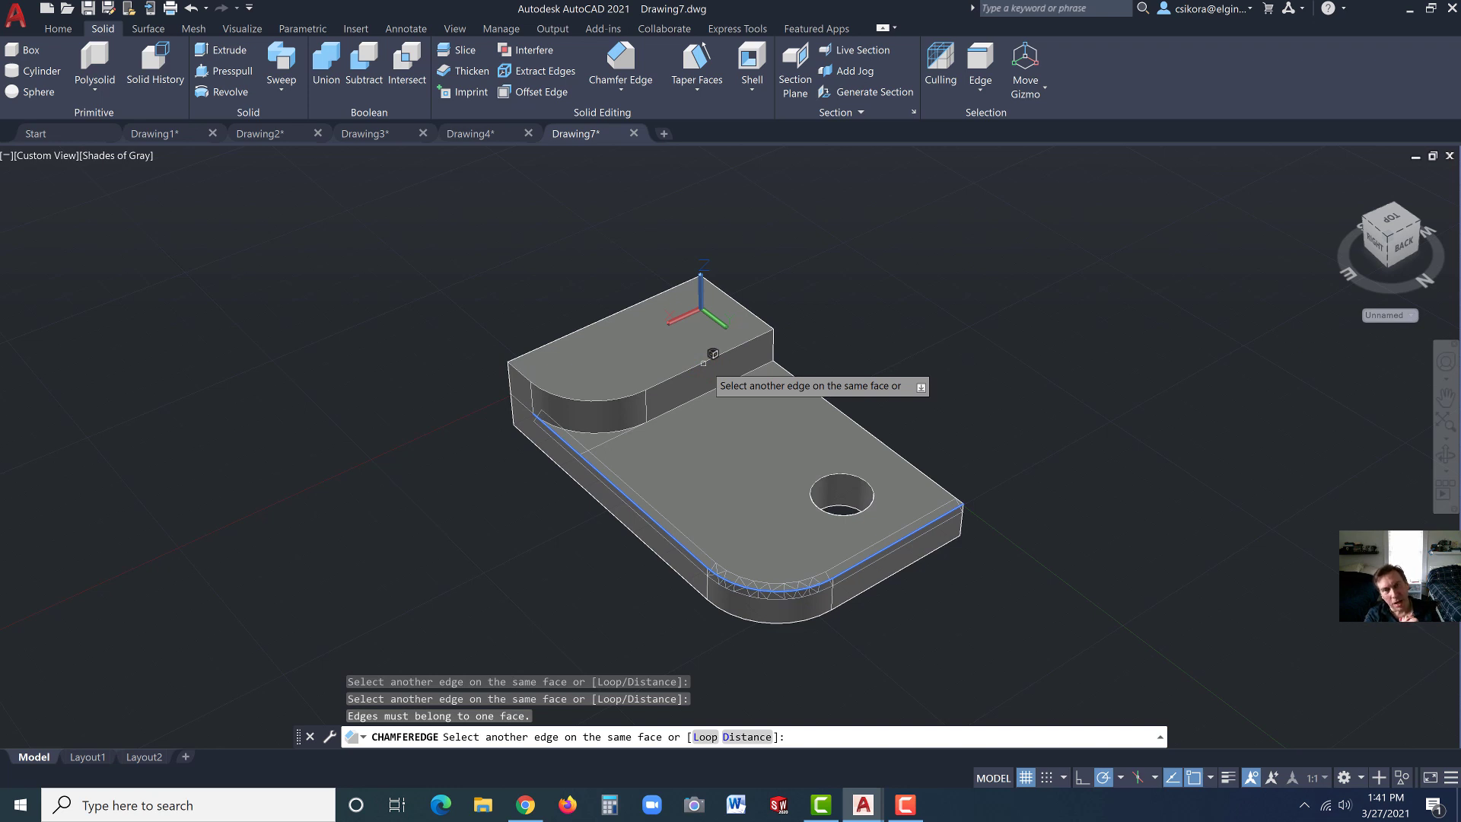
key(Return)
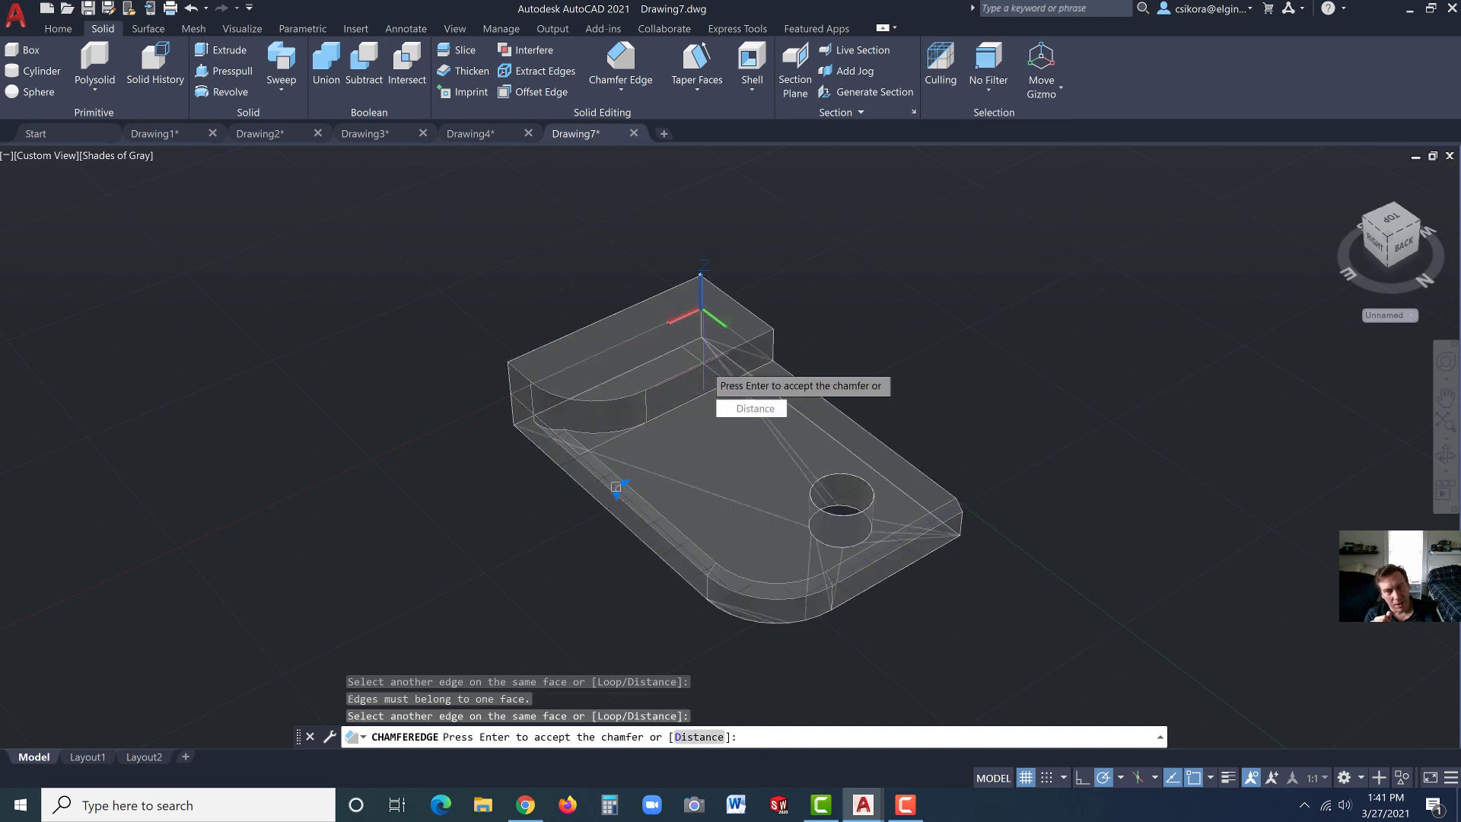
key(Return)
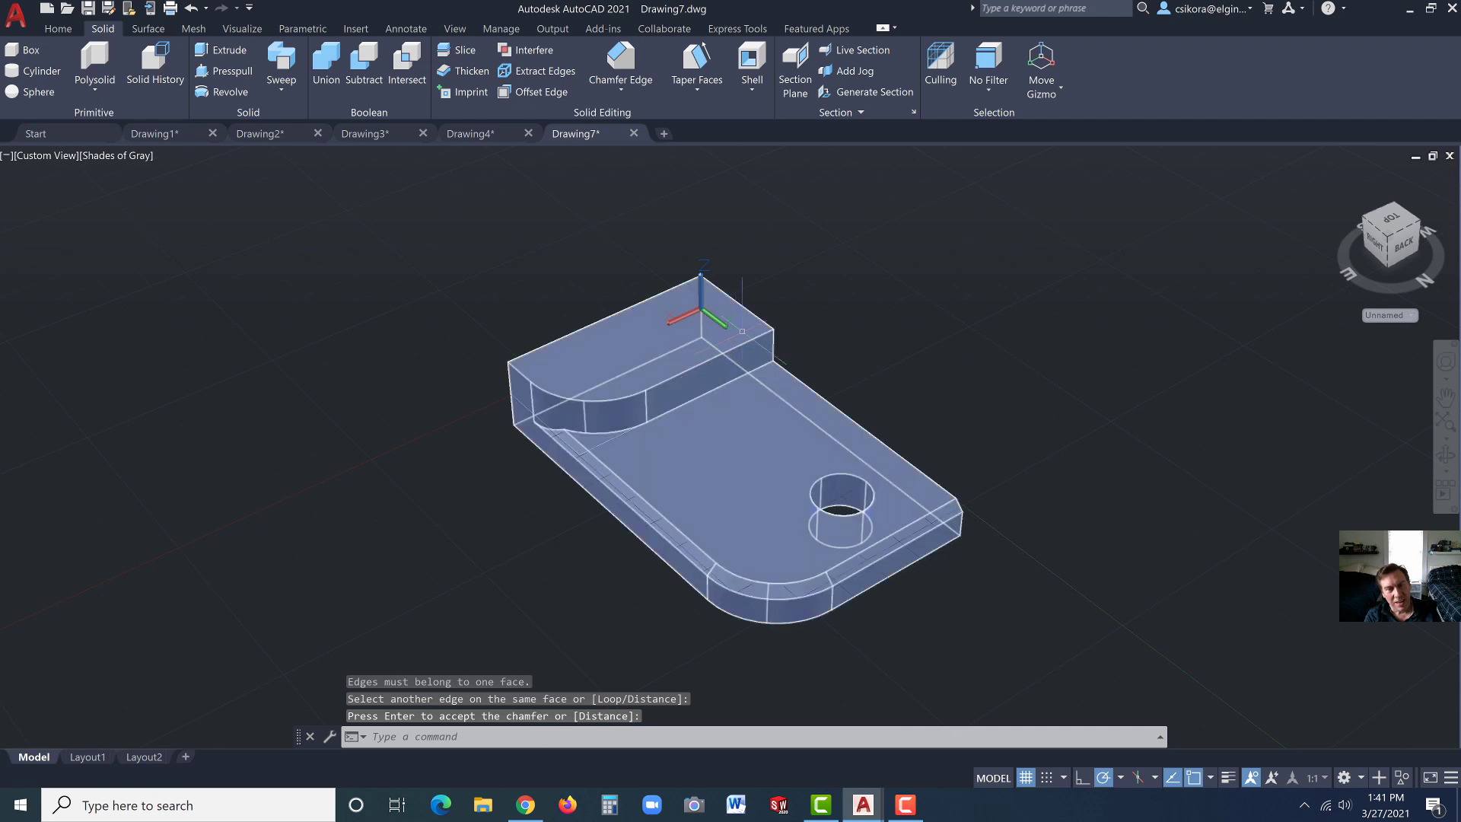
Repeat the 0.125 chamfer on the raised block's straight and curved top edges
right_click(955, 327)
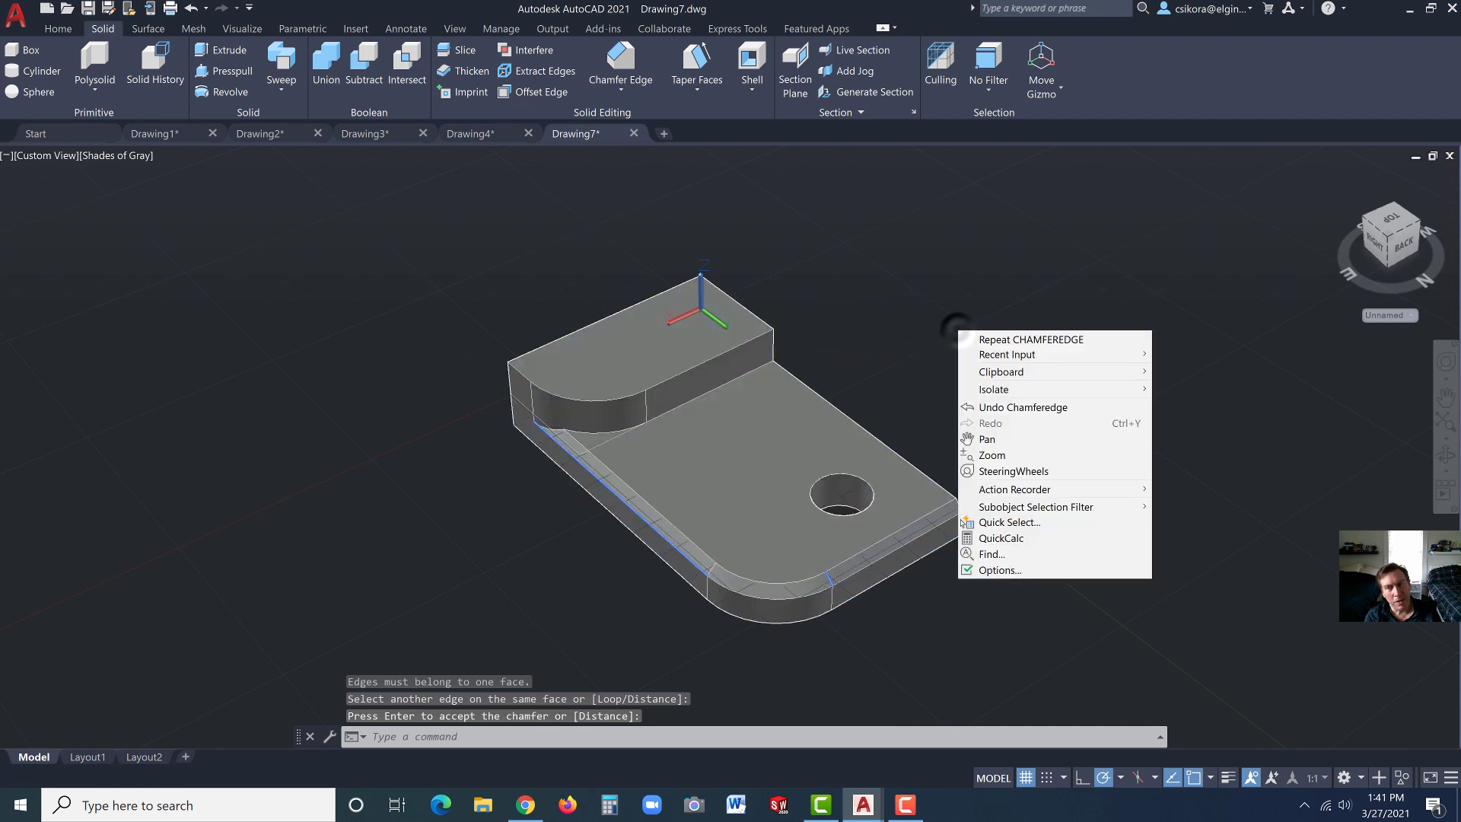
click(983, 339)
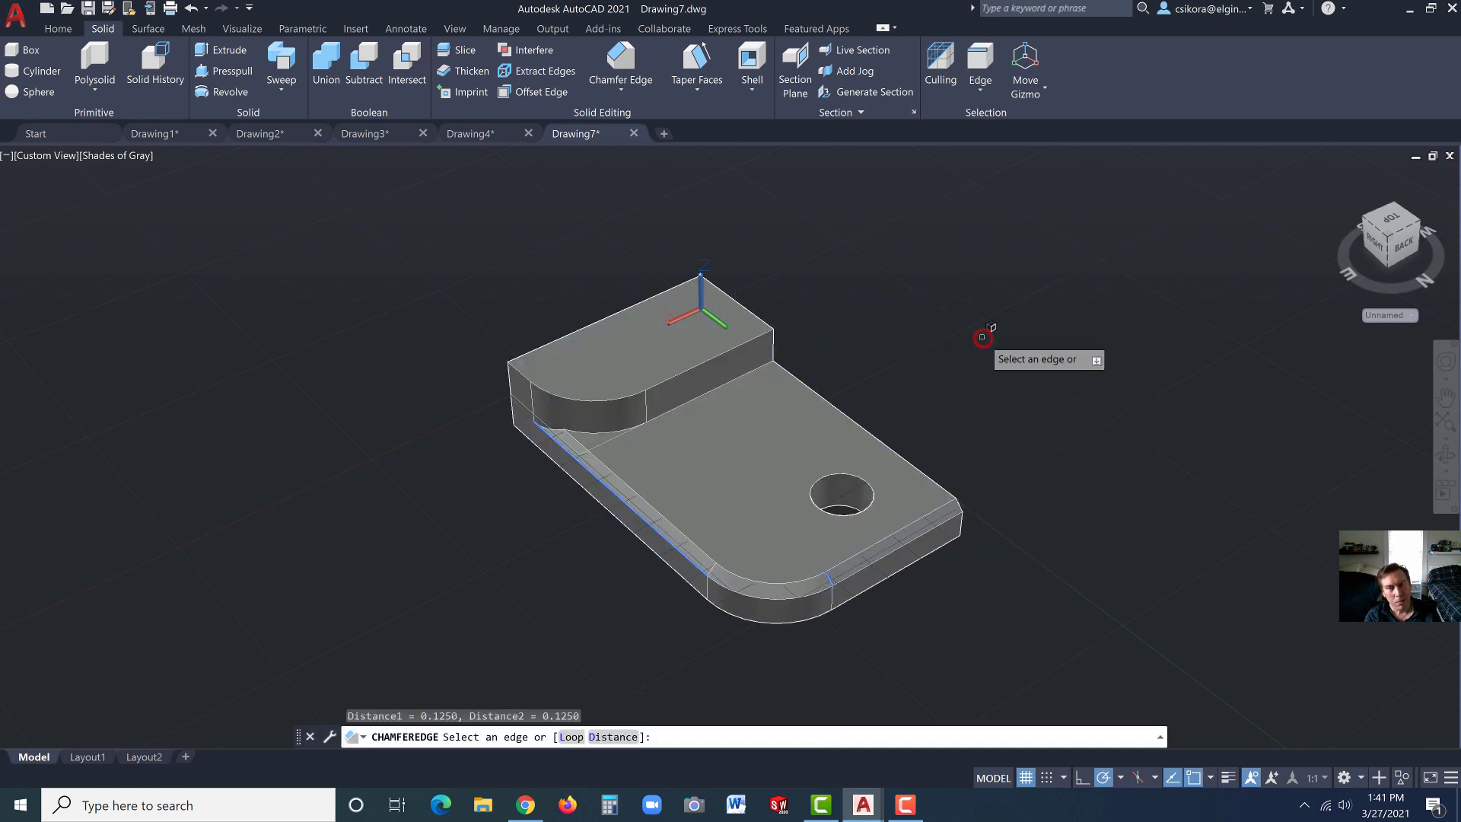
click(758, 338)
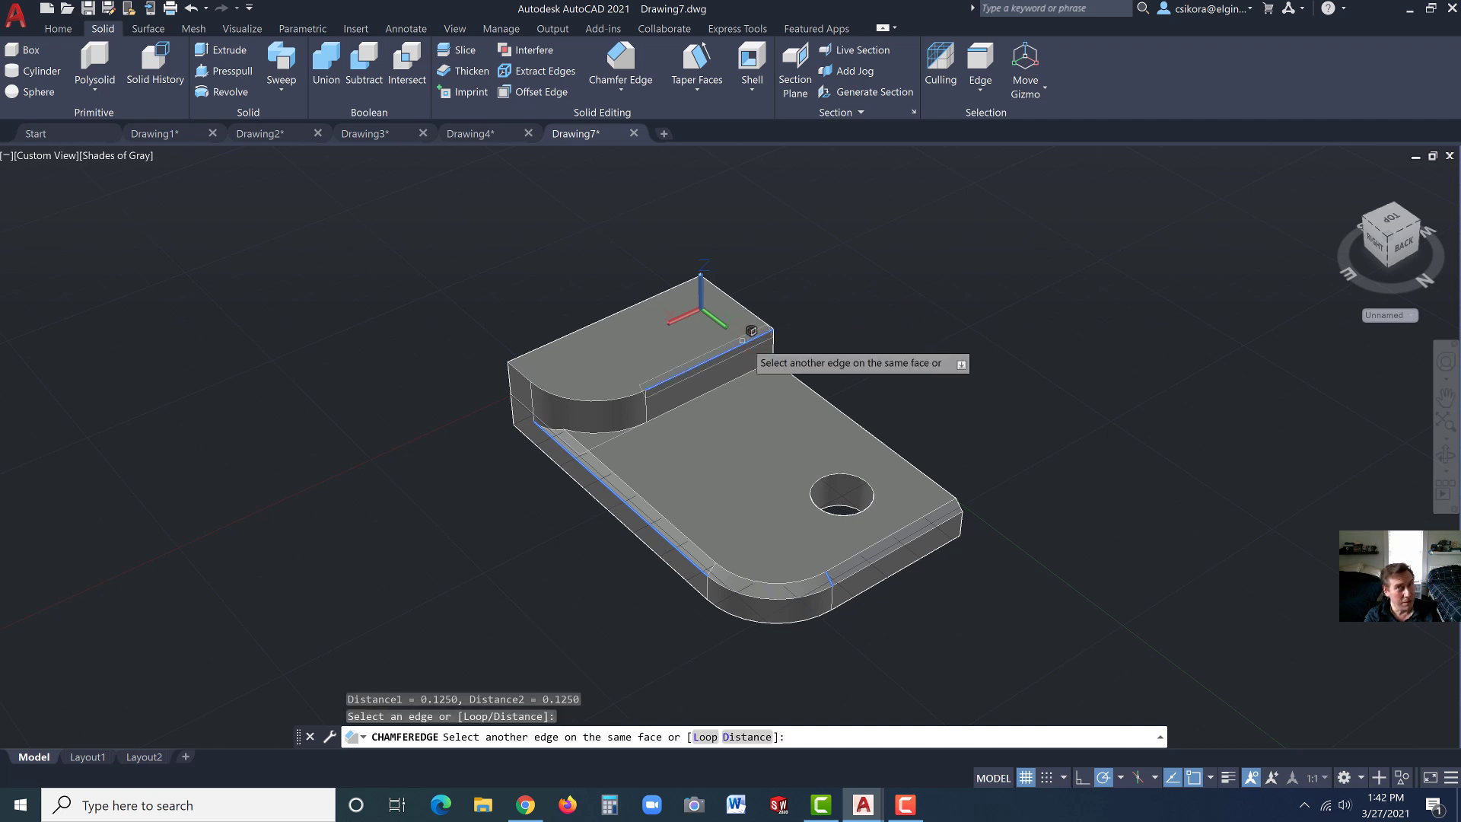
click(605, 400)
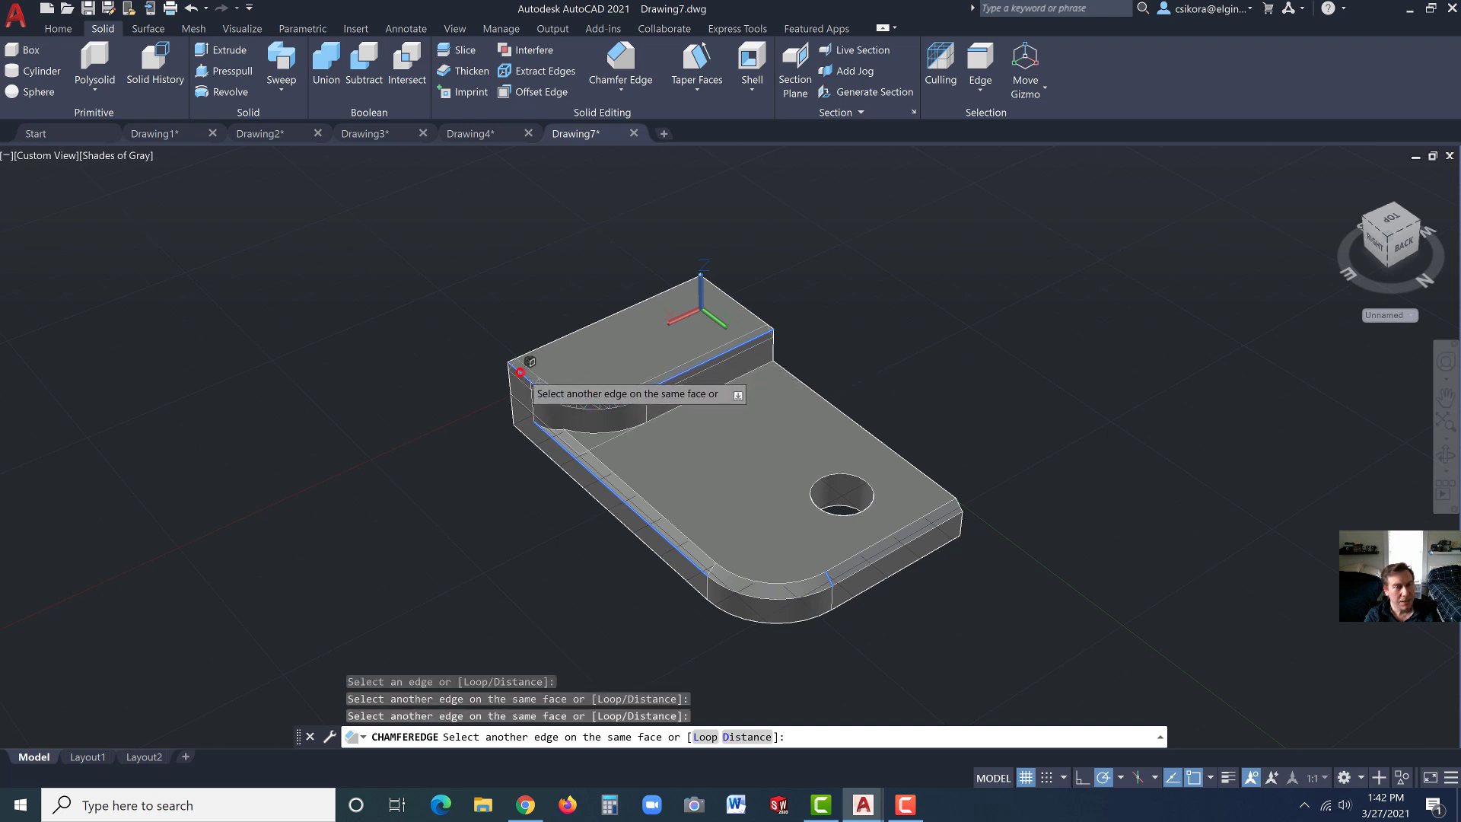
key(Return)
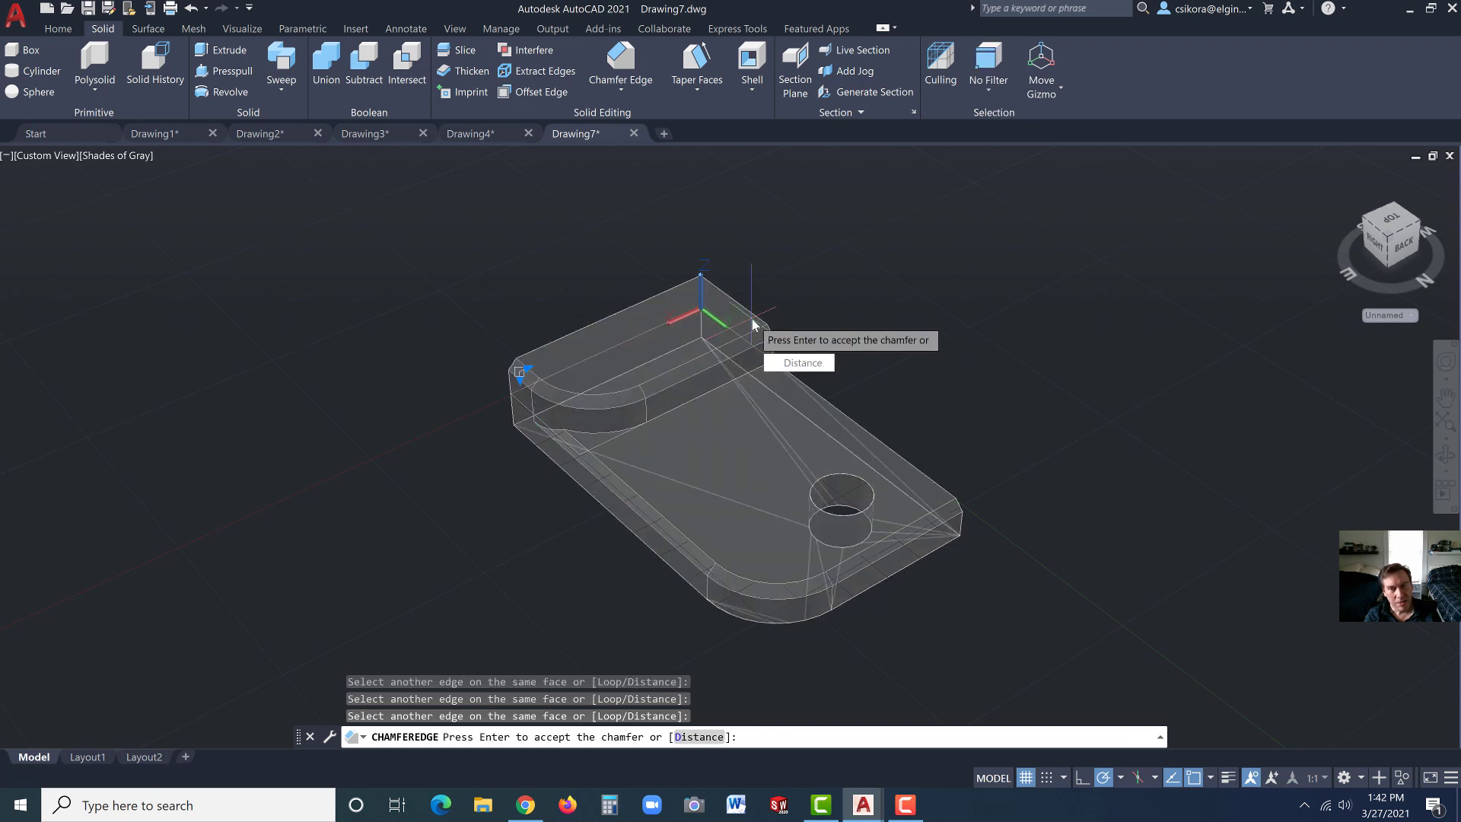
key(Return)
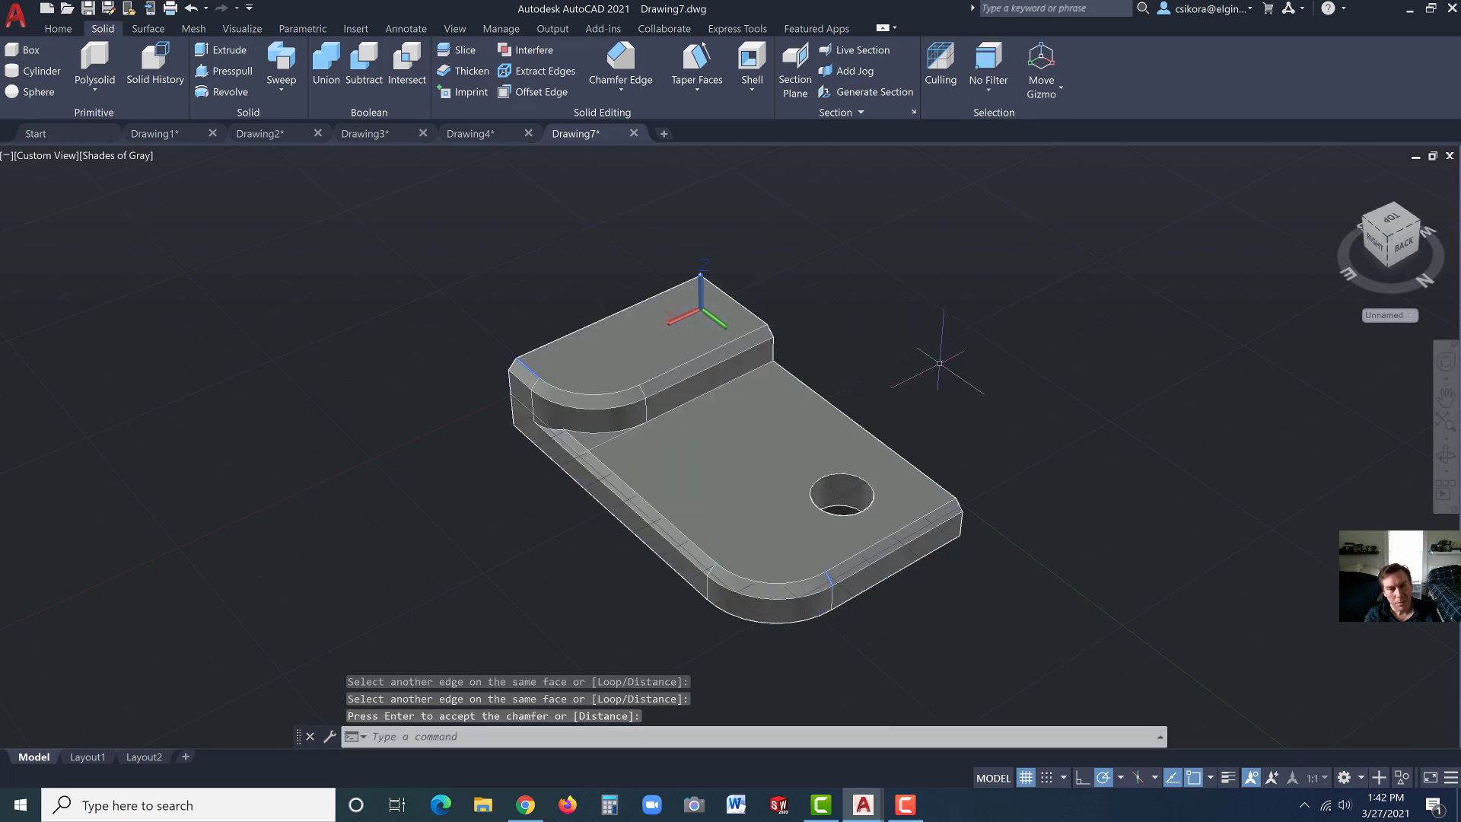
key(Escape)
key(Escape)
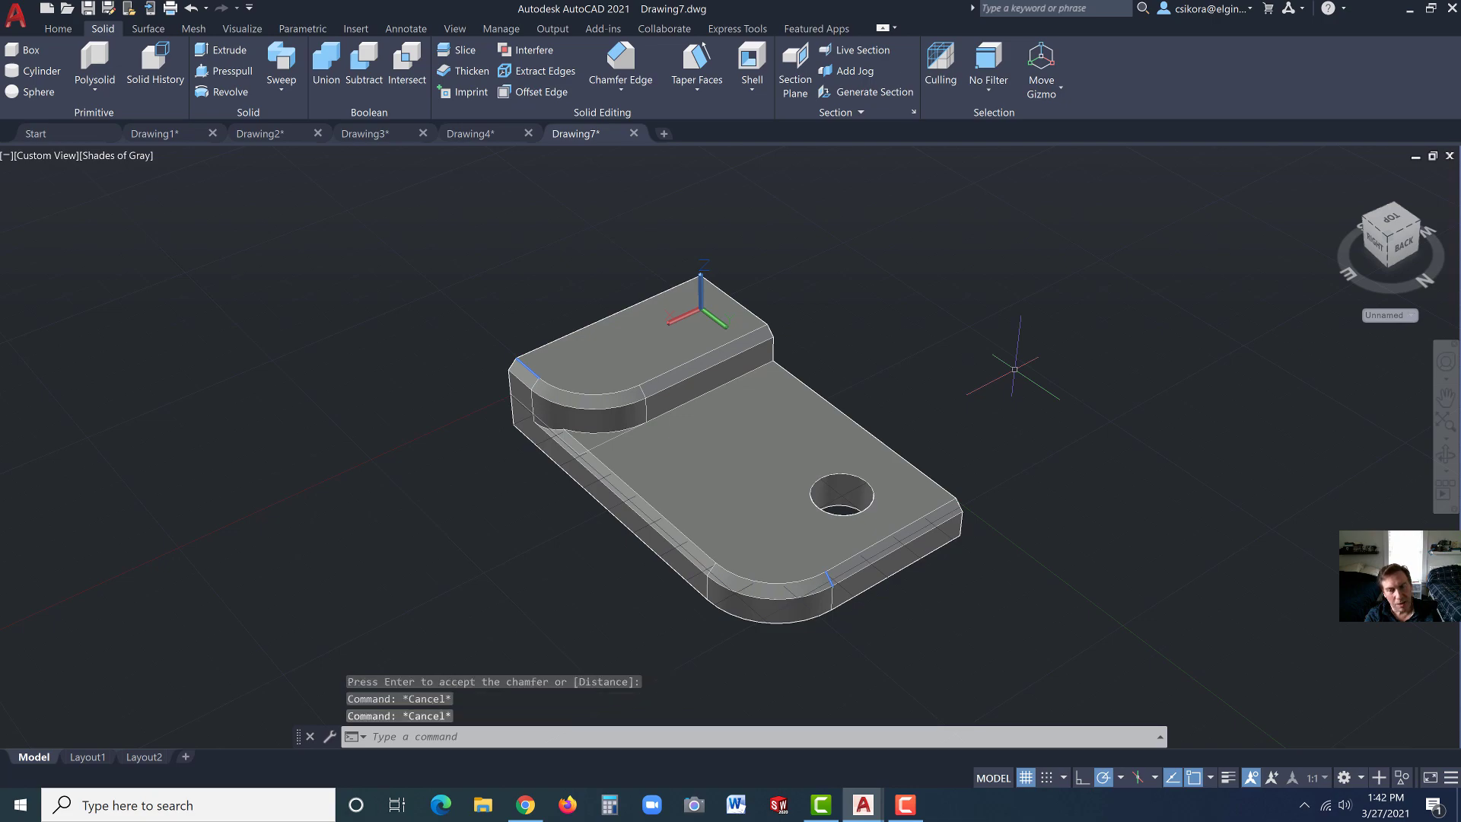
Pan, clear the selection, and orbit beneath the plate to show its underside
mouse_move(995, 375)
middle_down()
mouse_move(955, 371)
mouse_move(978, 261)
mouse_move(944, 349)
mouse_move(678, 219)
mouse_move(971, 380)
middle_up()
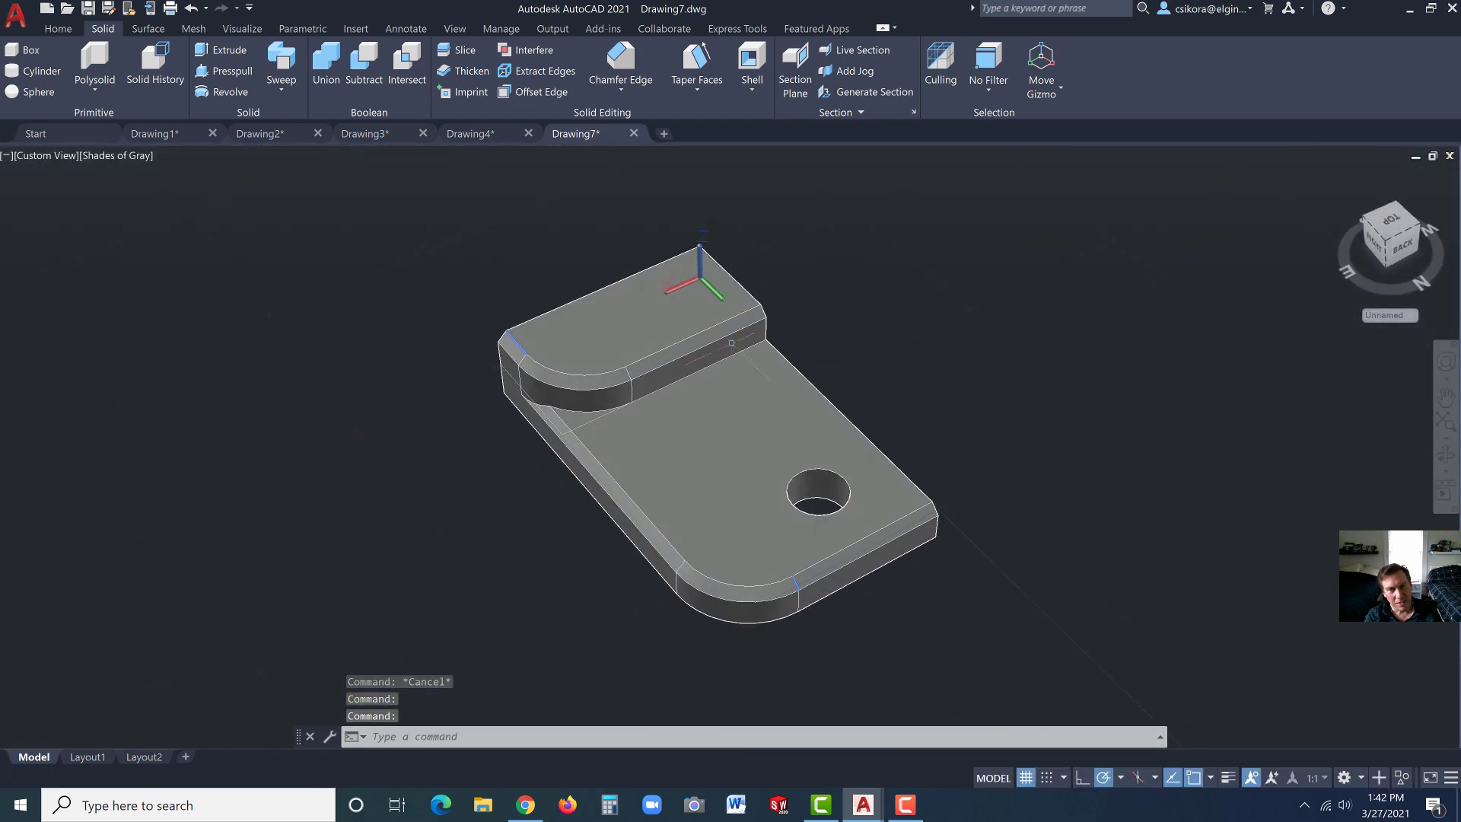
click(560, 356)
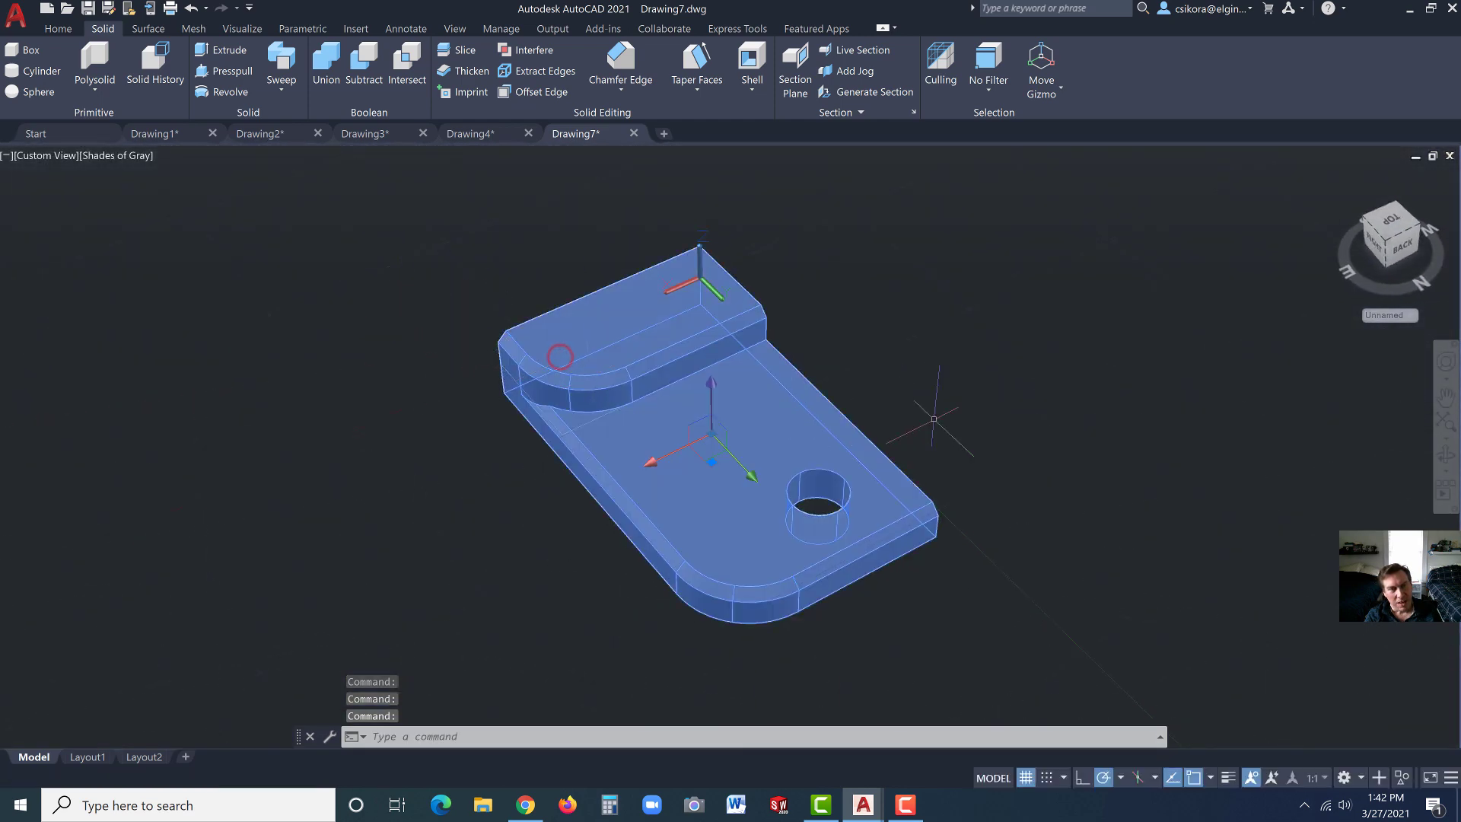
click(985, 408)
key(Escape)
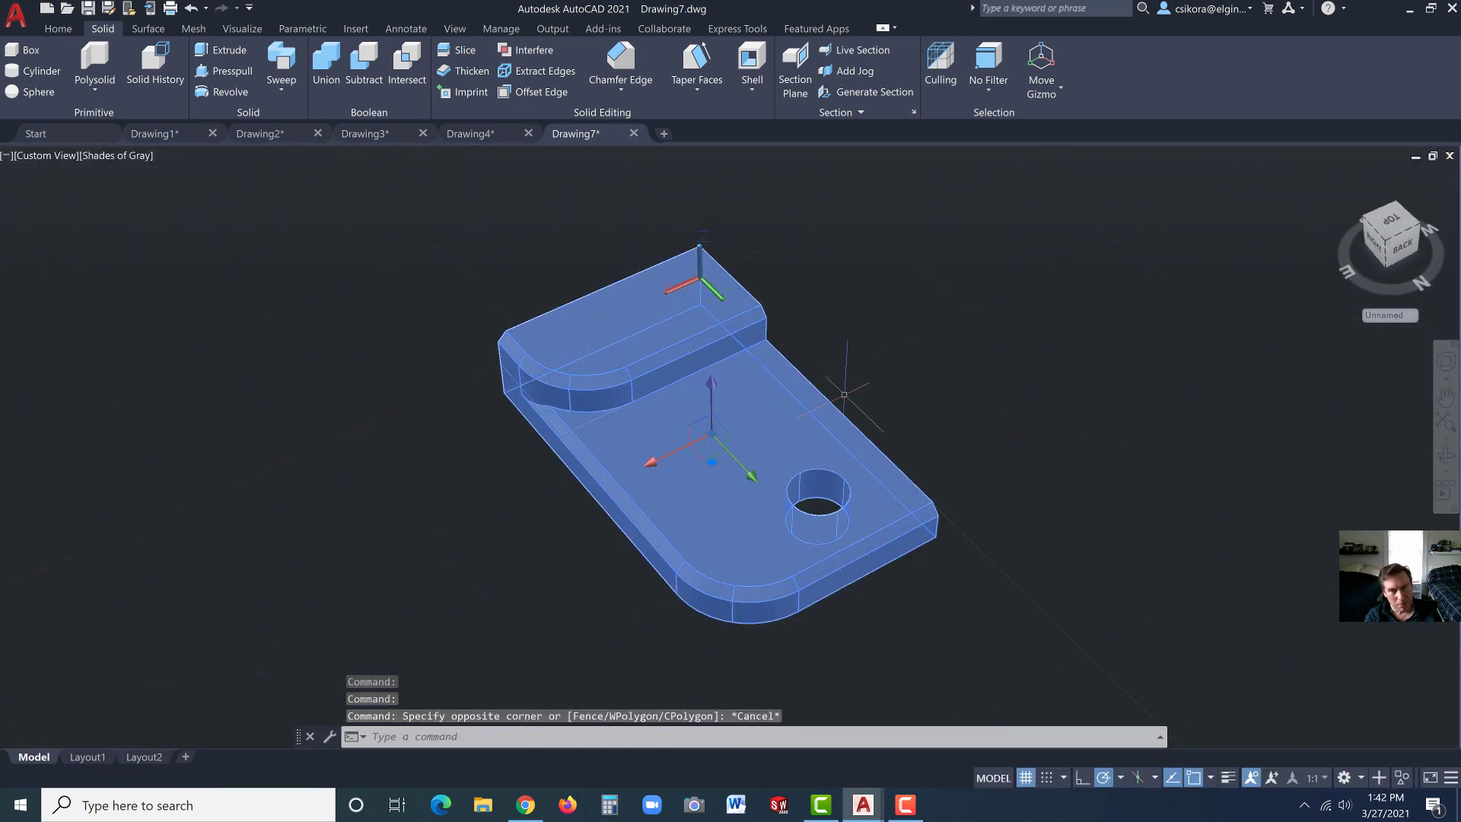
key(Escape)
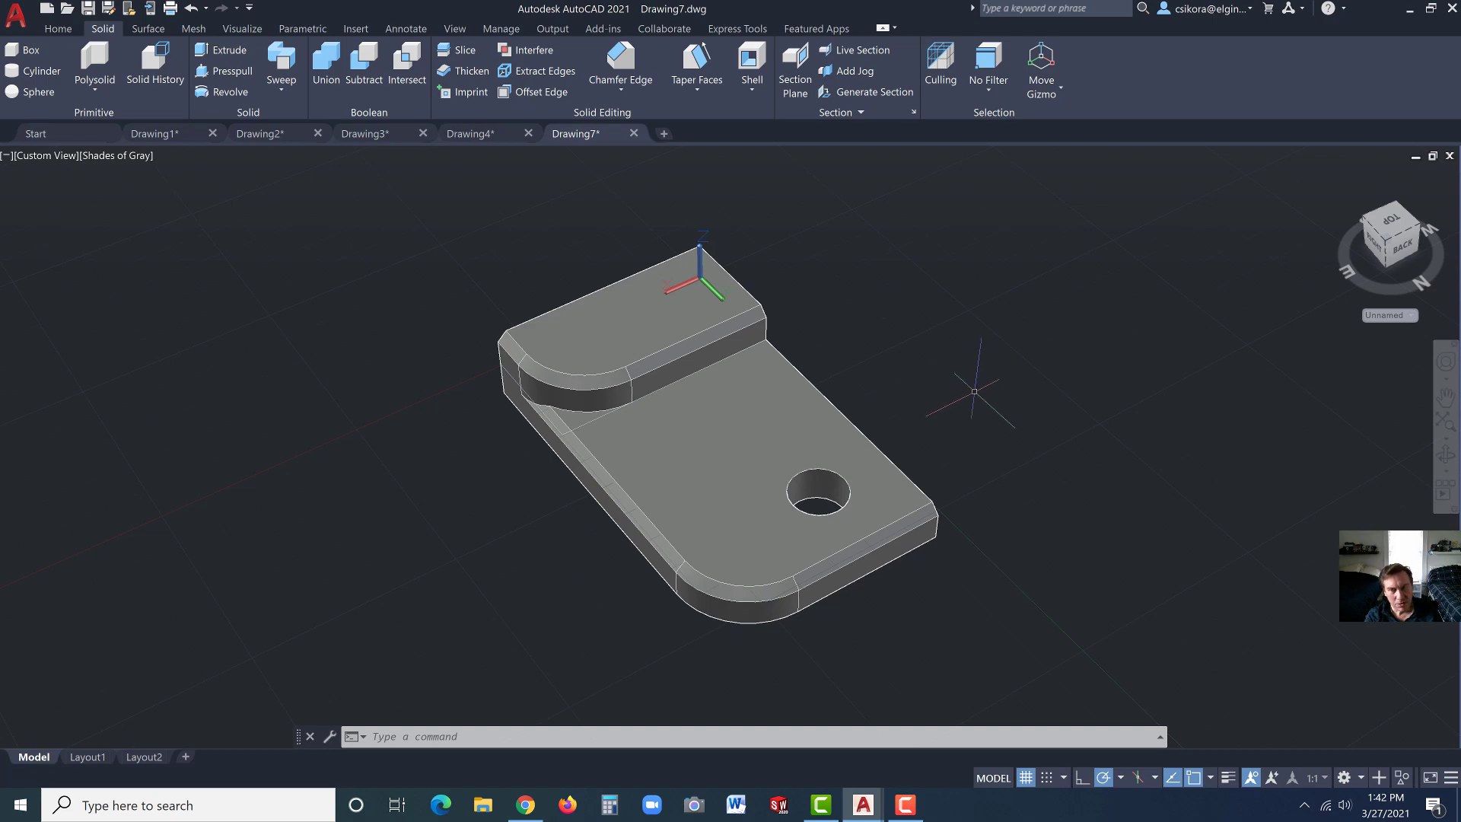
shift+middle_drag(972, 395, 499, 191)
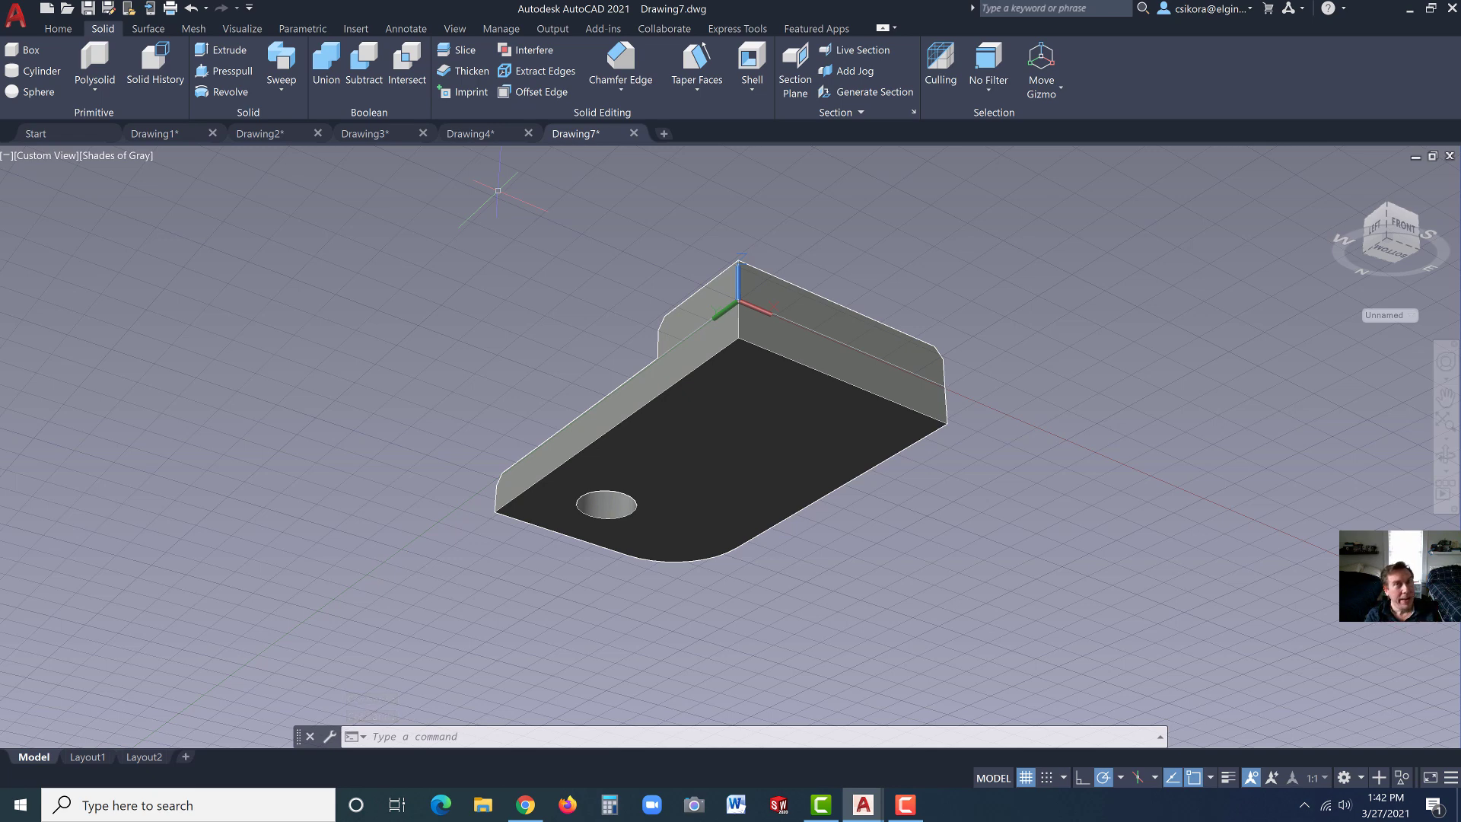
Start Shell on the plate and mark its underside, side and back faces for removal
click(750, 66)
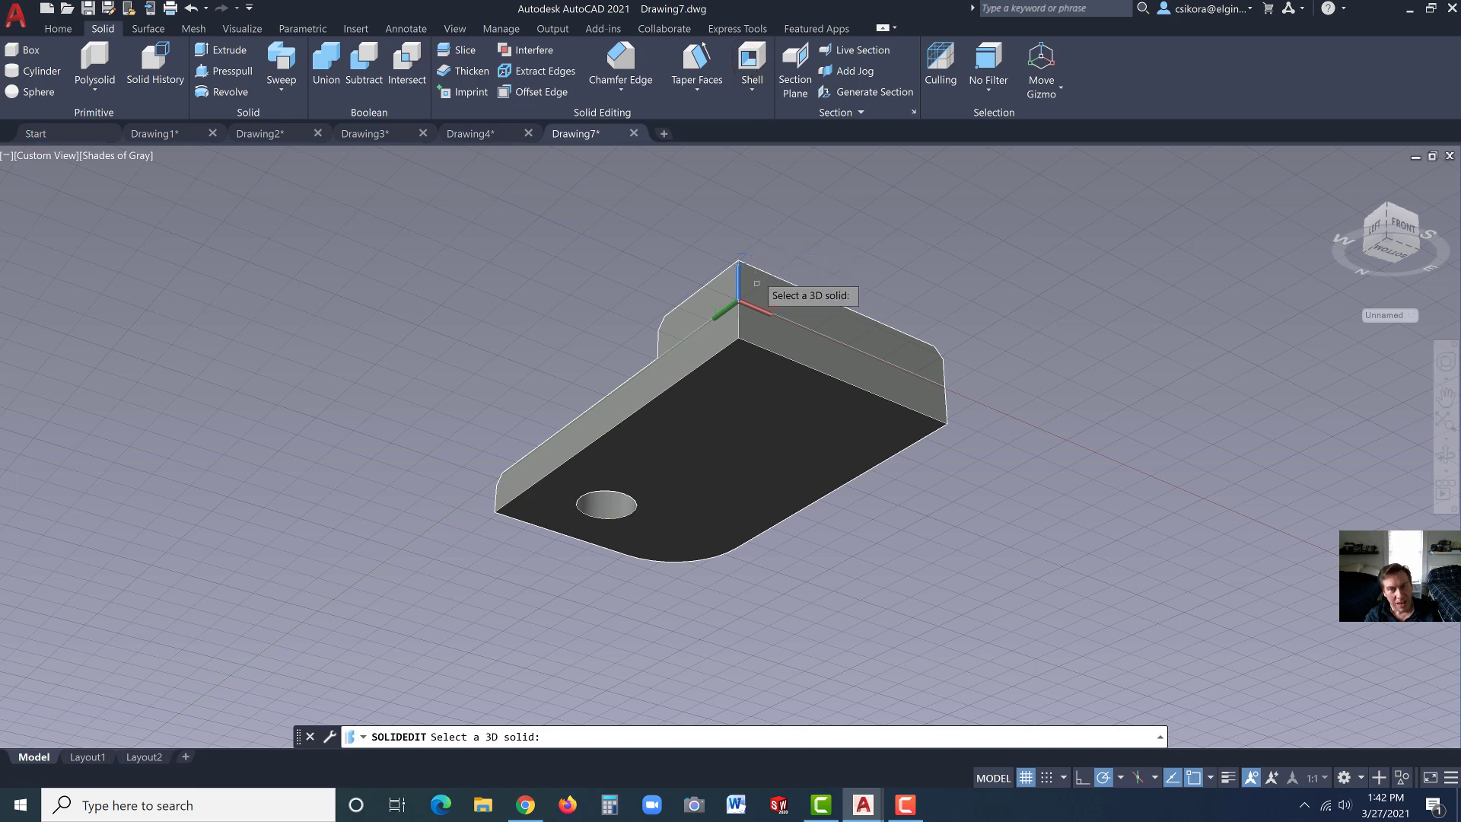
click(737, 404)
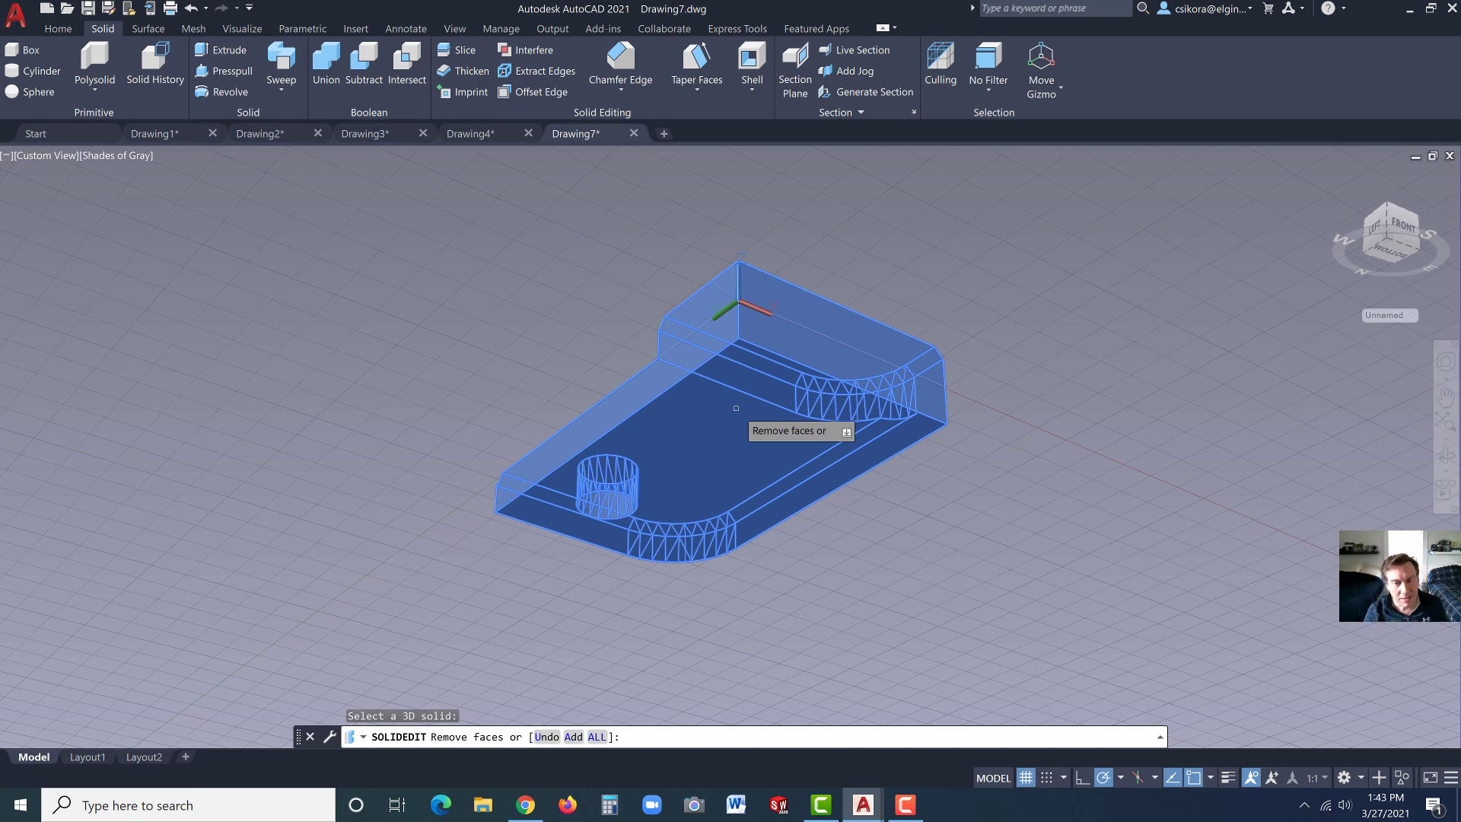
click(696, 459)
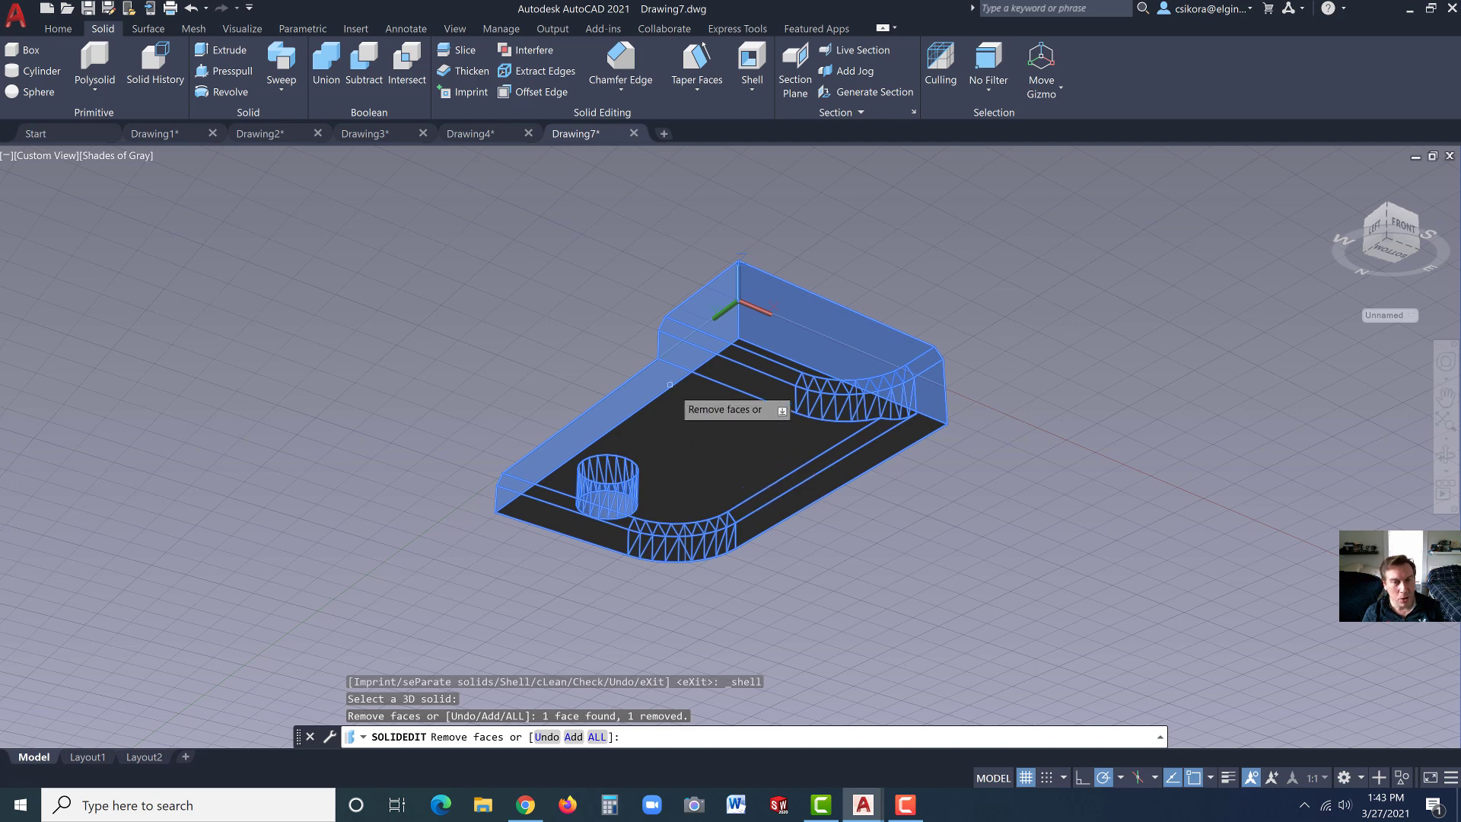
click(661, 374)
click(660, 374)
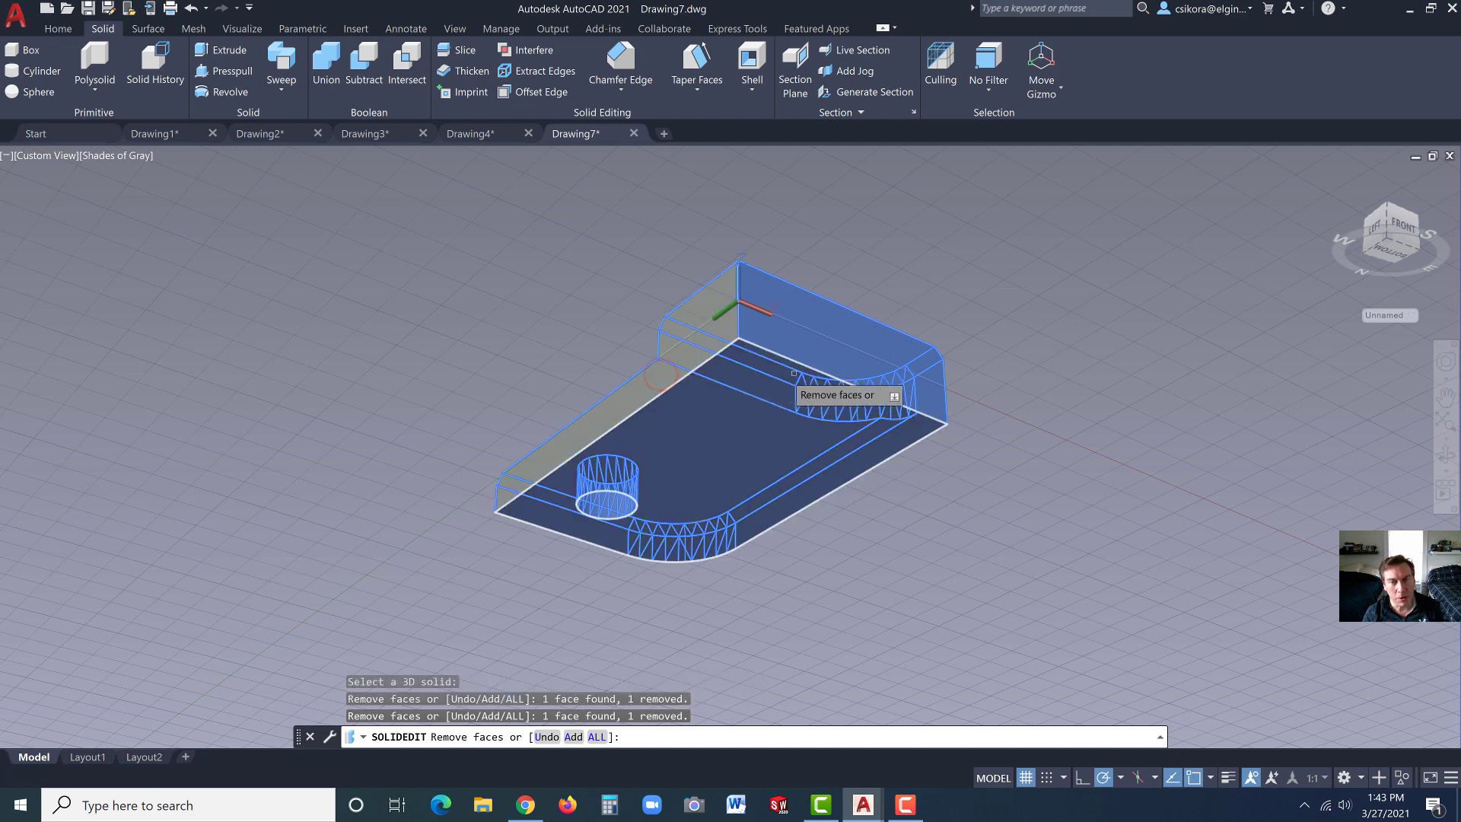
click(803, 340)
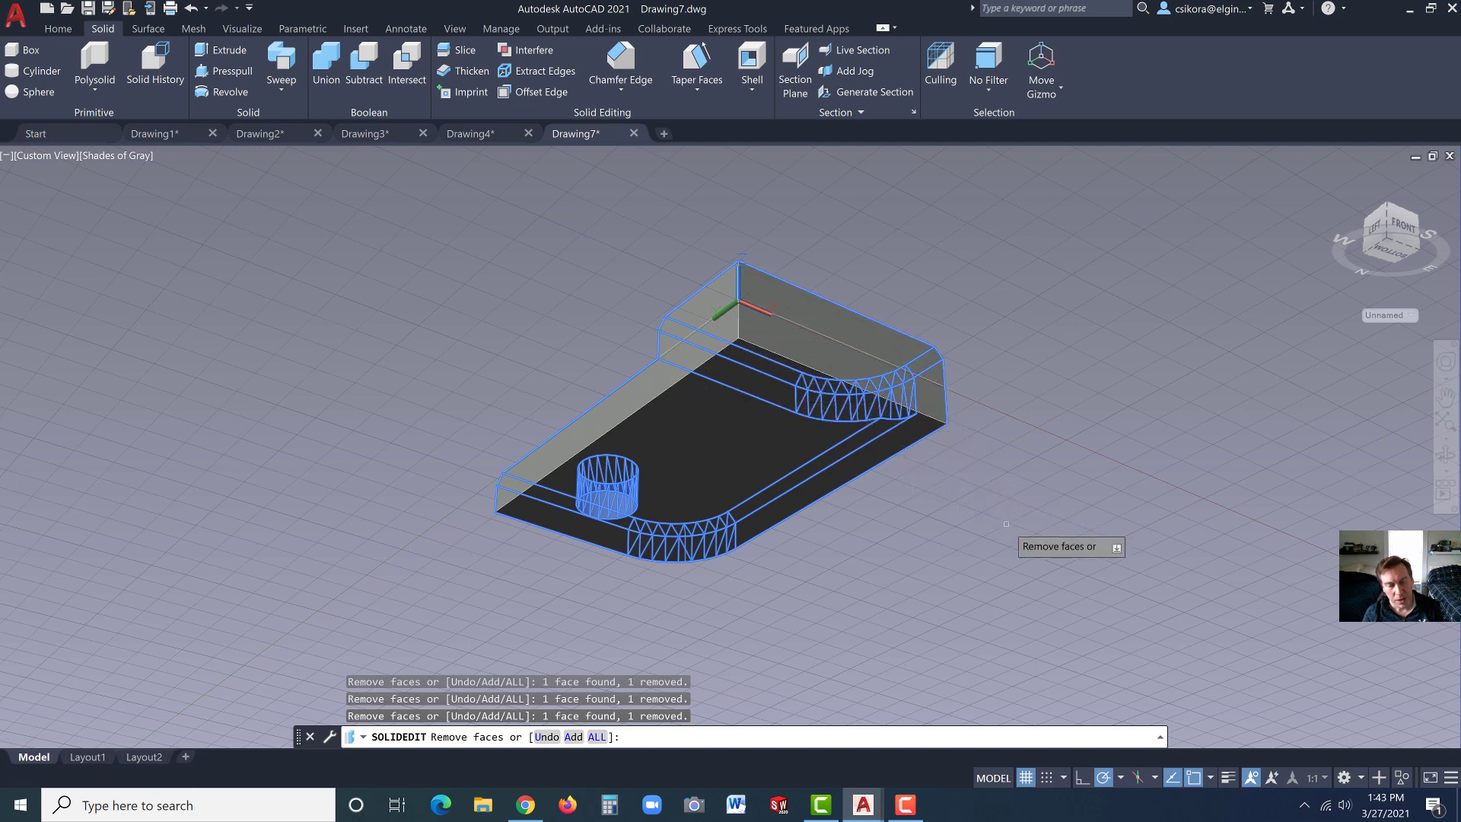
Apply a .06 shell offset, exit SOLIDEDIT, and orbit back to a view from above
key(Return)
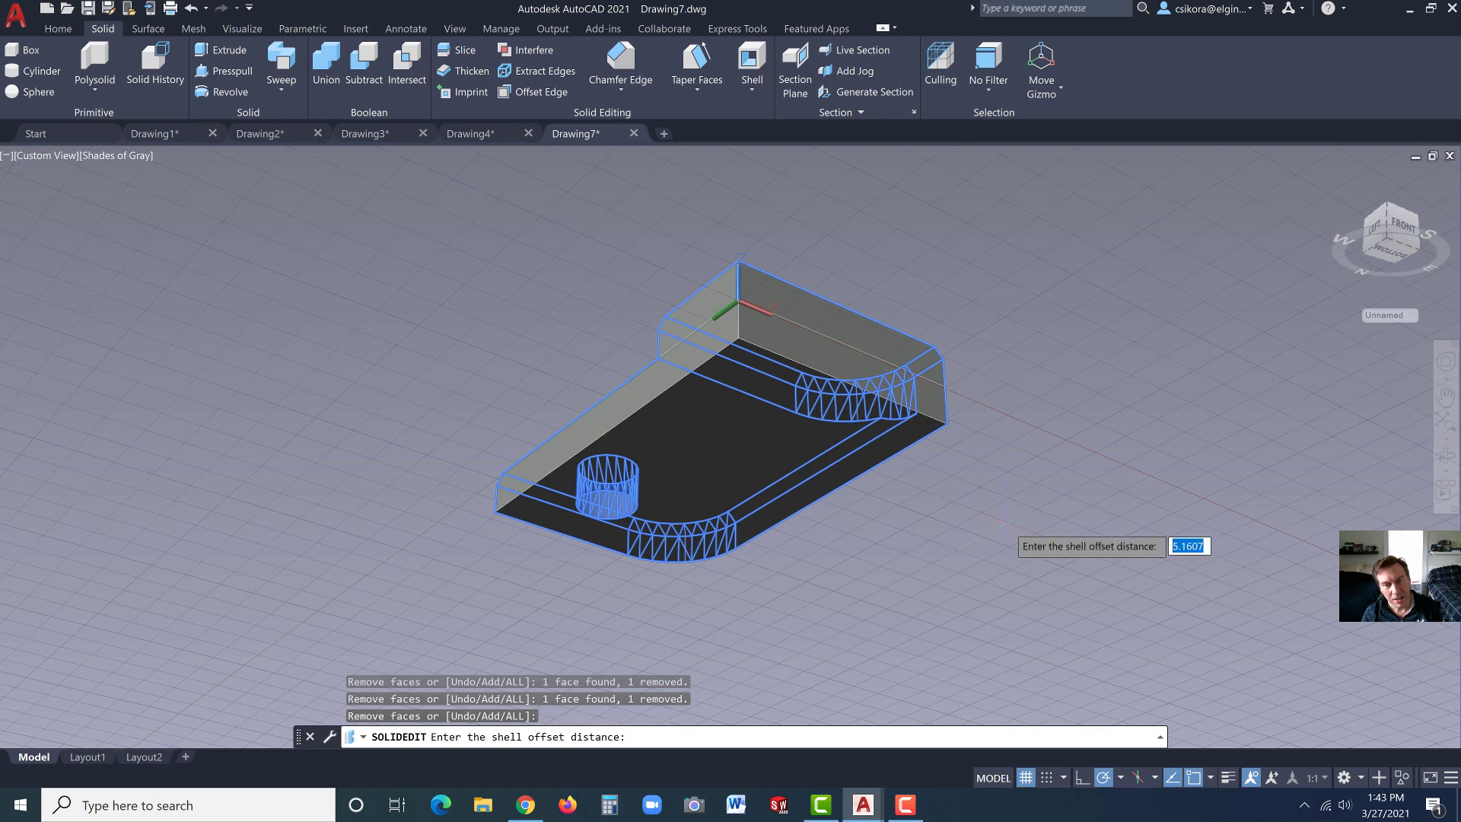
key(Return)
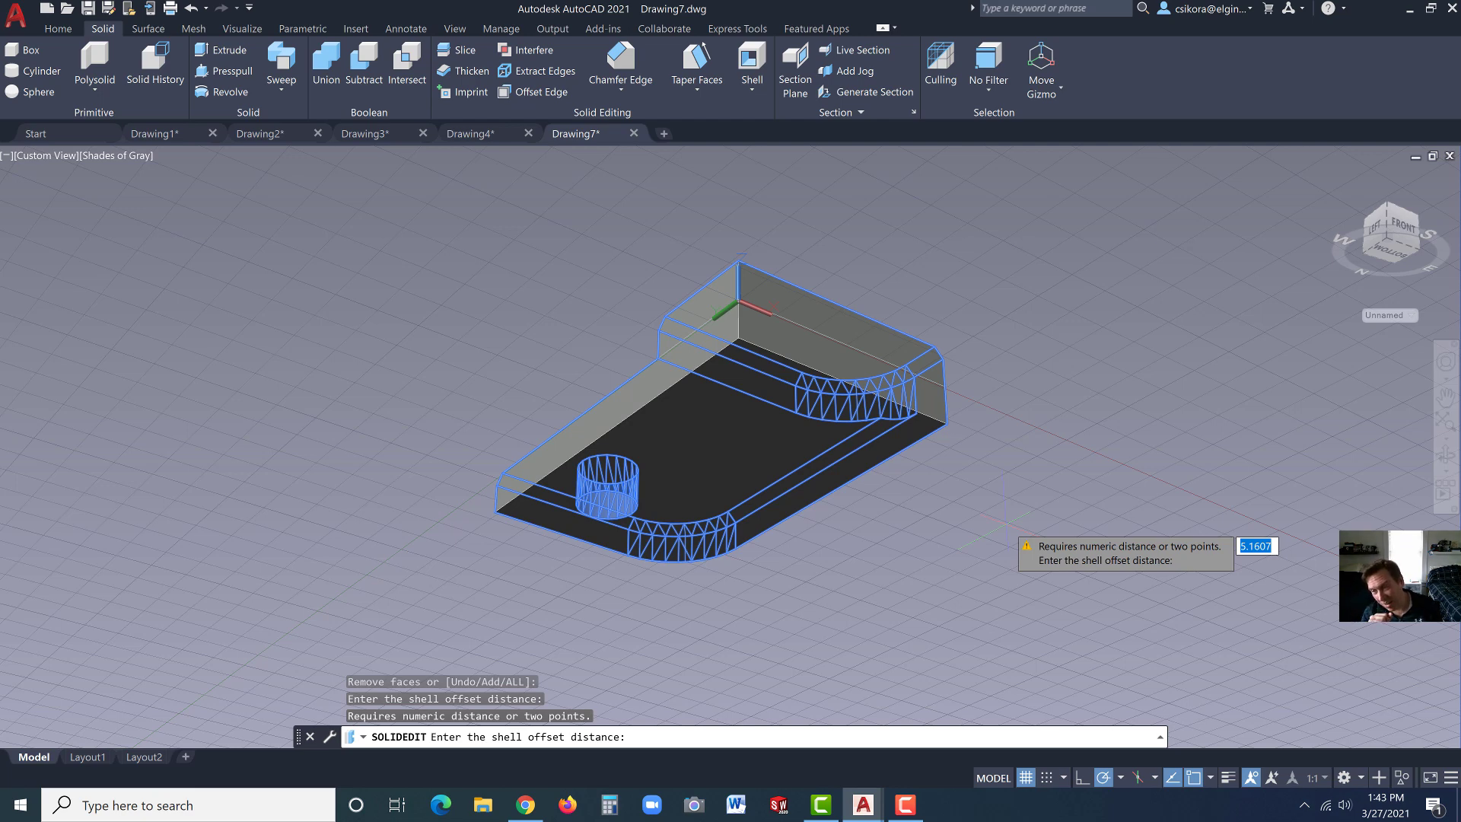
text(.06)
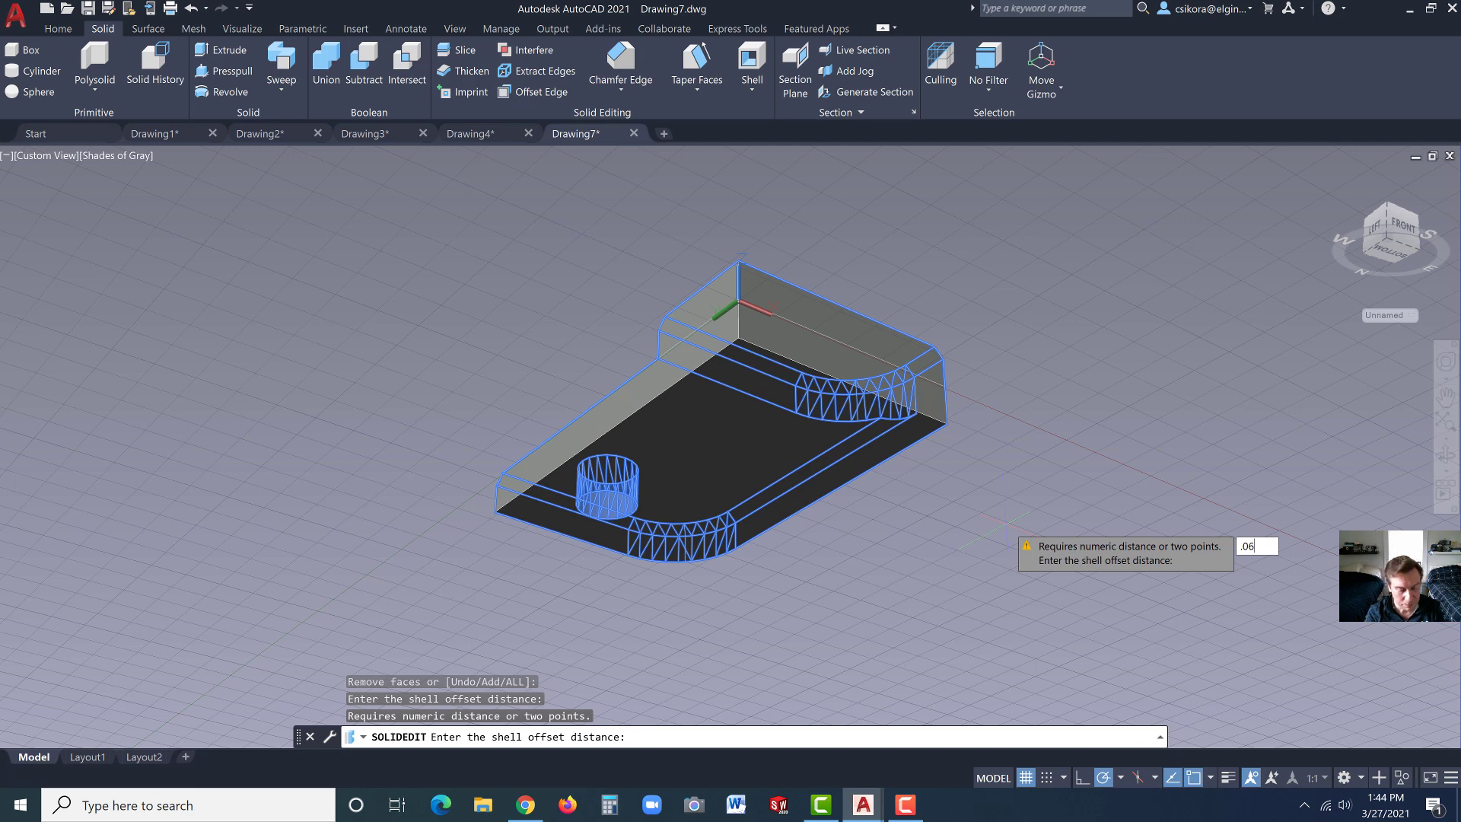
key(Return)
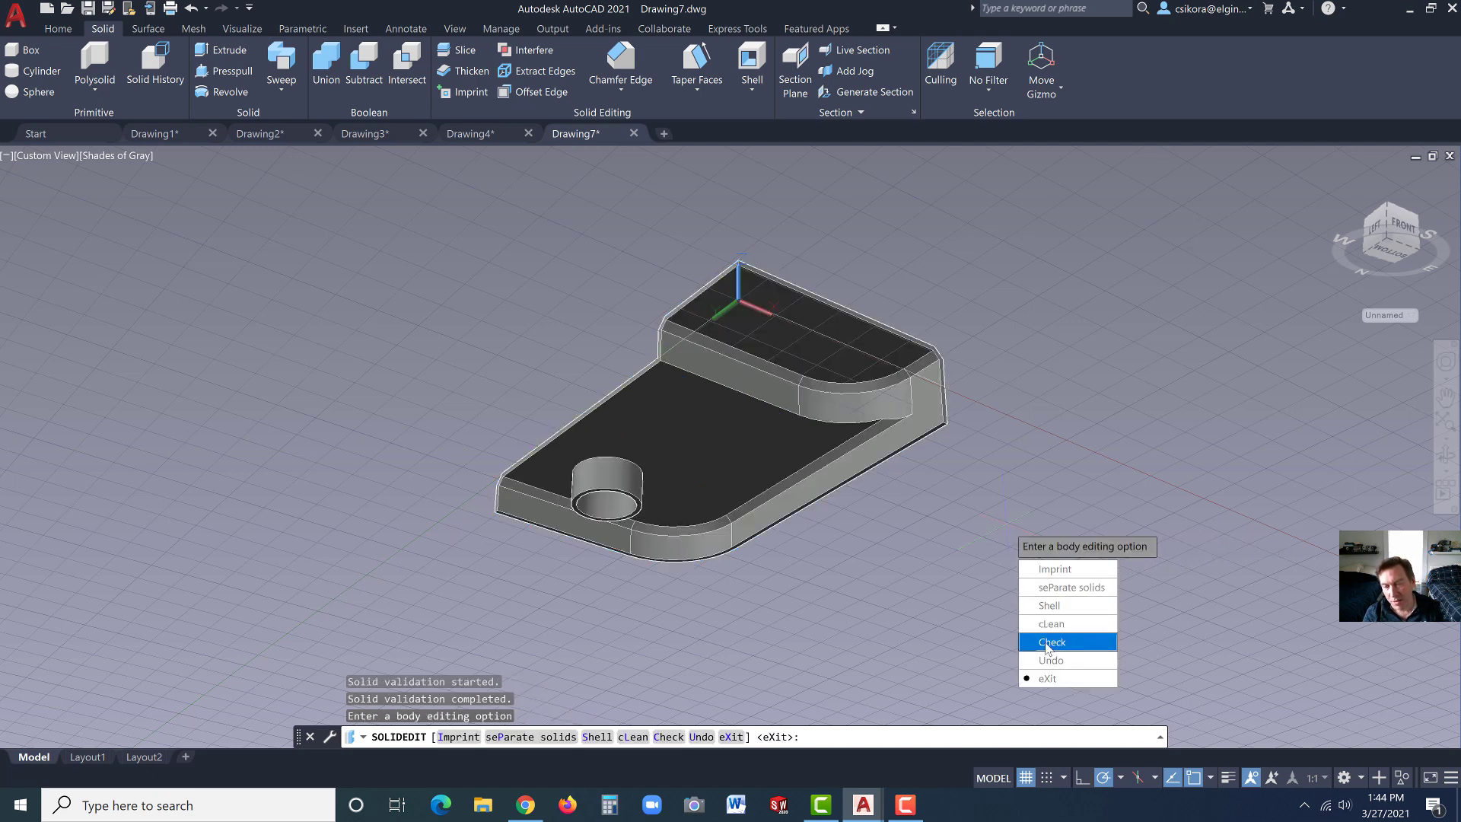
click(1047, 678)
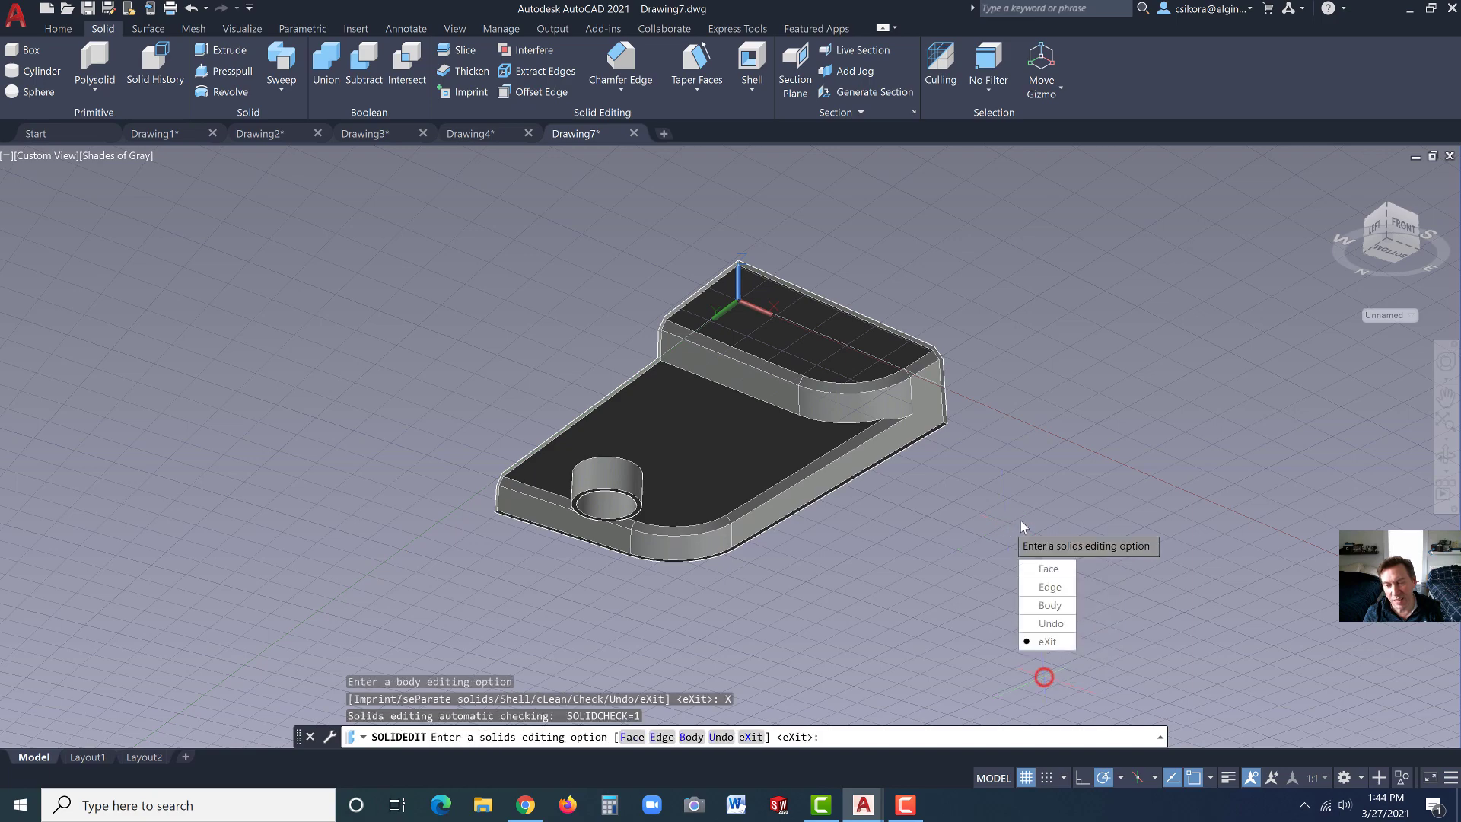
click(1048, 642)
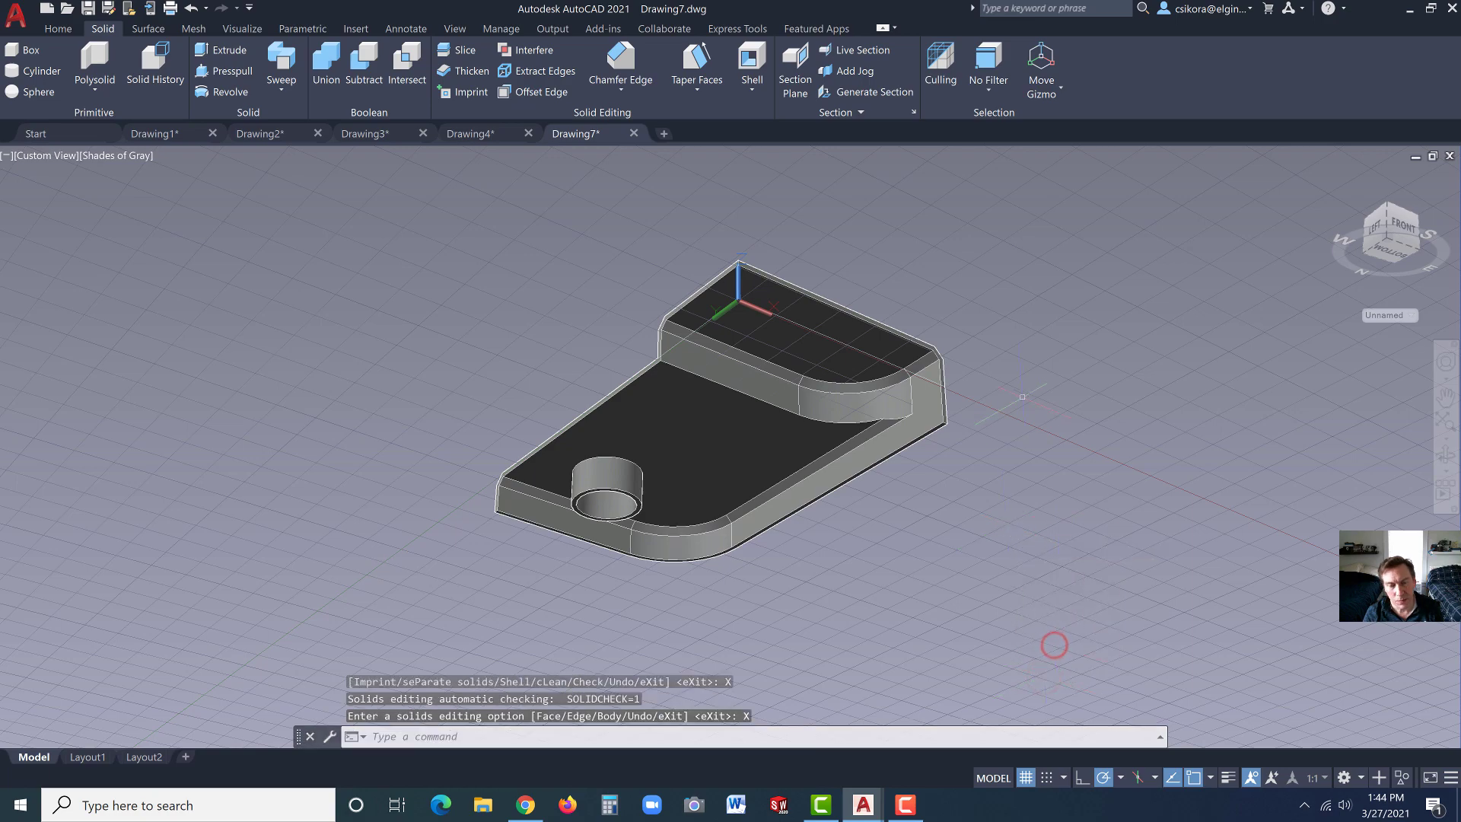
shift+middle_drag(953, 373, 472, 503)
shift+middle_drag(891, 377, 930, 404)
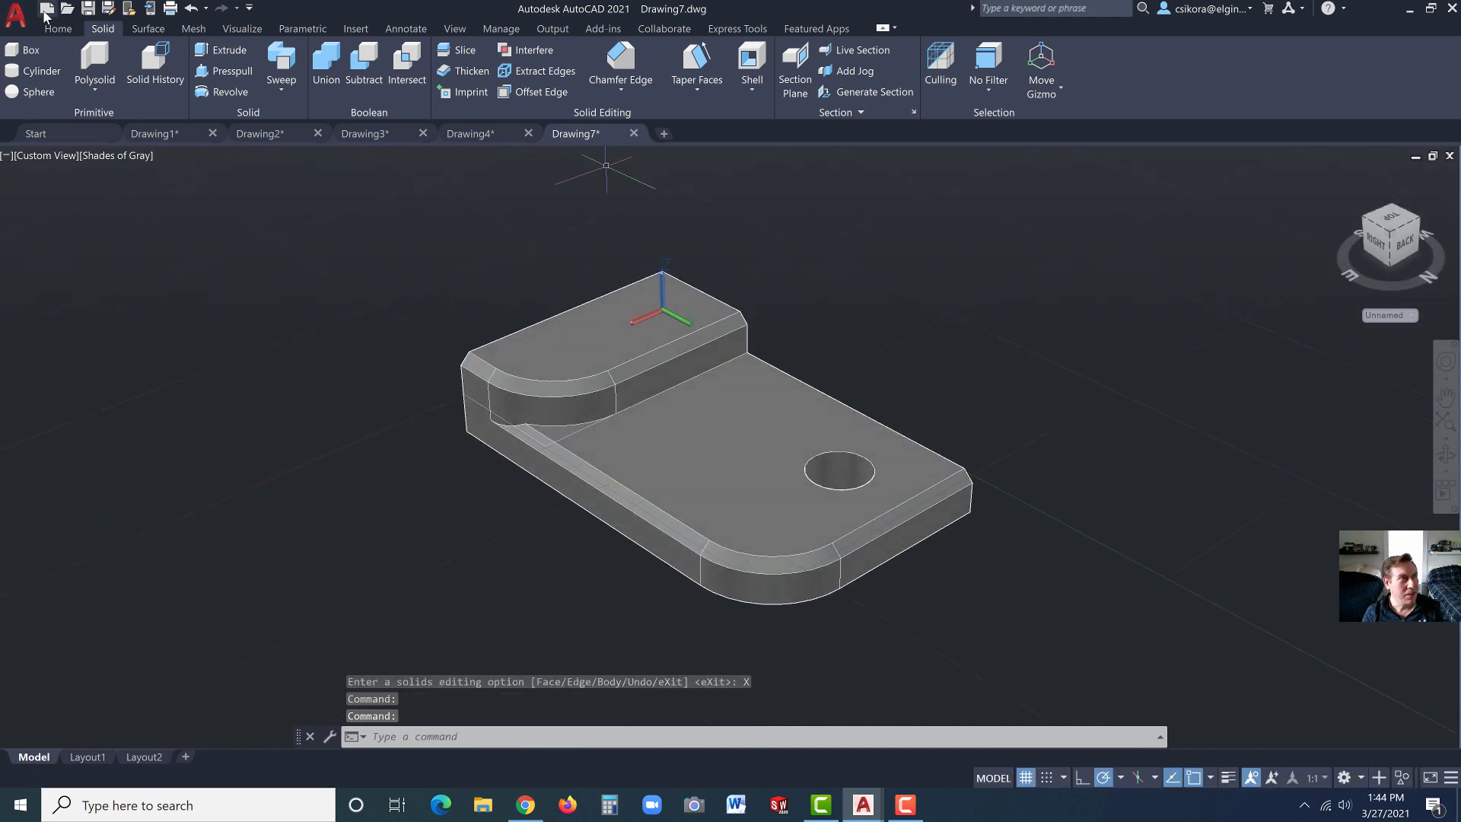
Save the drawing under the name E1.dwg, confirming replacement of the existing file
click(88, 11)
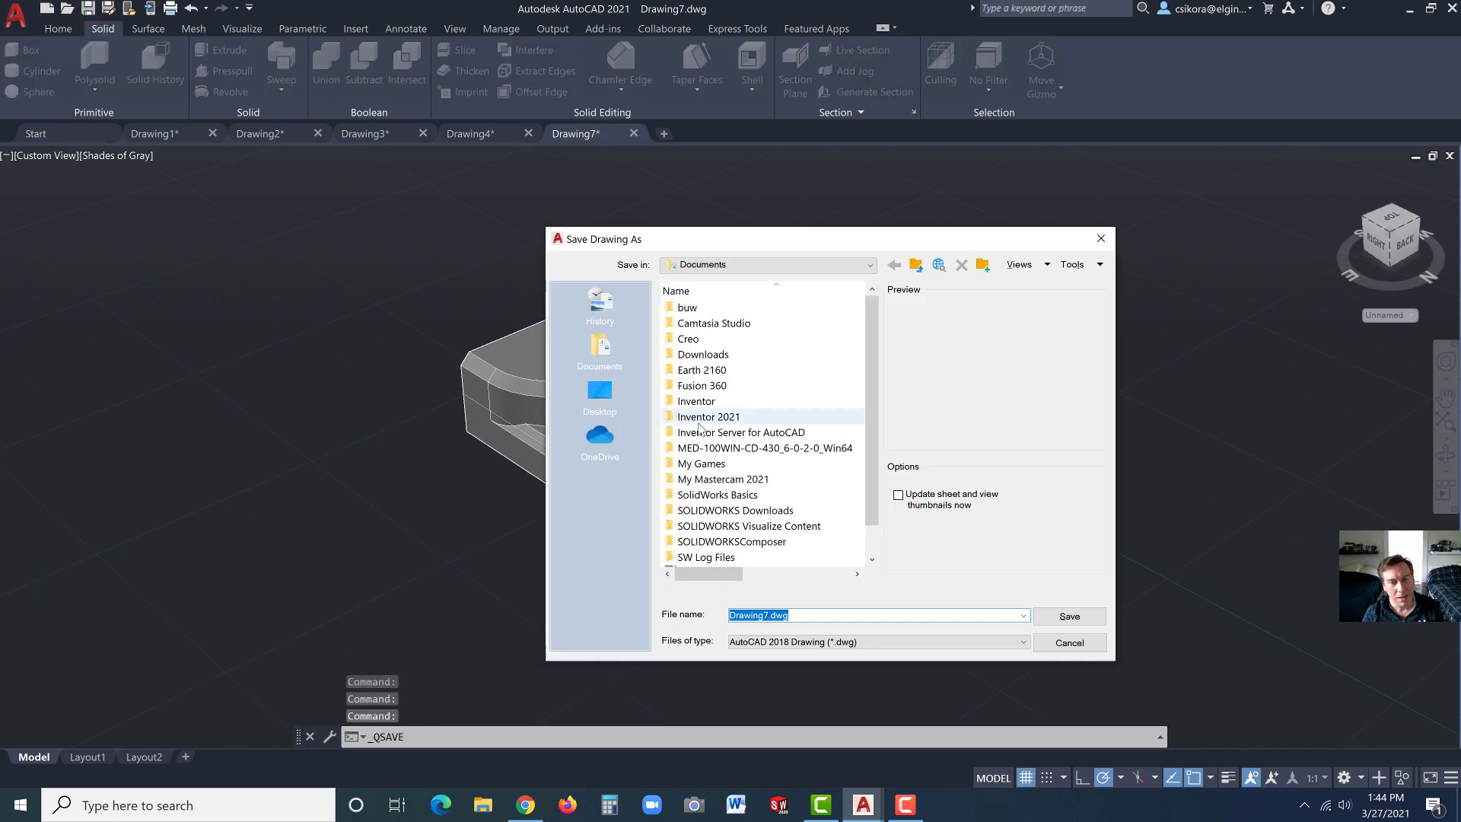
click(767, 615)
click(767, 615)
double_click(766, 614)
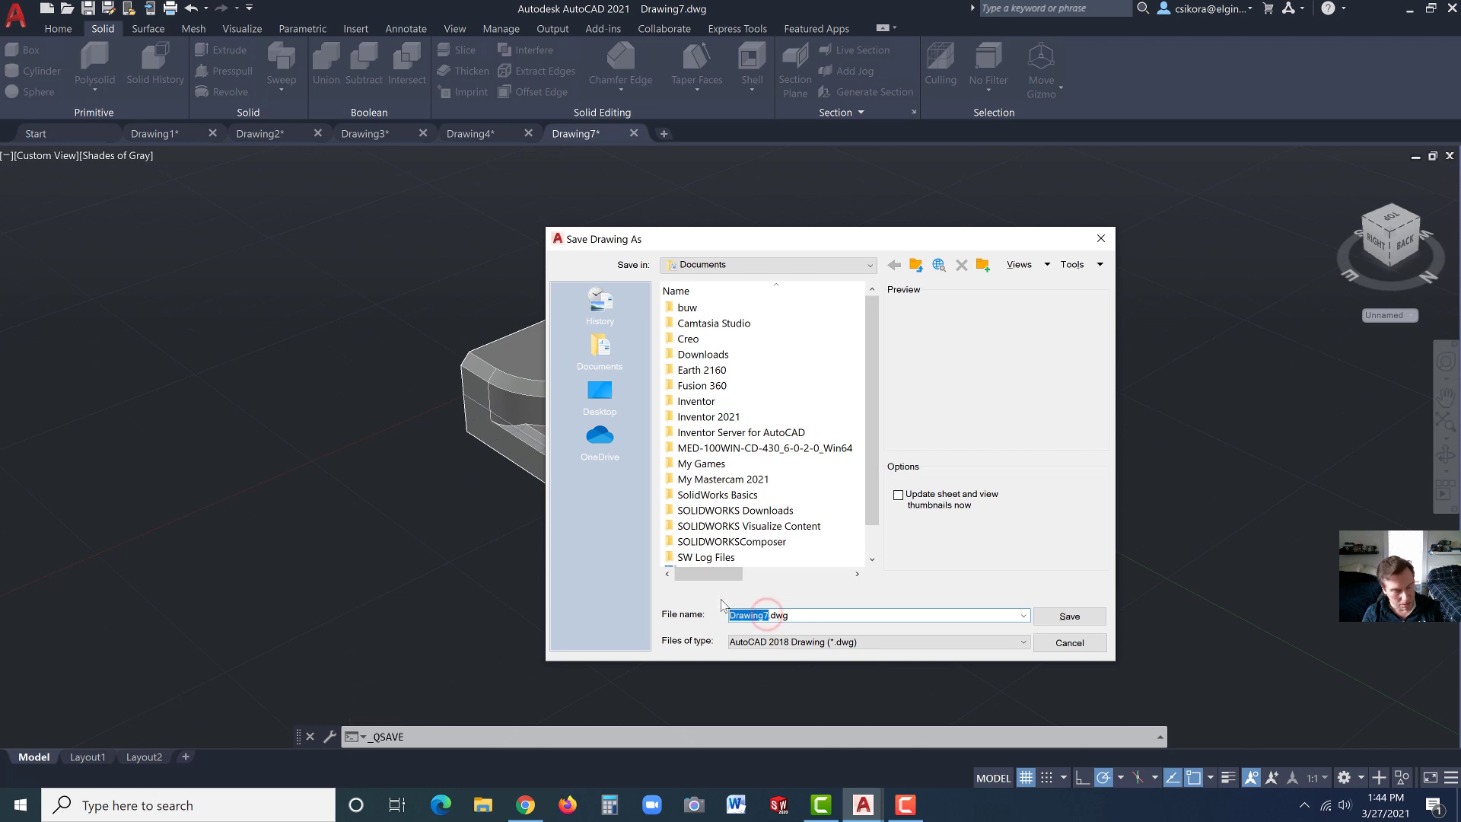
text(e1)
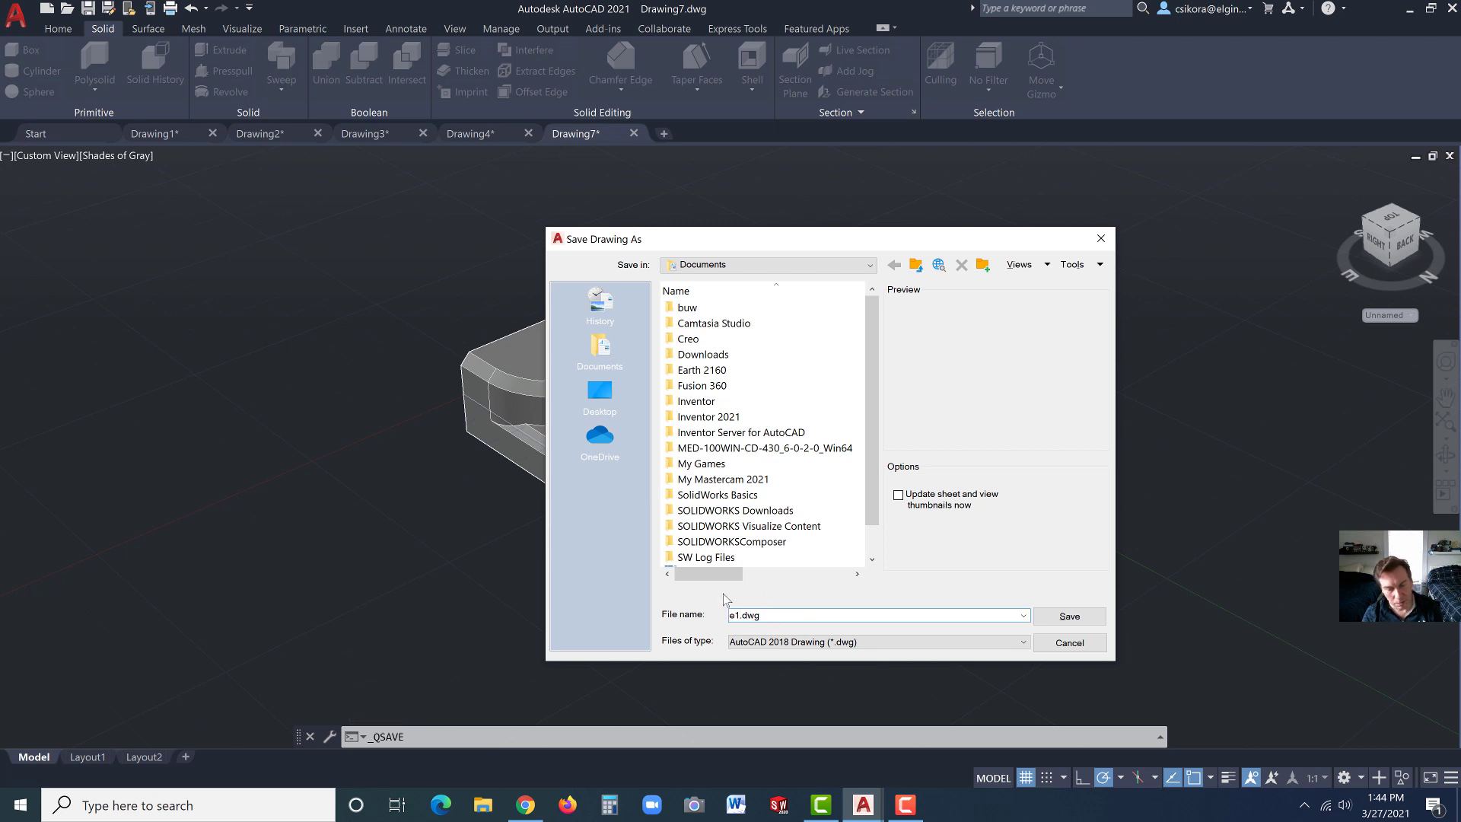
key(BackSpace)
key(BackSpace)
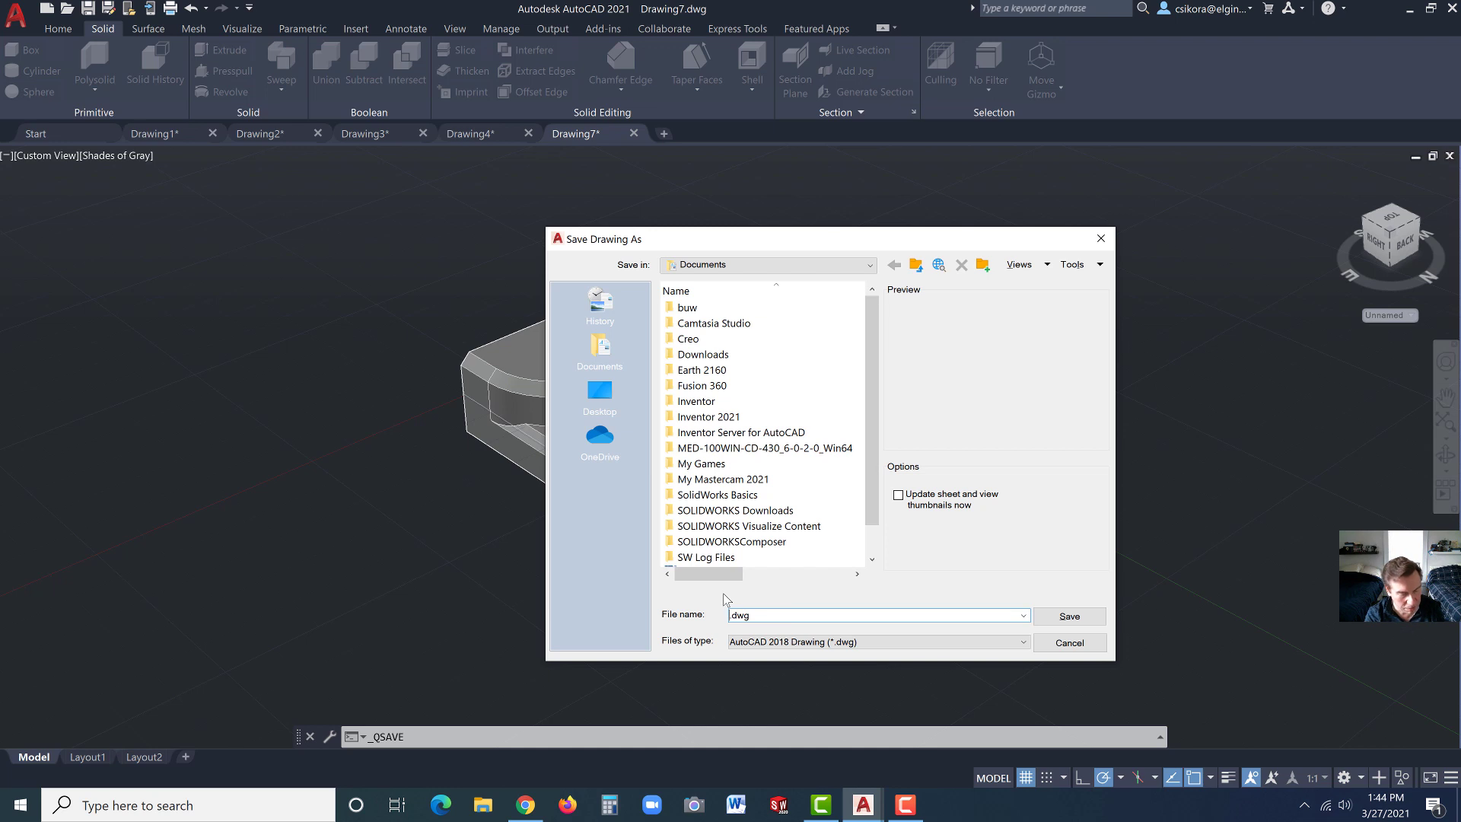
text(E1)
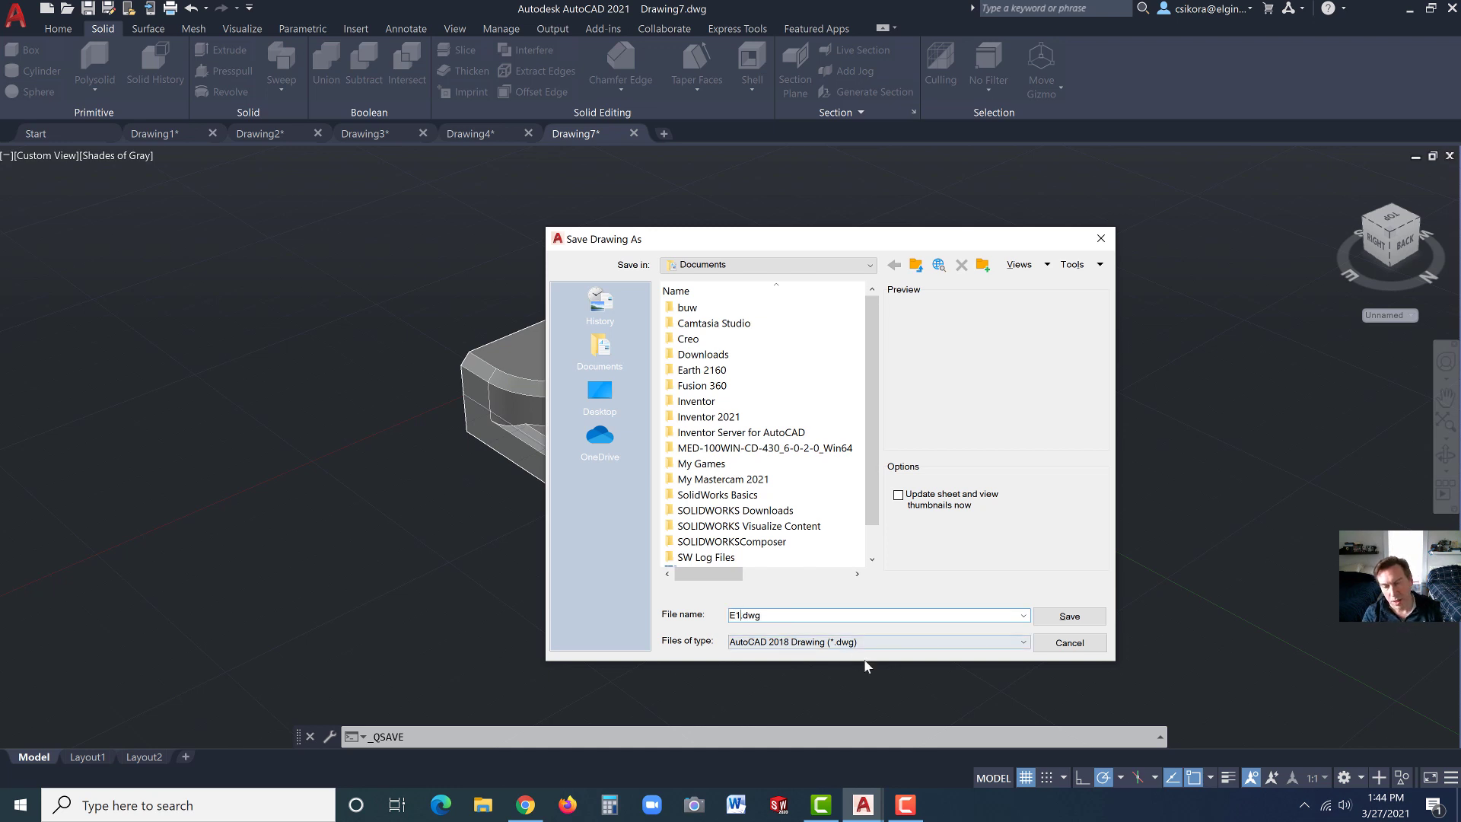
click(1065, 618)
click(787, 483)
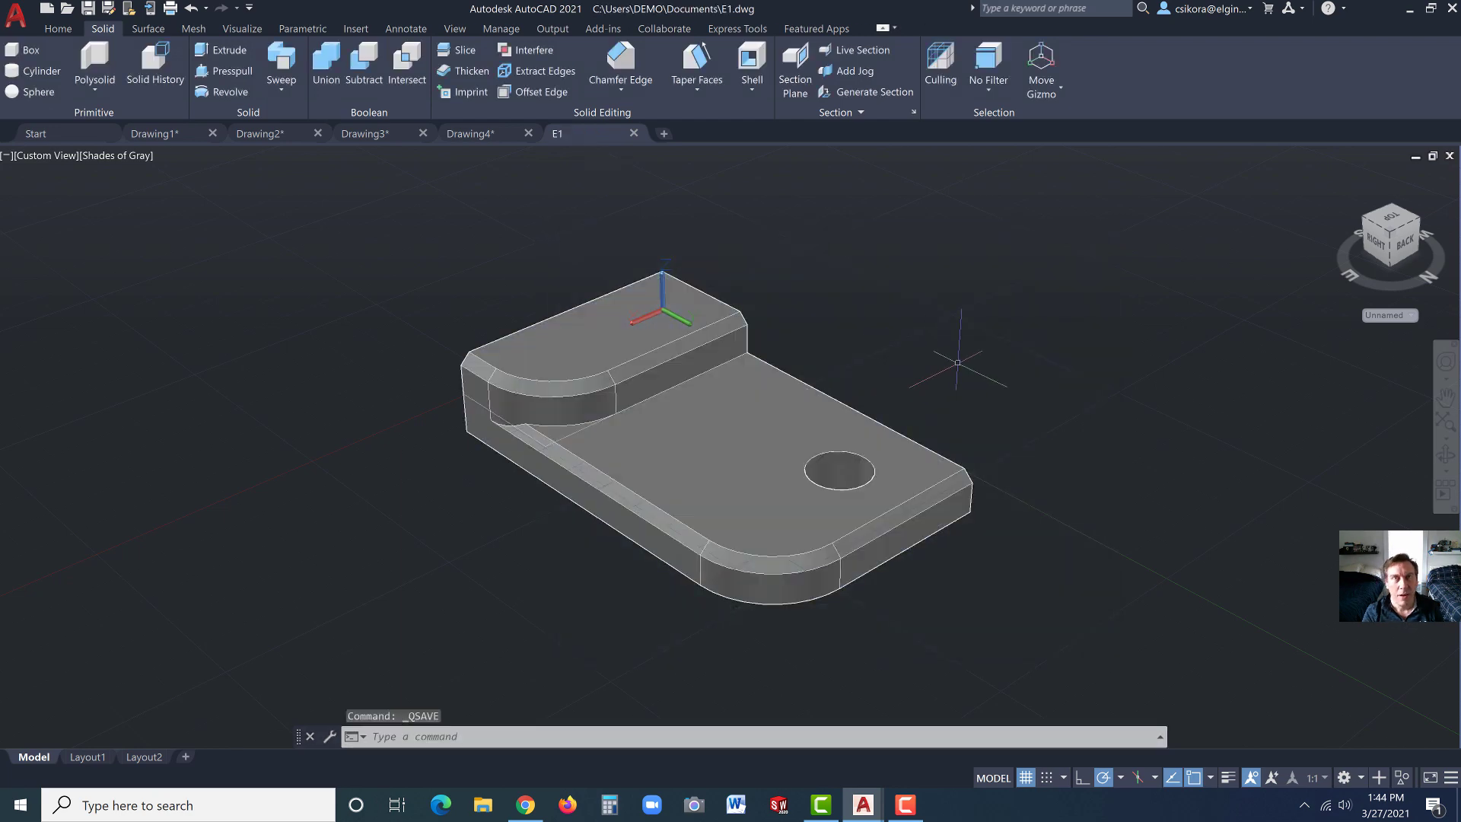